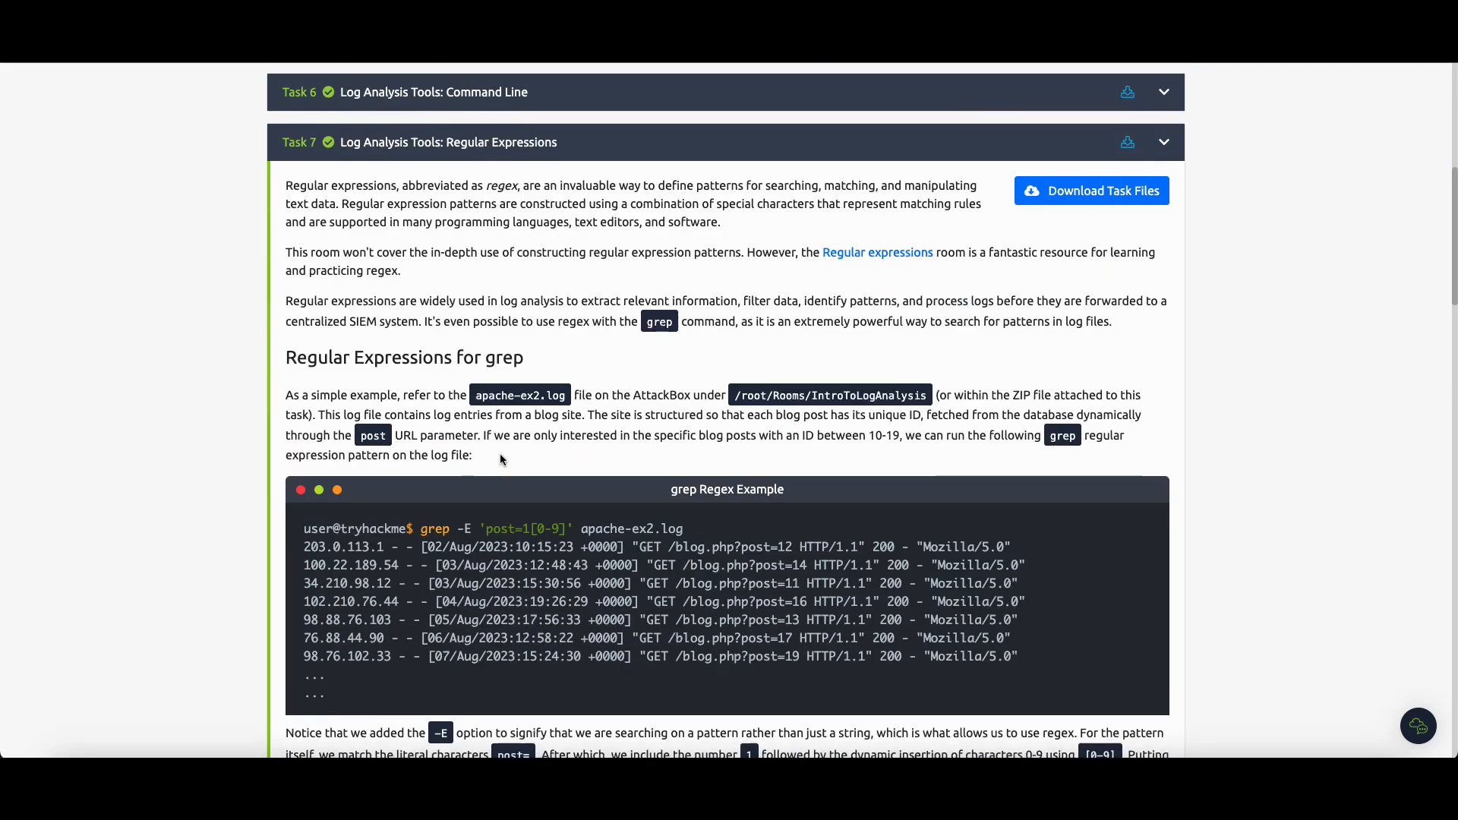
Examine Task 7 for the log file name, its folder path on the AttackBox and the questions closing the task
scroll(501, 461, up, 20)
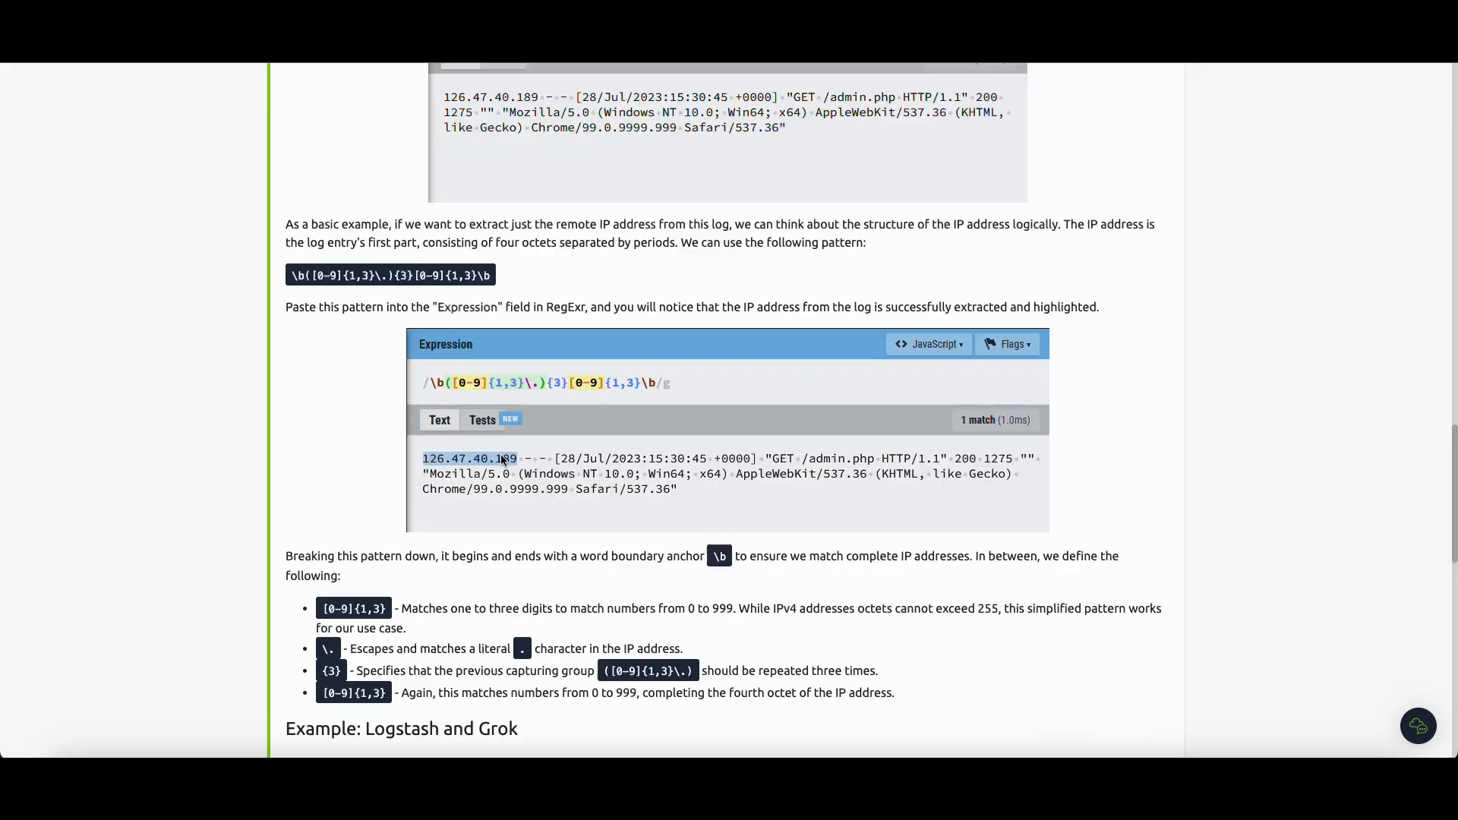
scroll(582, 503, up, 4)
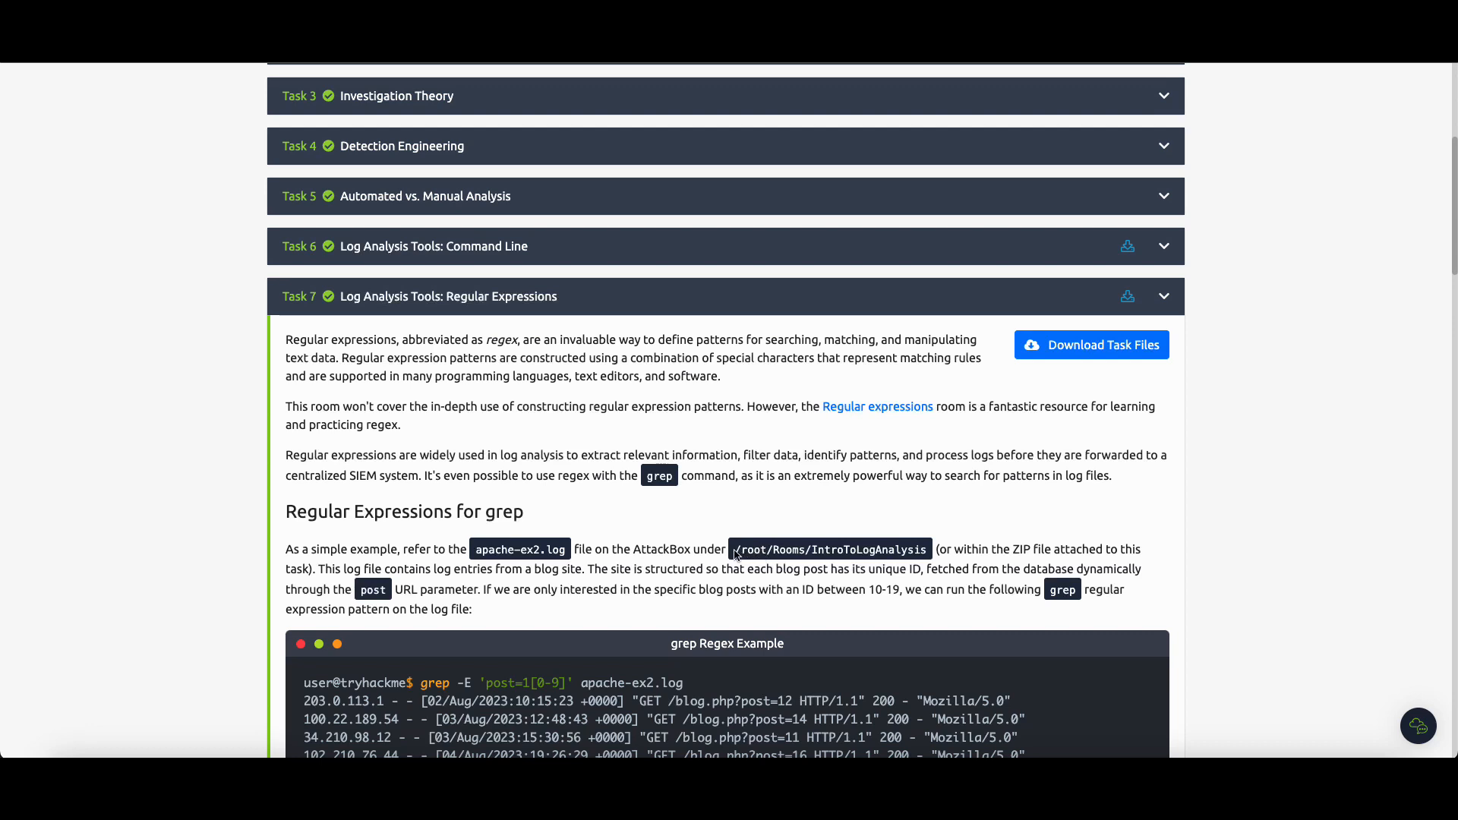
drag(735, 549, 922, 550)
drag(476, 546, 570, 549)
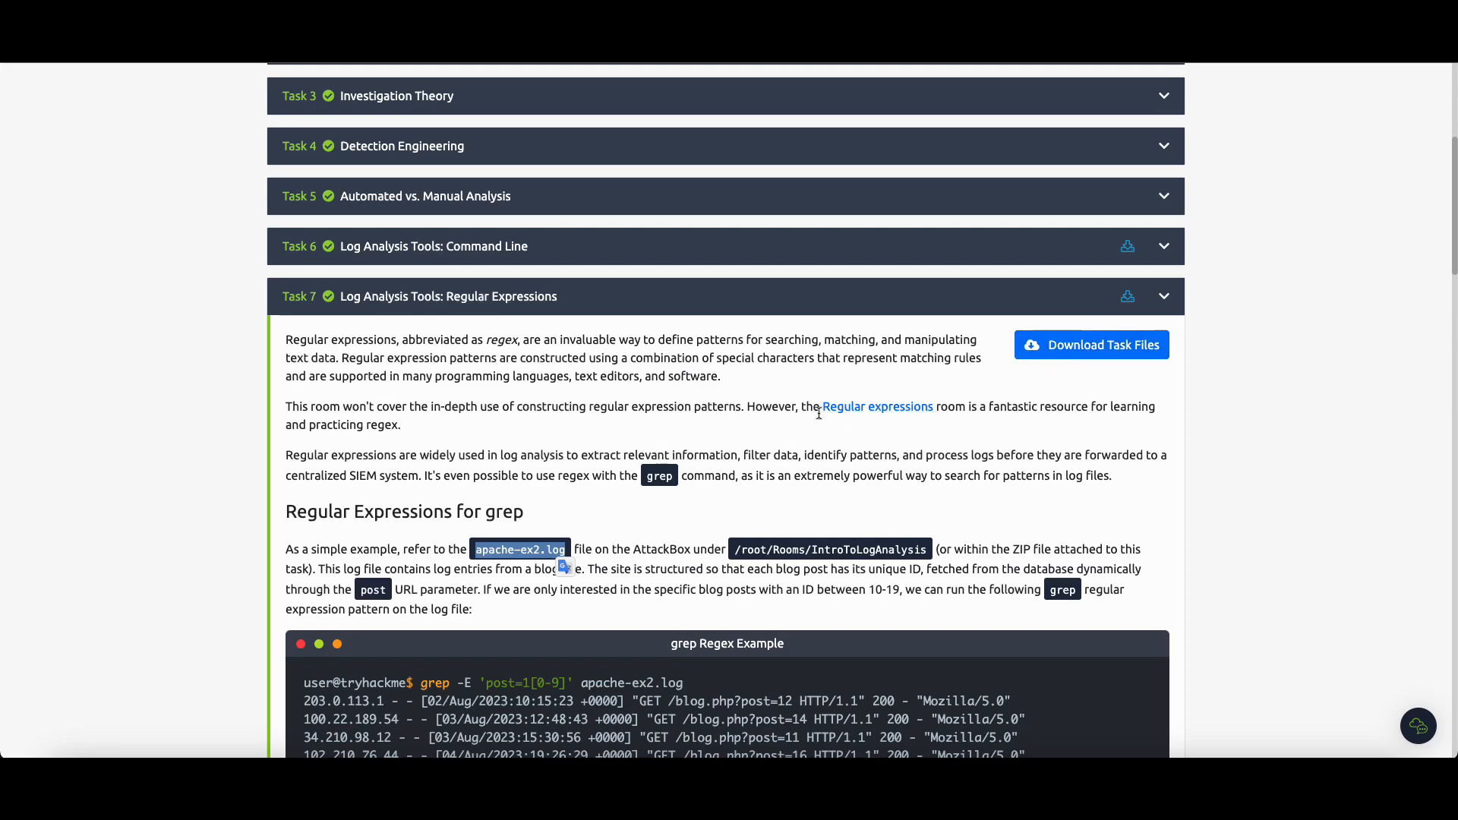
scroll(819, 413, down, 20)
scroll(612, 407, down, 10)
scroll(462, 399, up, 1)
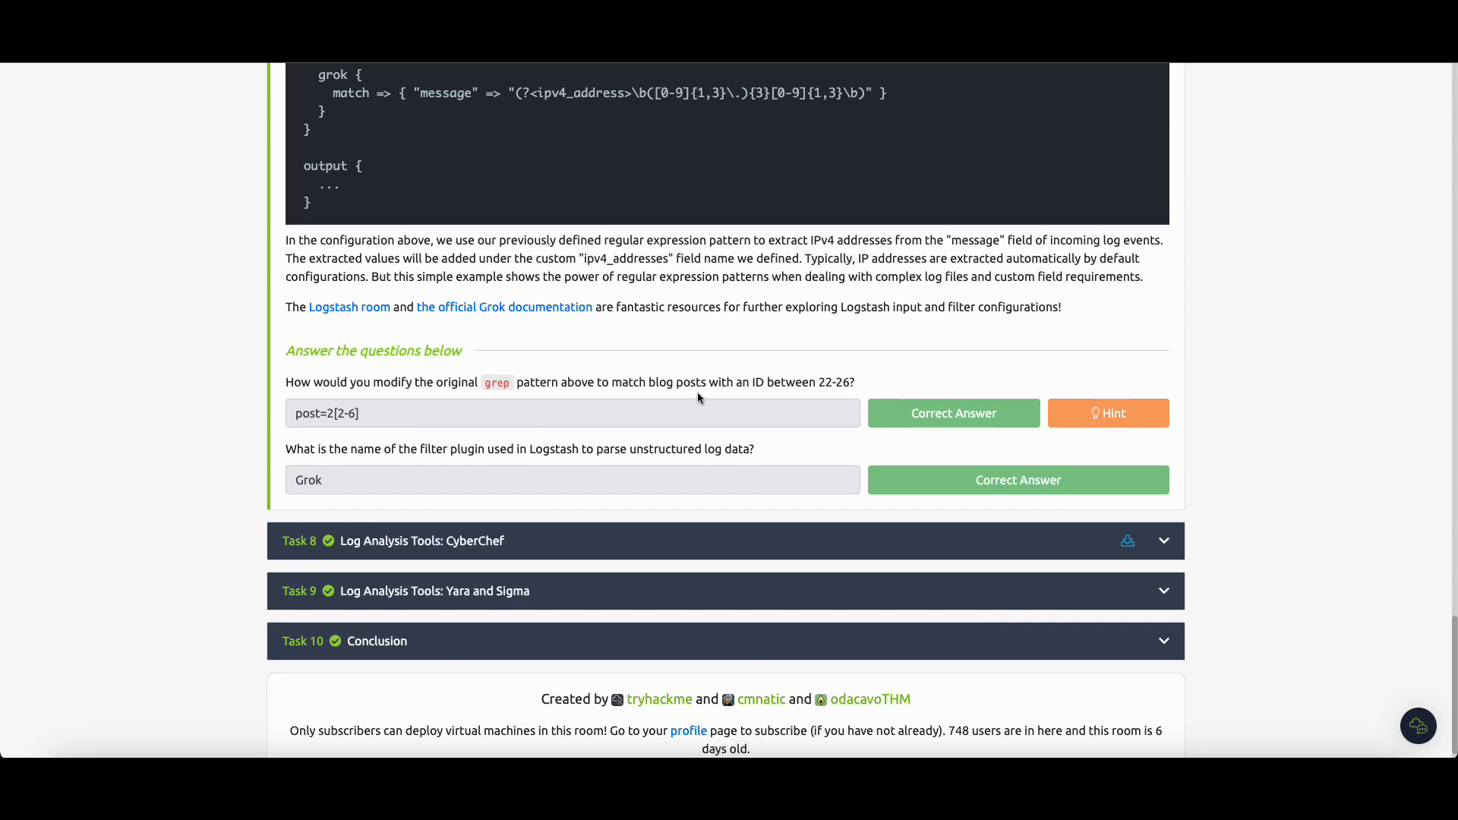
scroll(697, 391, up, 15)
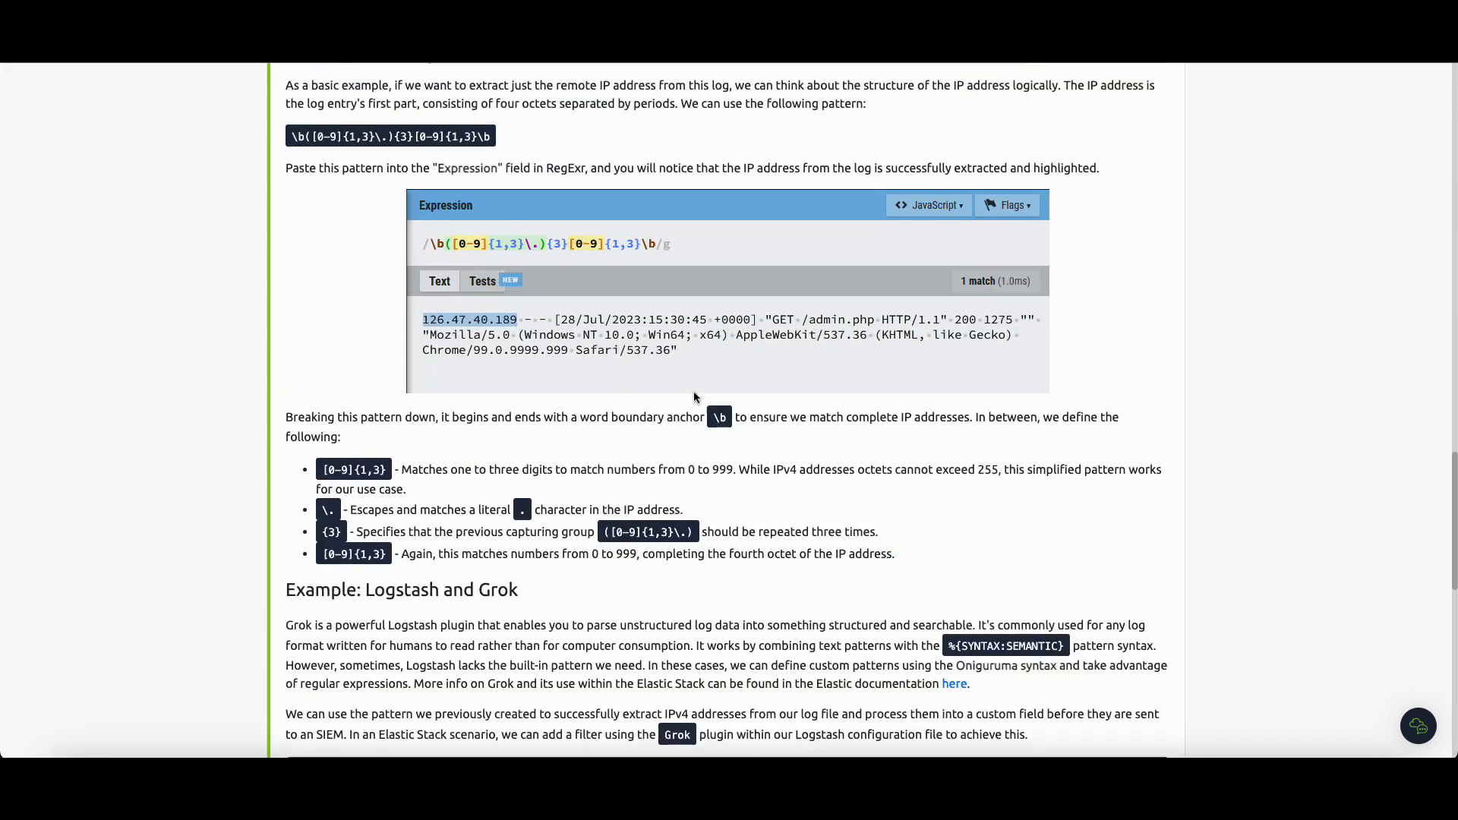
scroll(627, 404, up, 15)
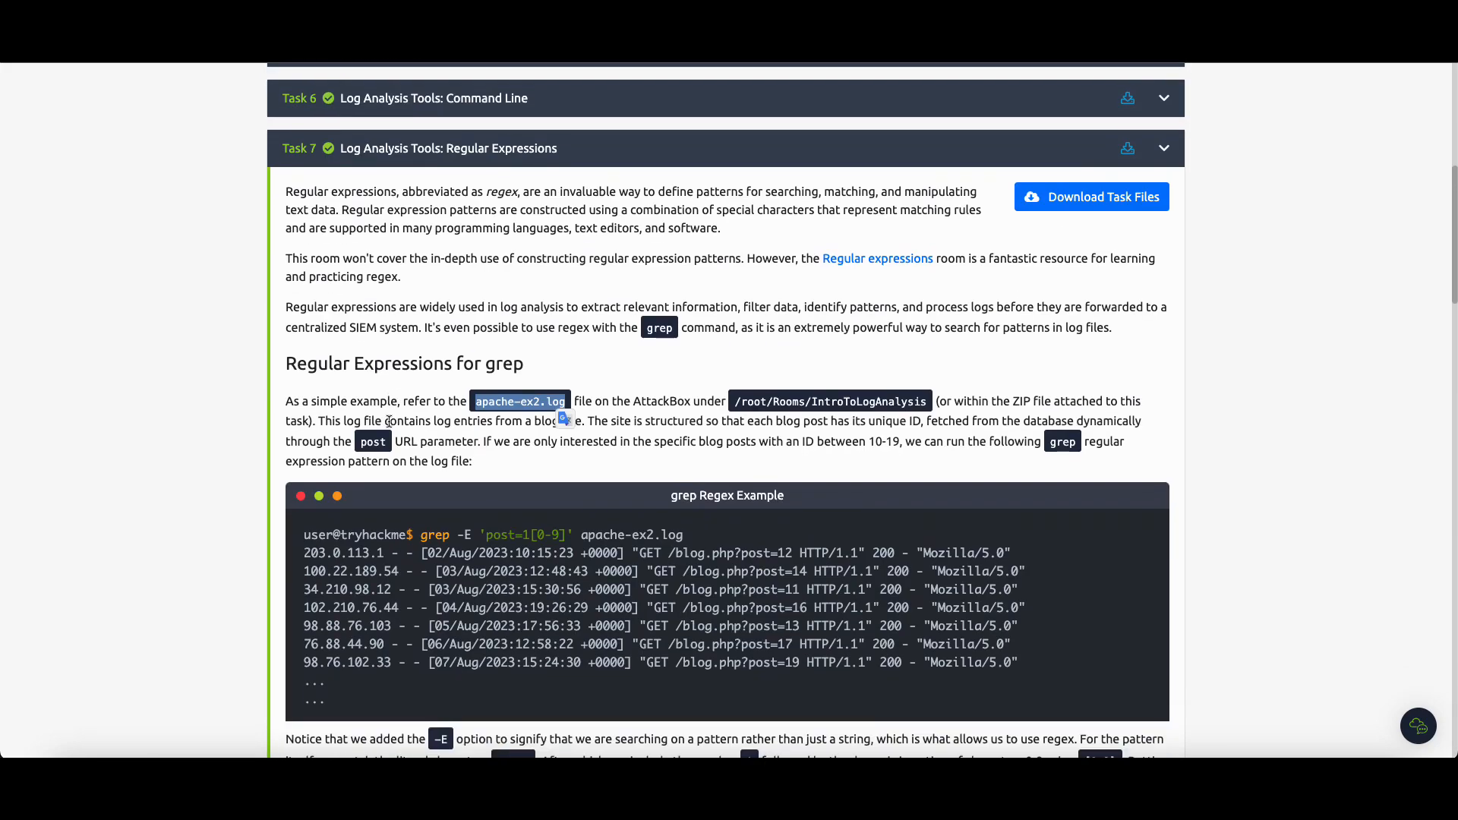
Examine the grep regex example that searches apache-ex2.log for 'post=1[0-9]', along with the explanation of its pattern
scroll(390, 422, down, 3)
drag(301, 268, 1064, 419)
click(538, 359)
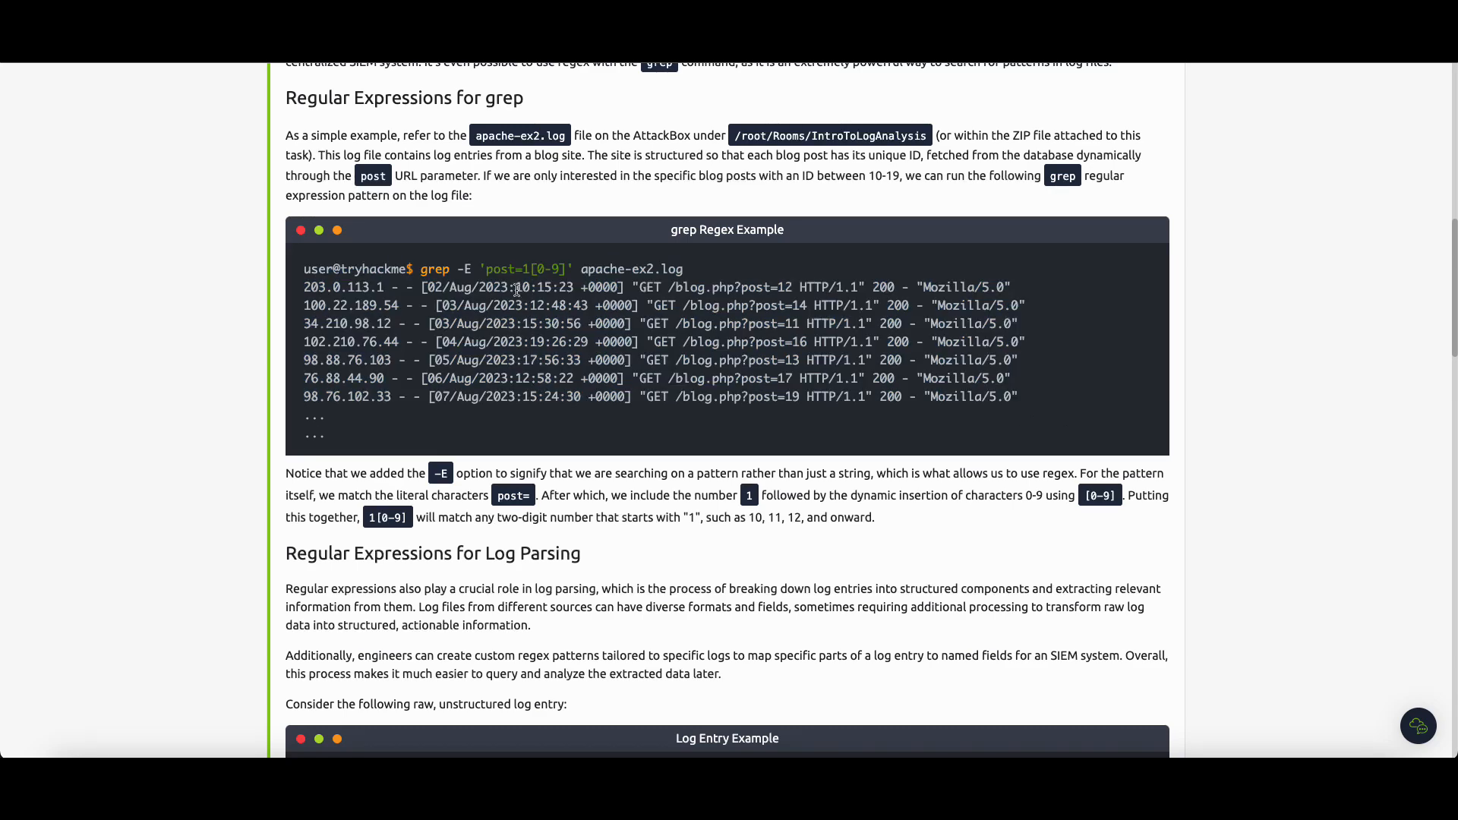
drag(479, 269, 575, 271)
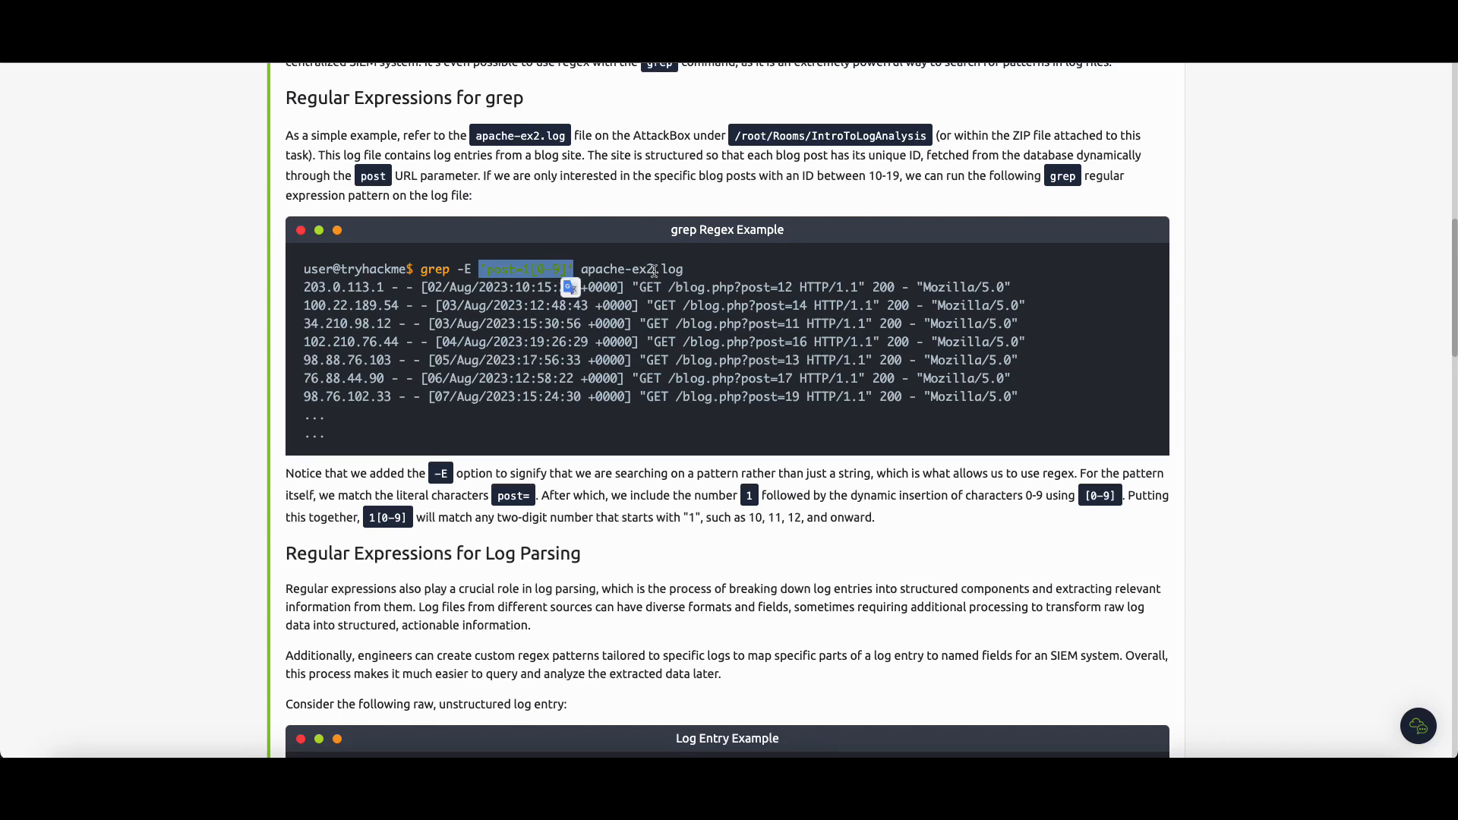
click(647, 270)
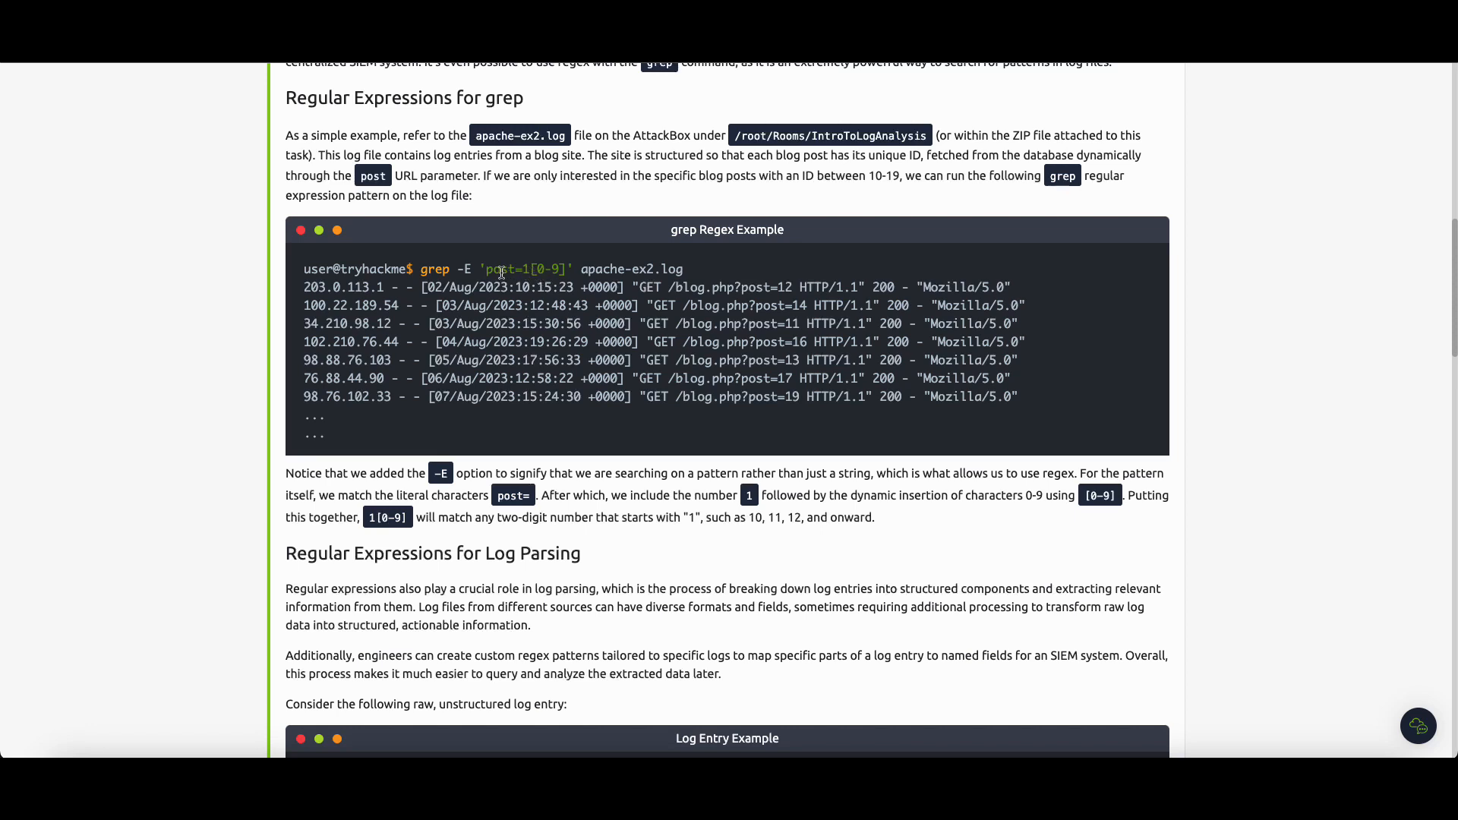
drag(487, 271, 515, 273)
click(534, 272)
scroll(748, 376, down, 1)
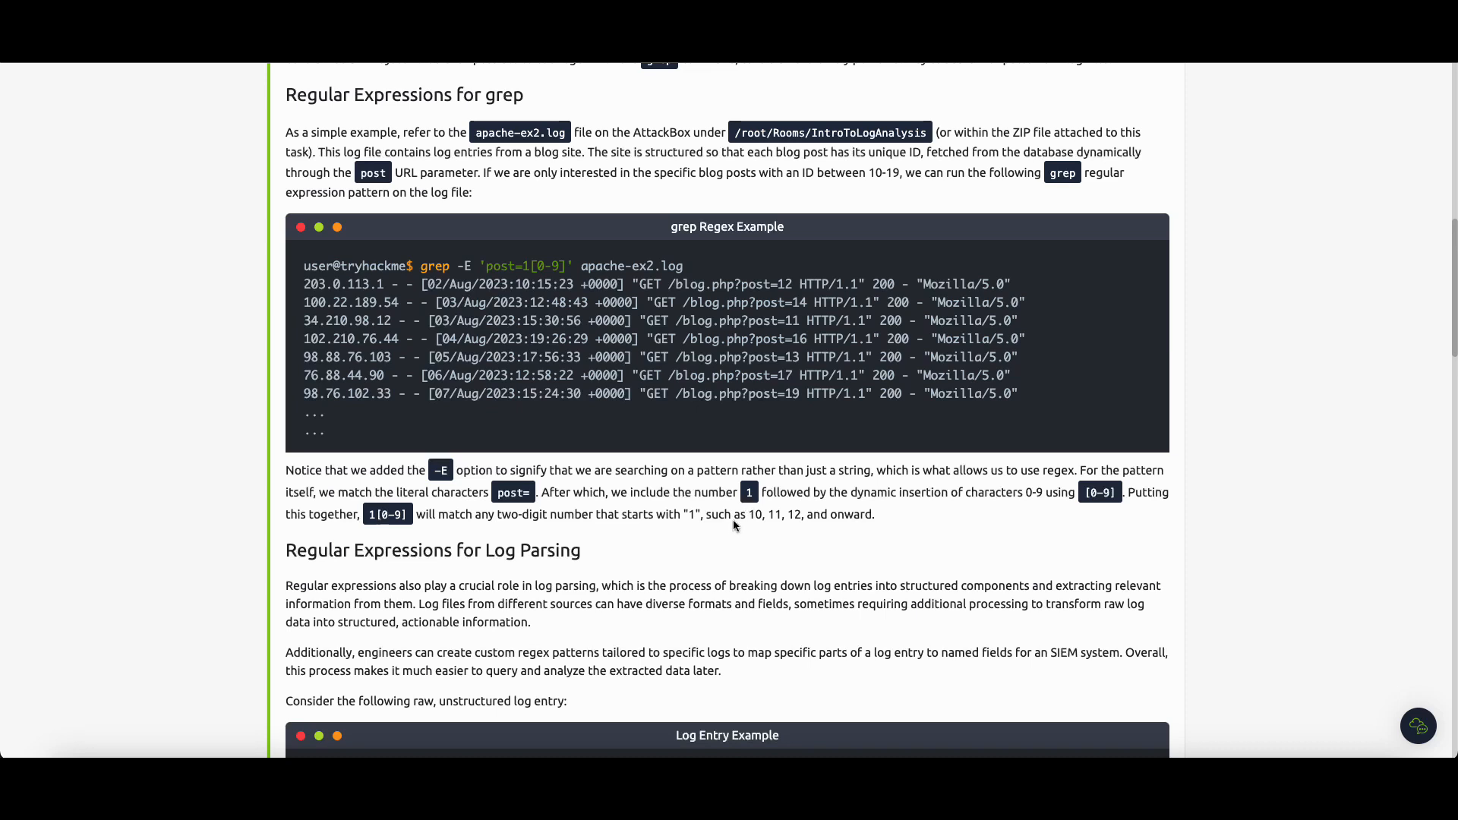
drag(744, 514, 820, 515)
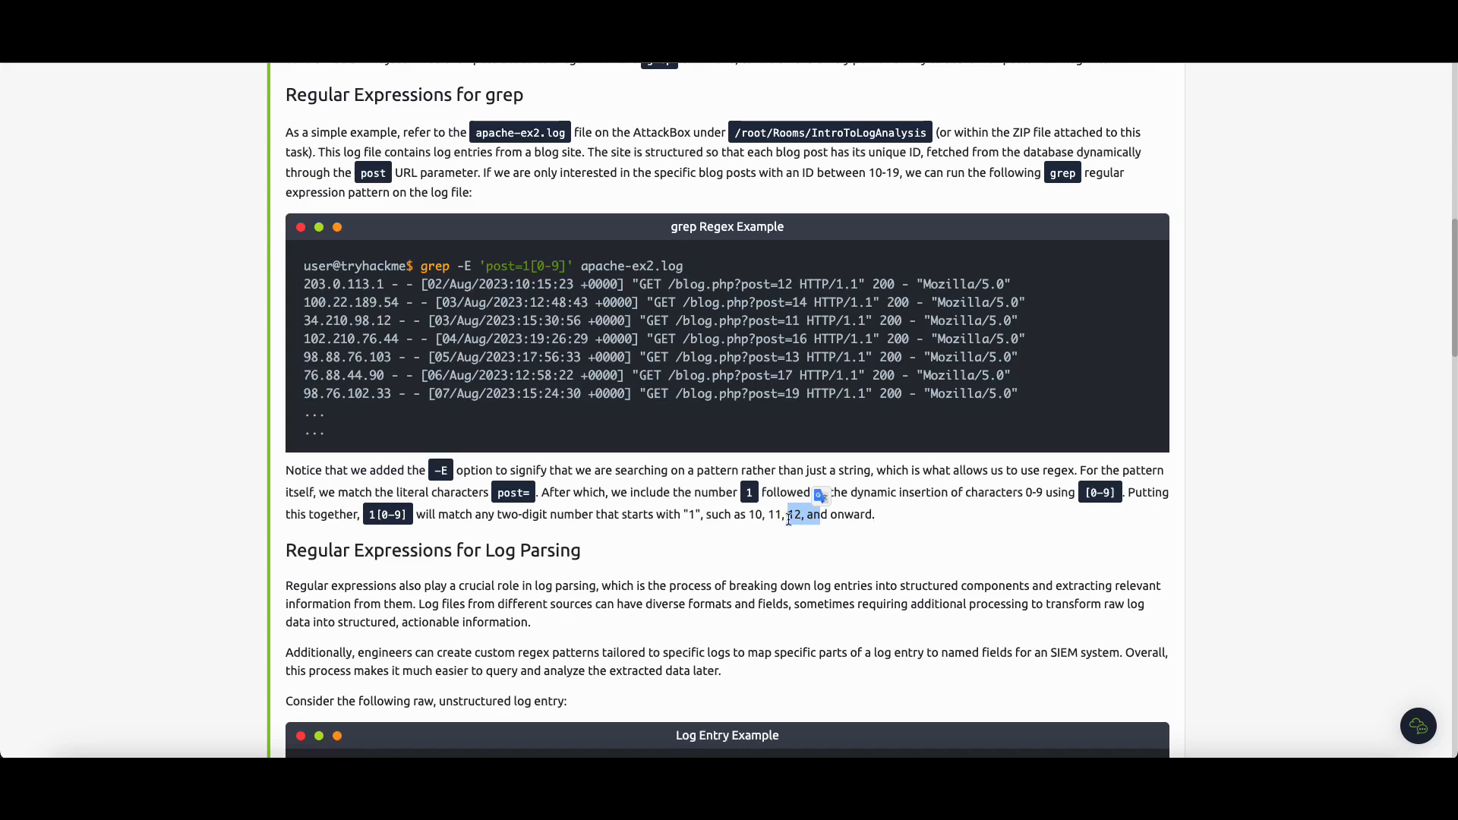
Review the Task 7 answer for modifying the grep pattern to match blog posts with an ID between 22-26
scroll(788, 521, down, 10)
scroll(703, 483, up, 6)
scroll(703, 483, down, 10)
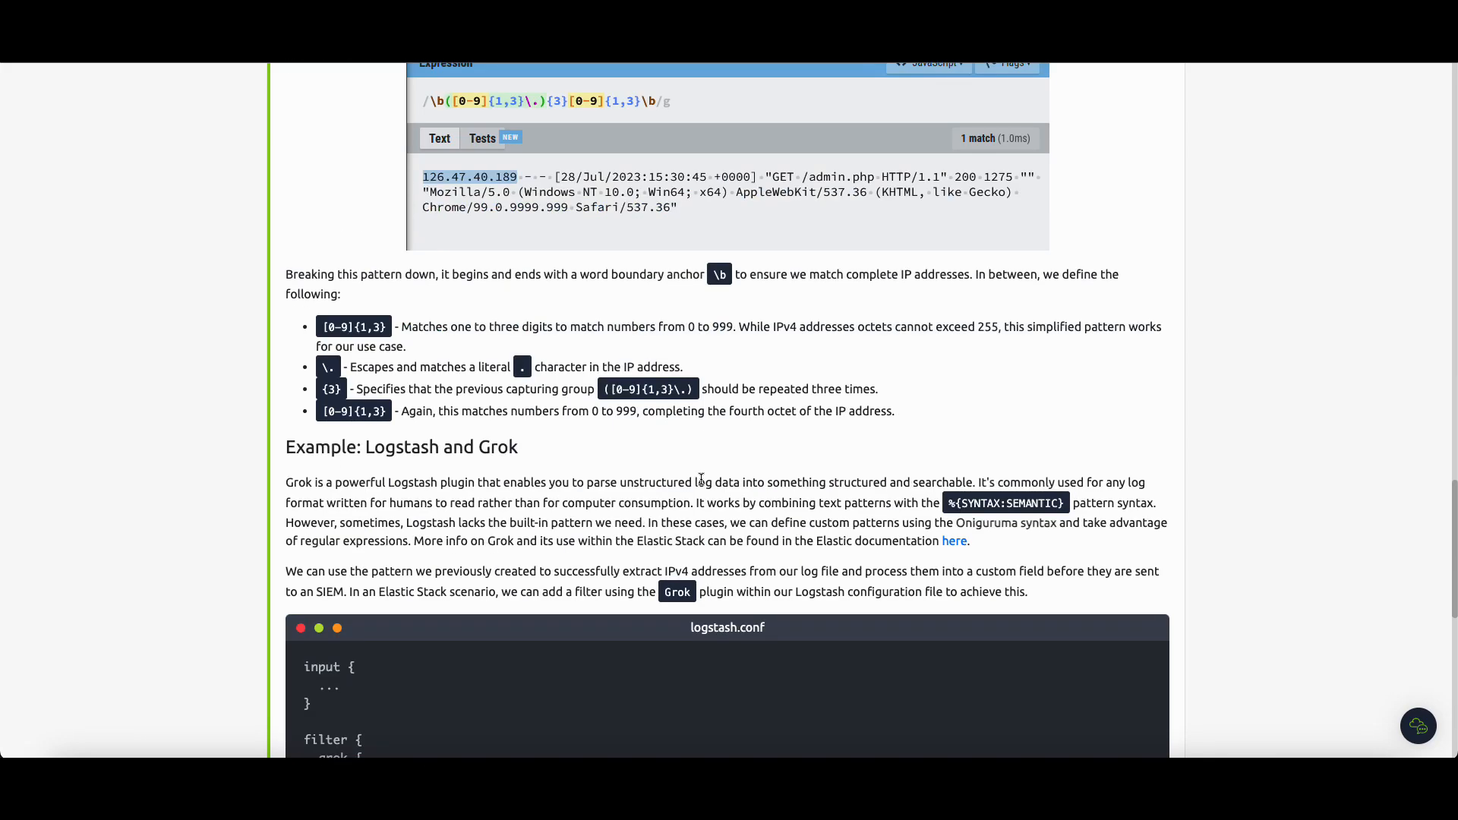
scroll(701, 479, down, 2)
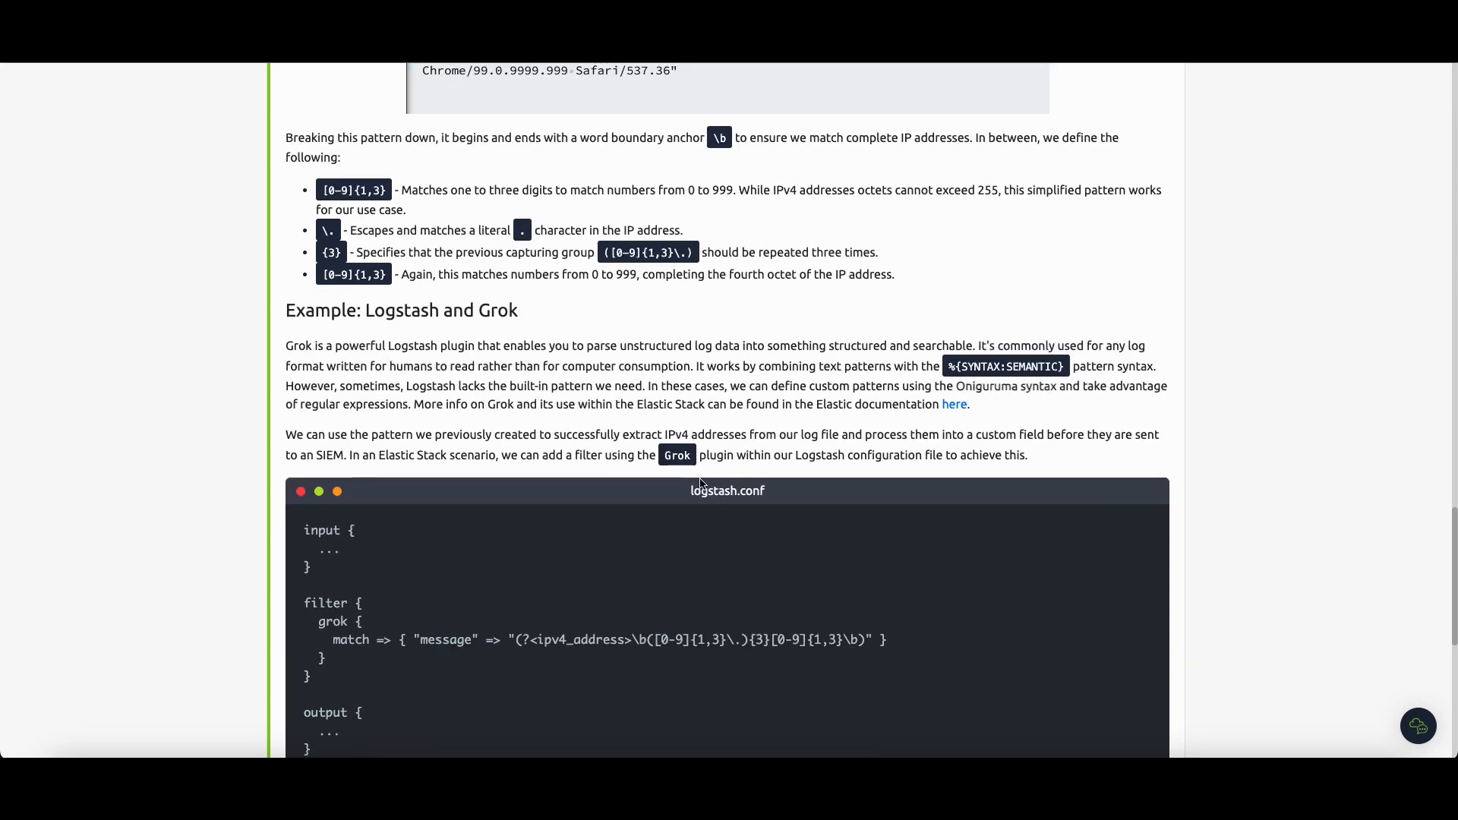
scroll(687, 467, down, 7)
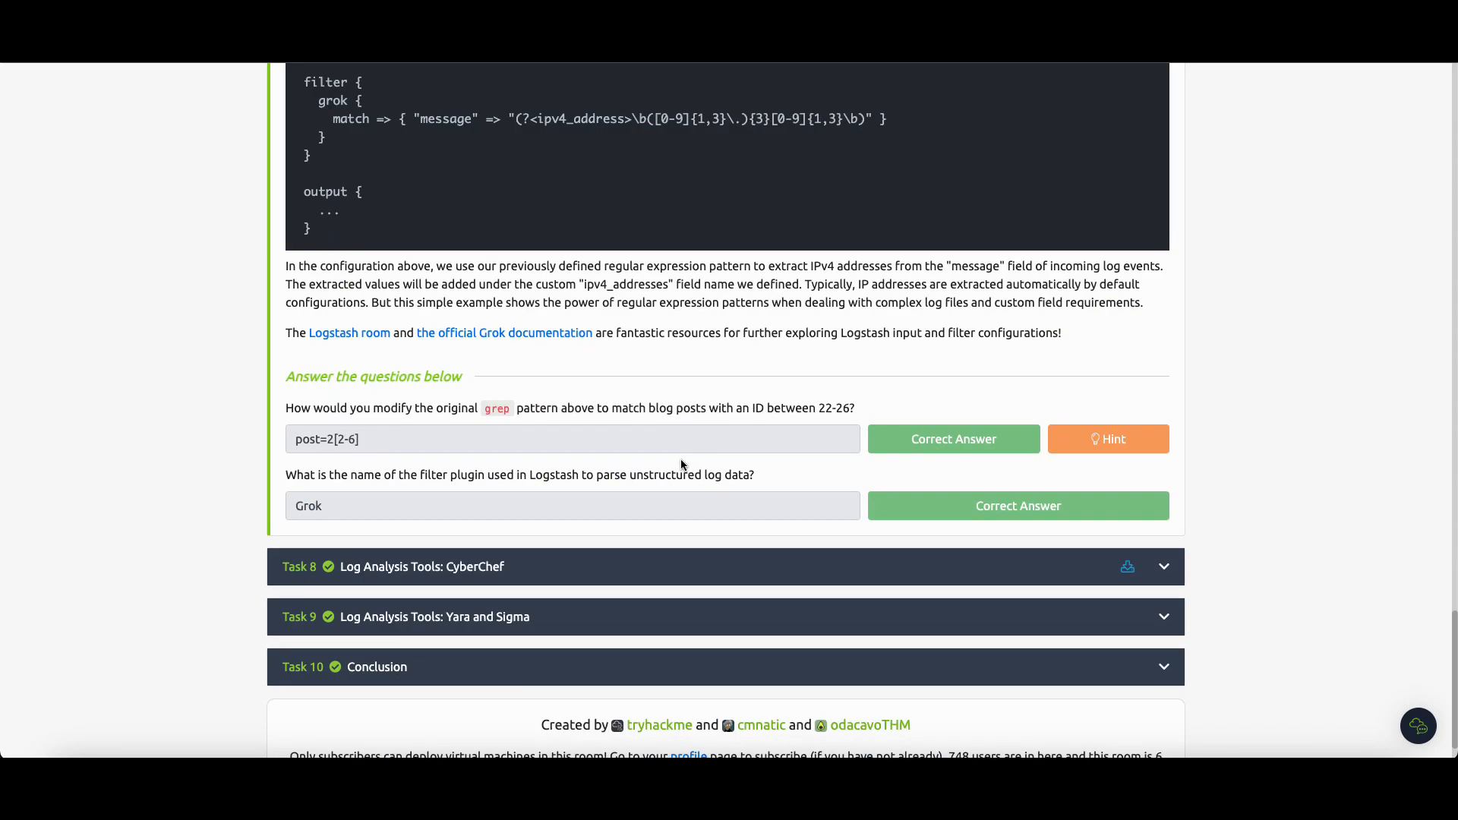
drag(362, 443, 300, 448)
click(408, 449)
scroll(443, 463, down, 1)
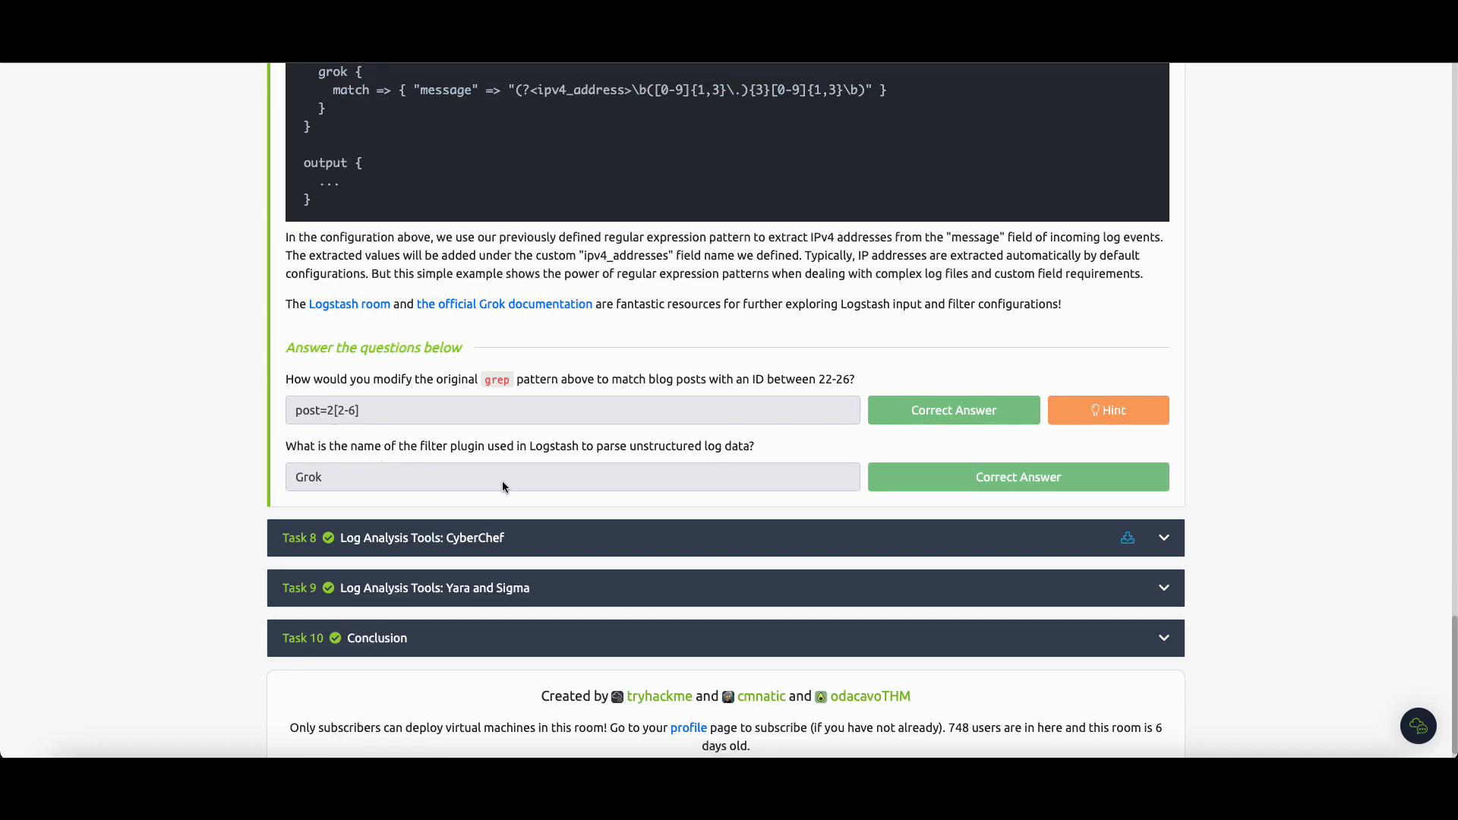
Examine the logstash.conf example and the Logstash and Grok explanation for the filter plugin that parses unstructured log data
scroll(495, 454, up, 5)
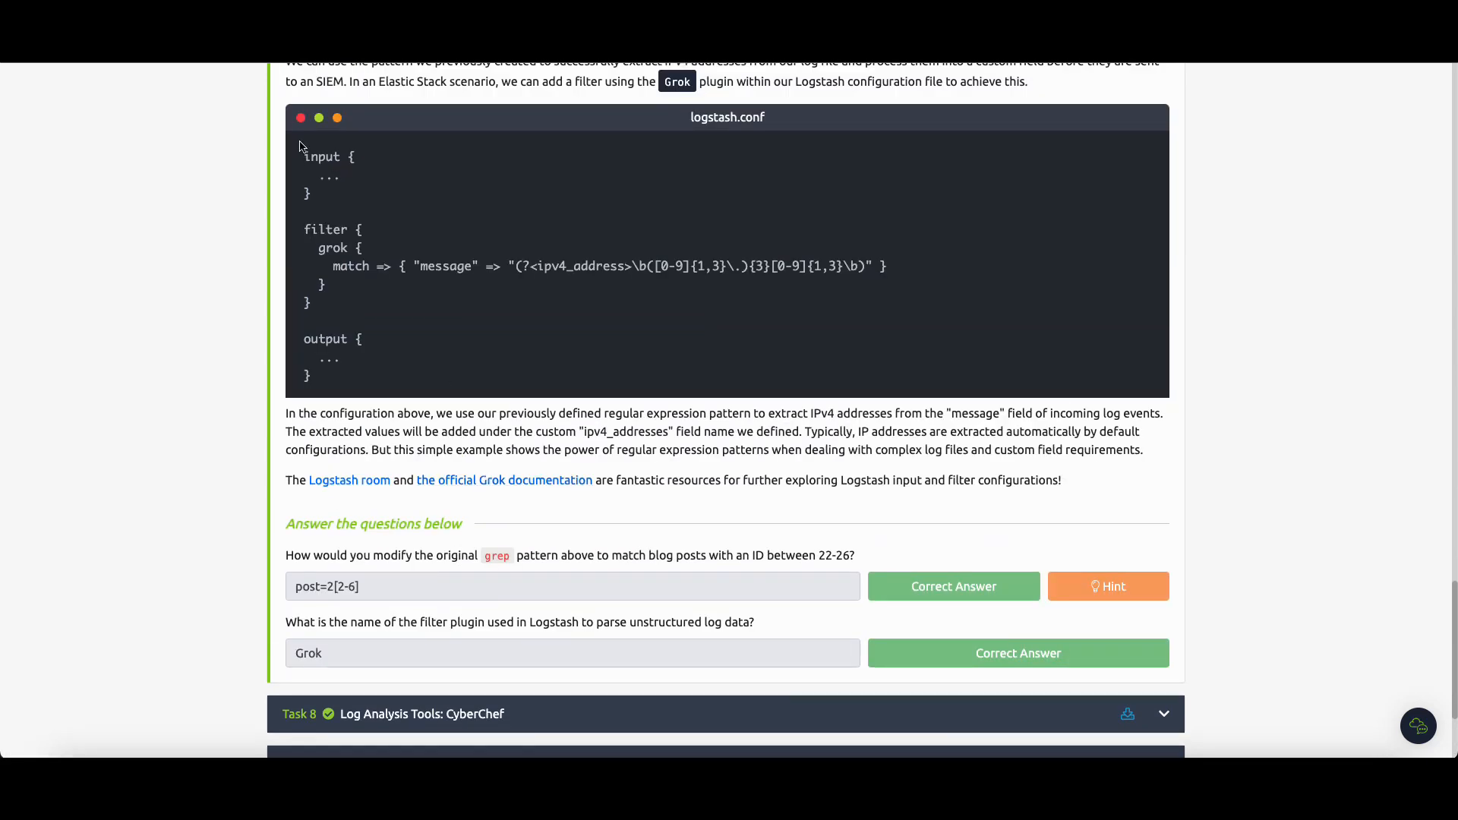
drag(300, 146, 586, 364)
click(577, 376)
scroll(495, 302, up, 1)
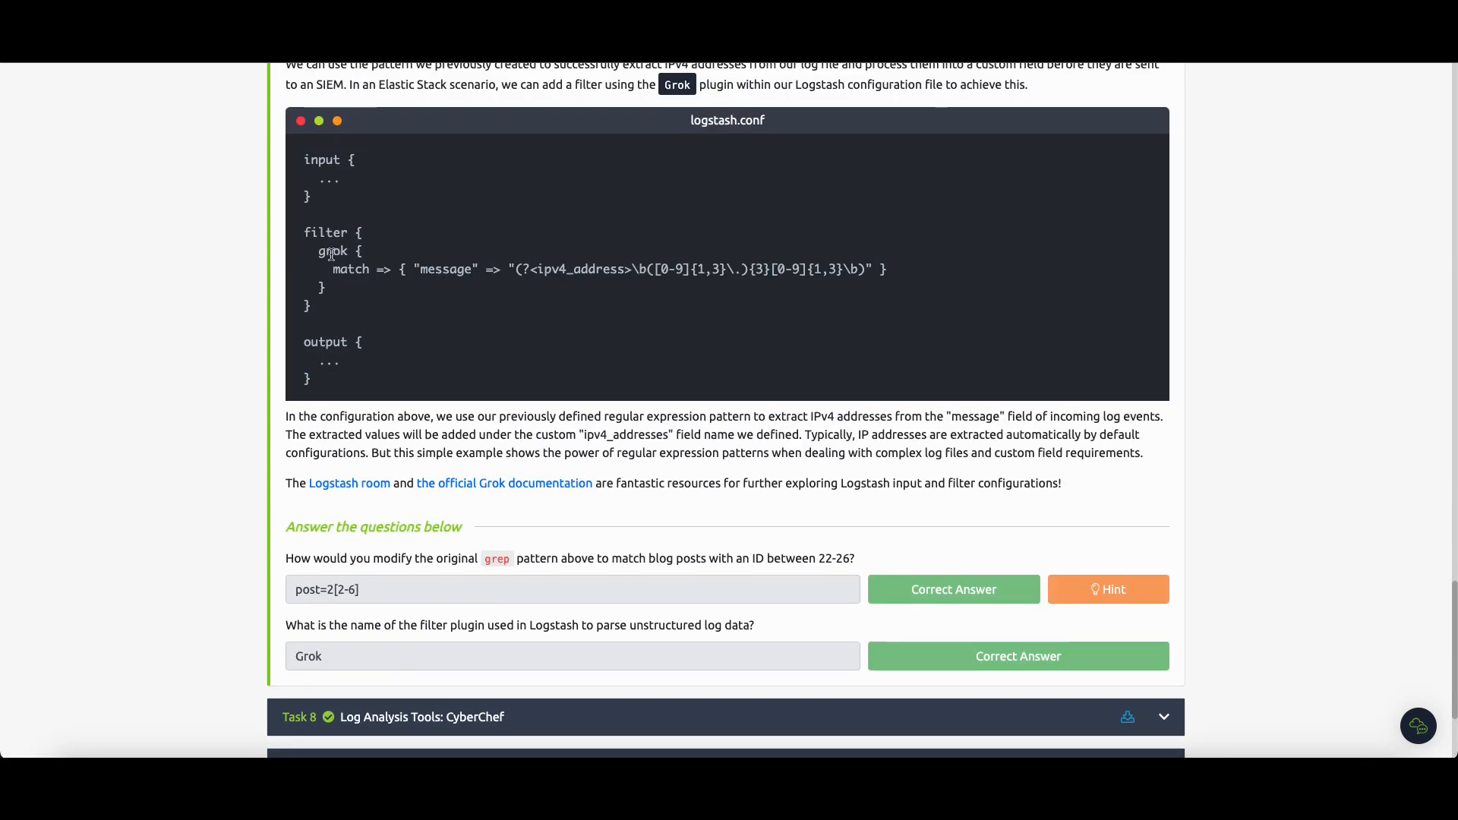
double_click(325, 254)
click(499, 262)
scroll(369, 259, up, 9)
drag(279, 251, 1110, 507)
scroll(1075, 491, down, 7)
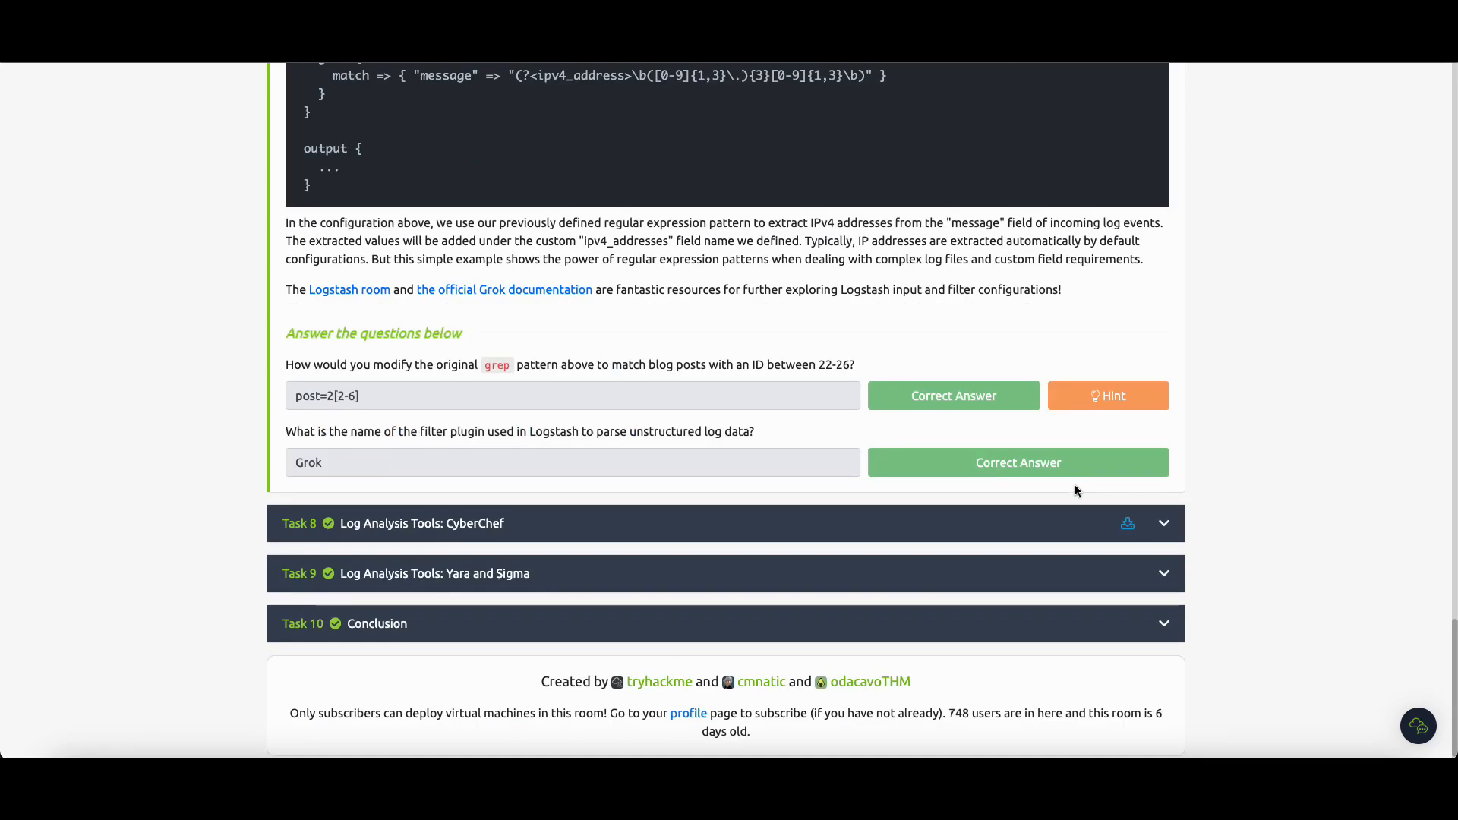
Expand Task 8, Log Analysis Tools: CyberChef, and read through its introduction and interface walkthrough
click(537, 526)
scroll(556, 412, up, 15)
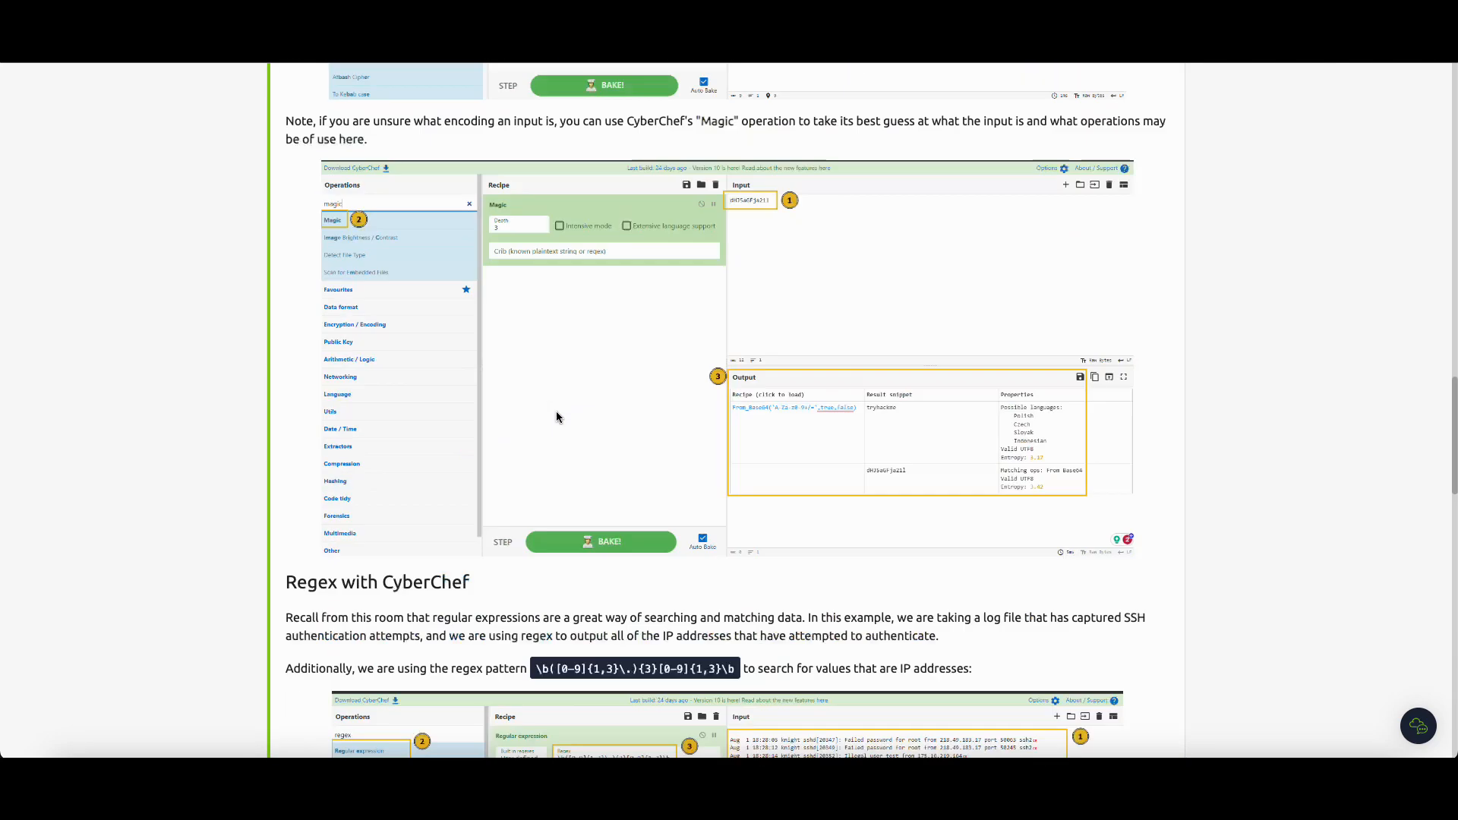
scroll(641, 446, up, 8)
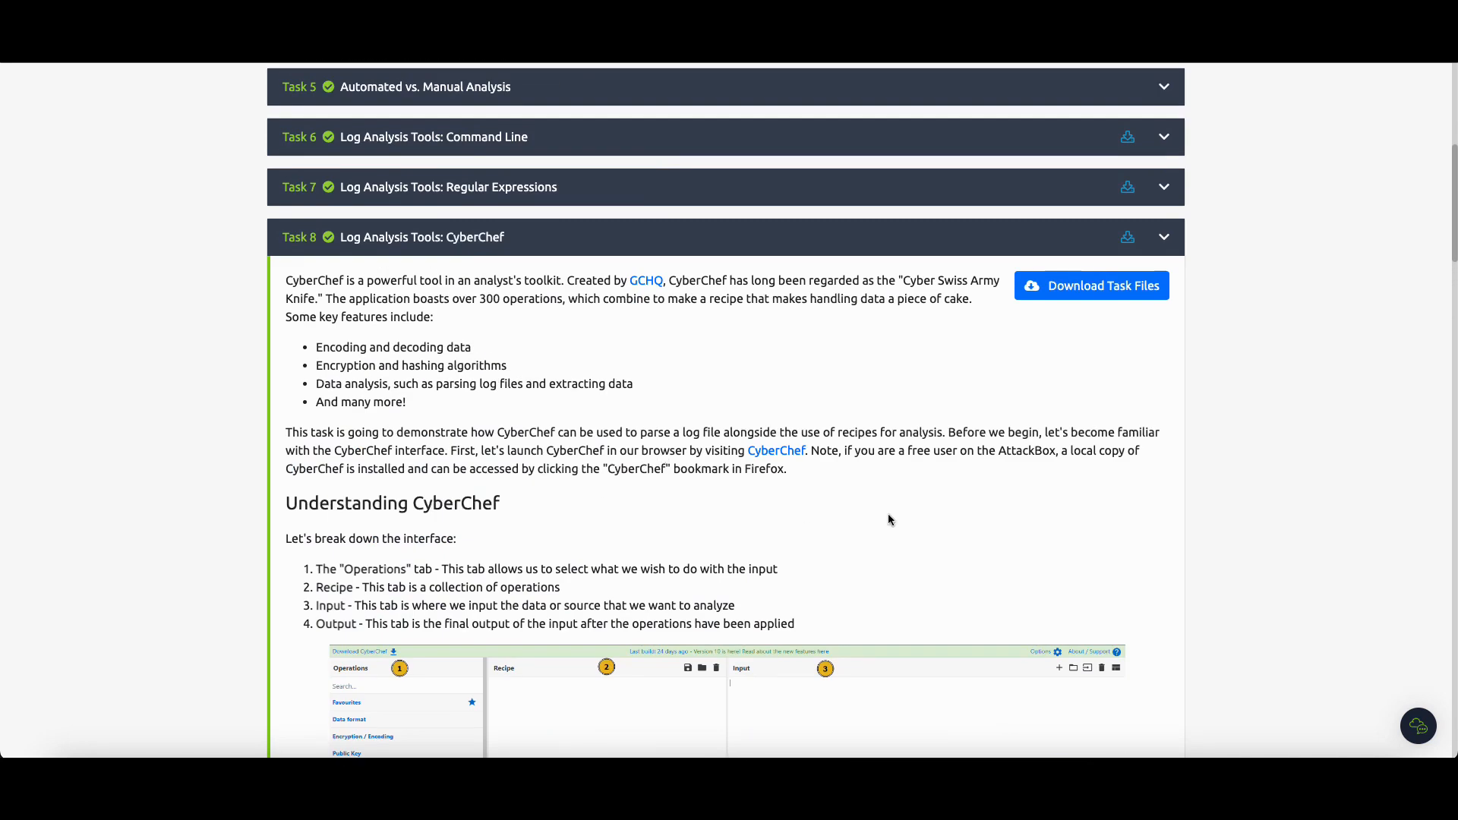
scroll(931, 408, down, 1)
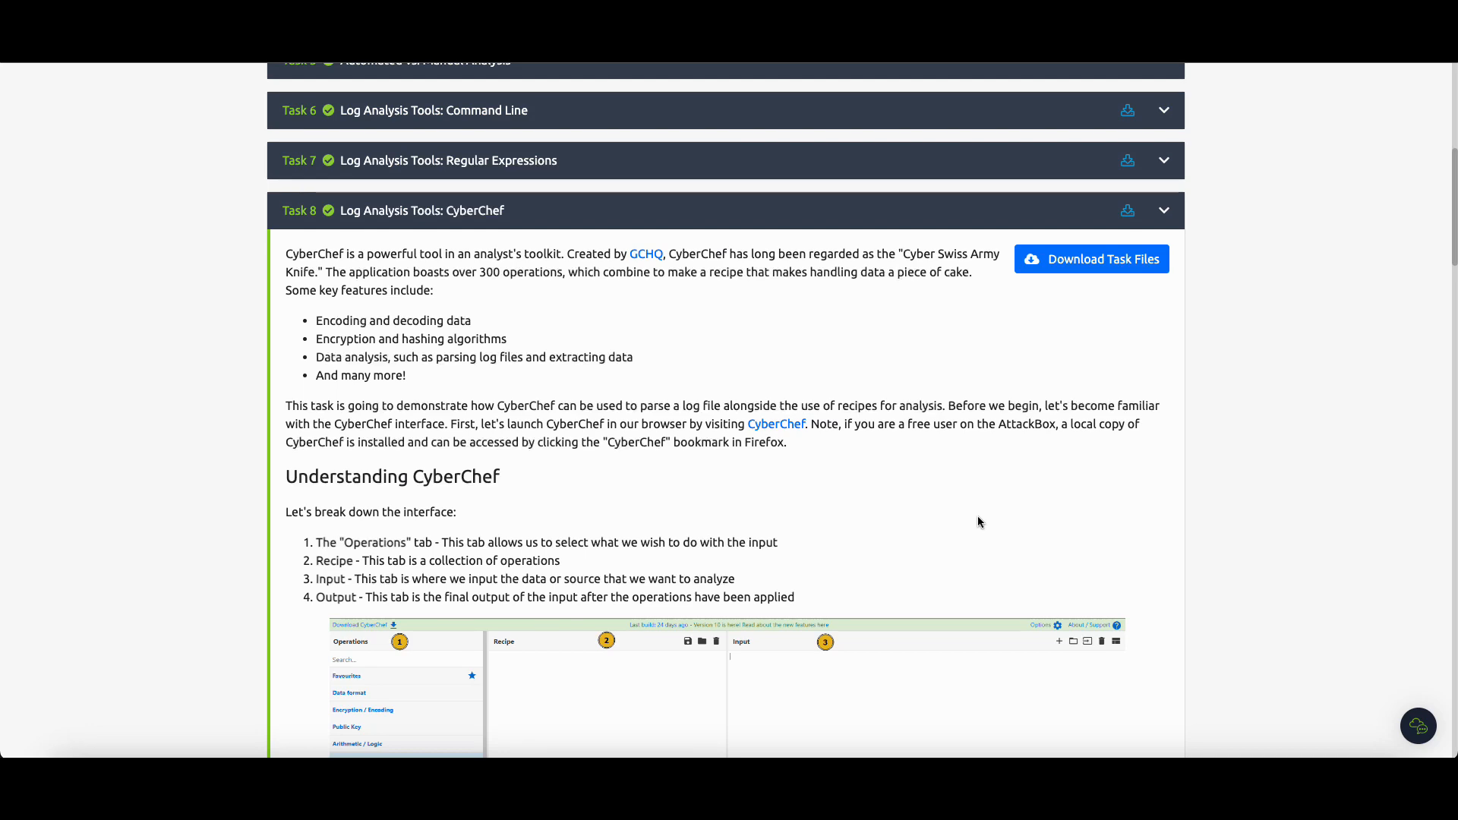
scroll(881, 460, down, 3)
scroll(880, 460, down, 20)
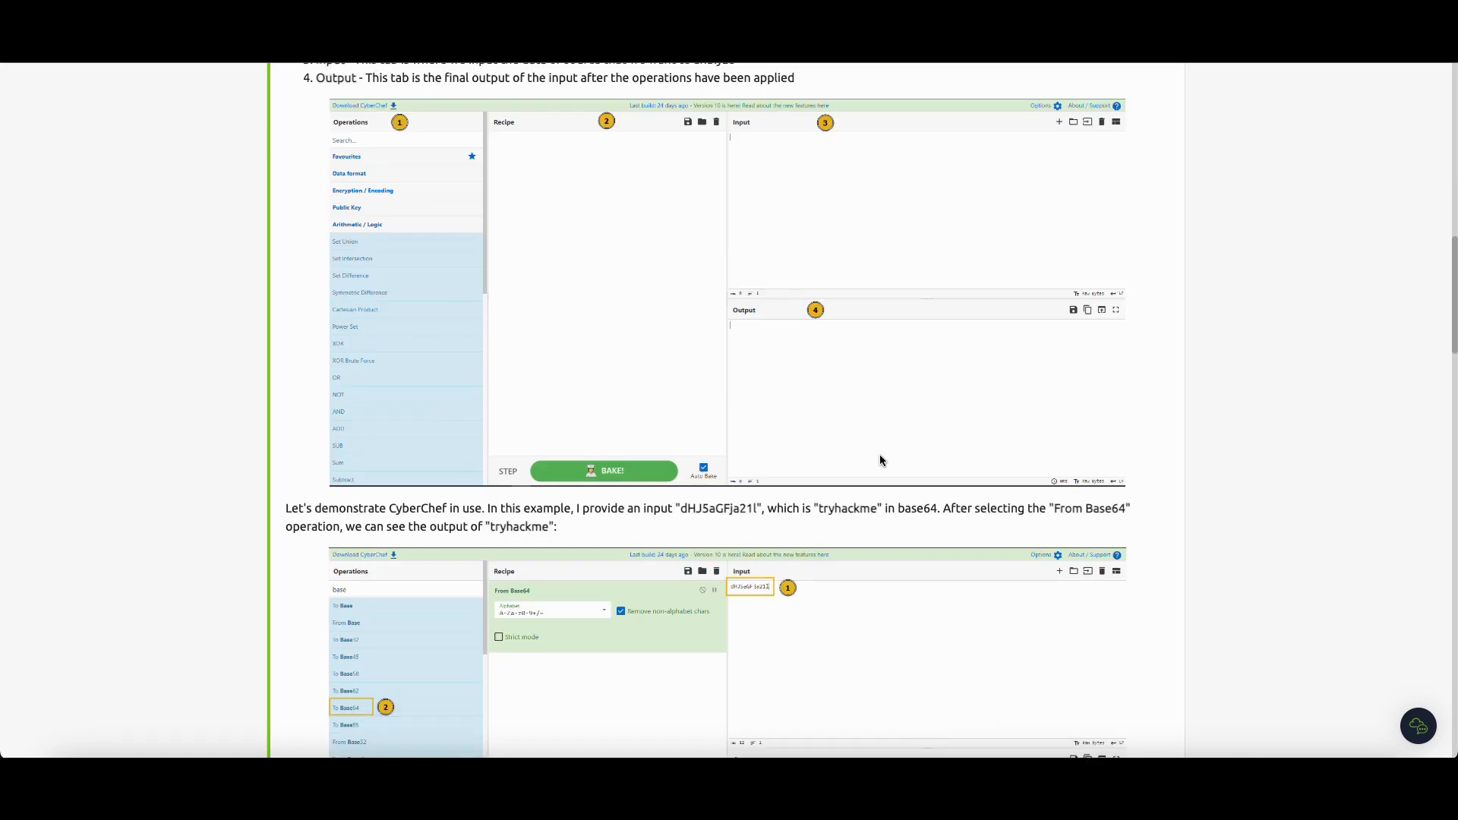
scroll(881, 461, down, 15)
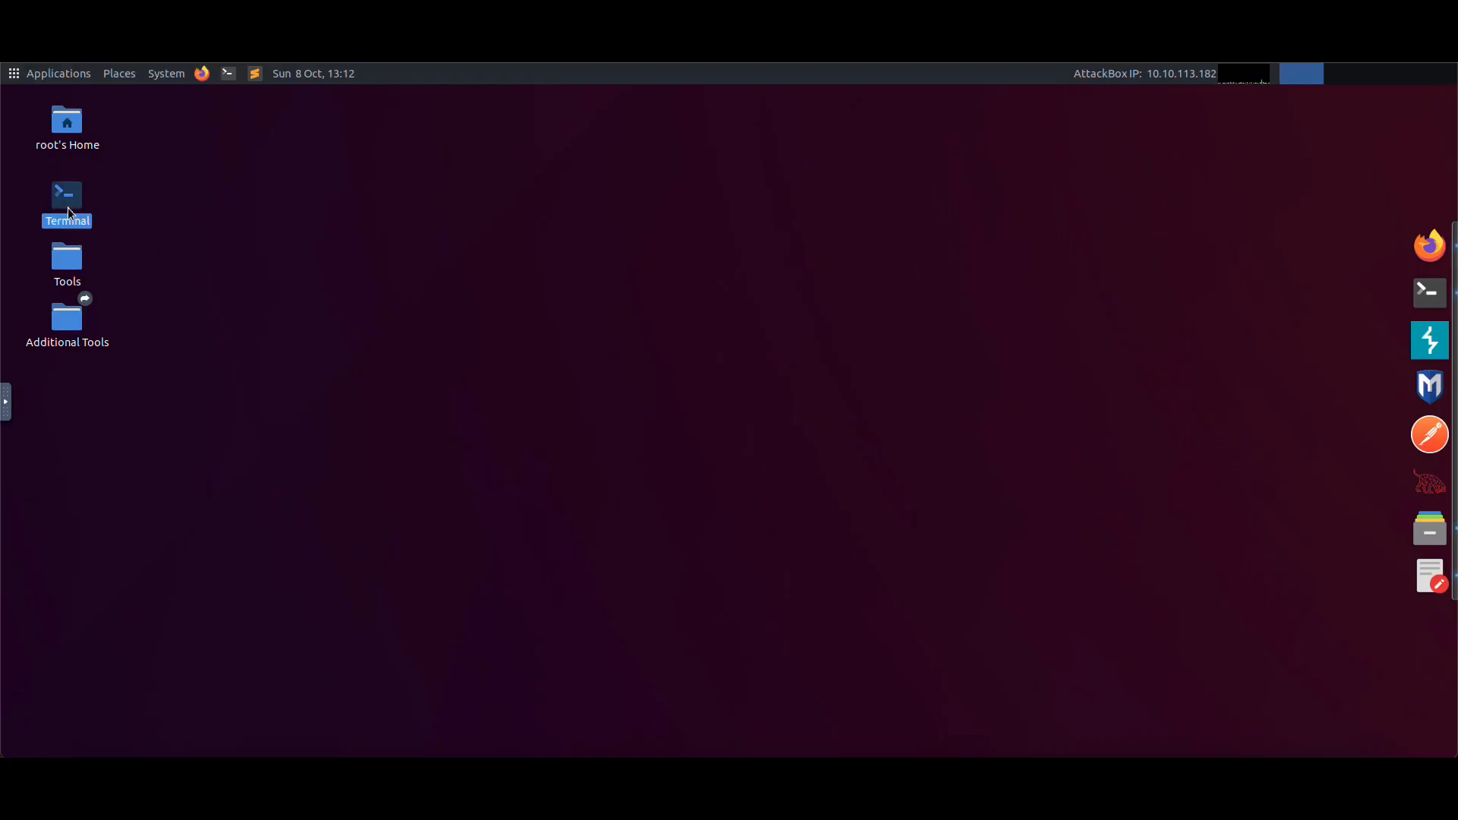
Open a terminal on the AttackBox and check the Task 8 questions for the names of the required files
double_click(71, 203)
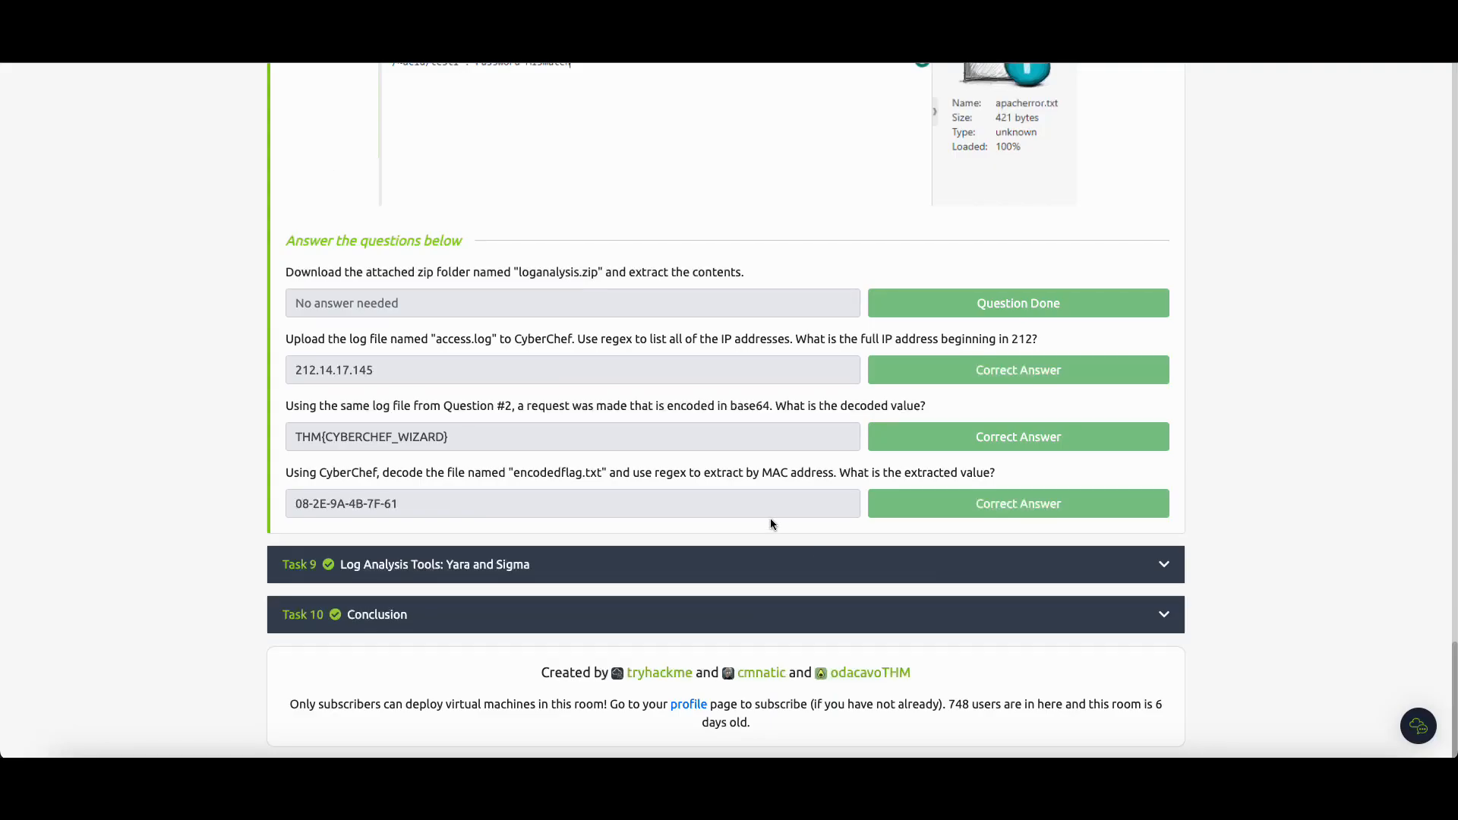
scroll(769, 524, up, 2)
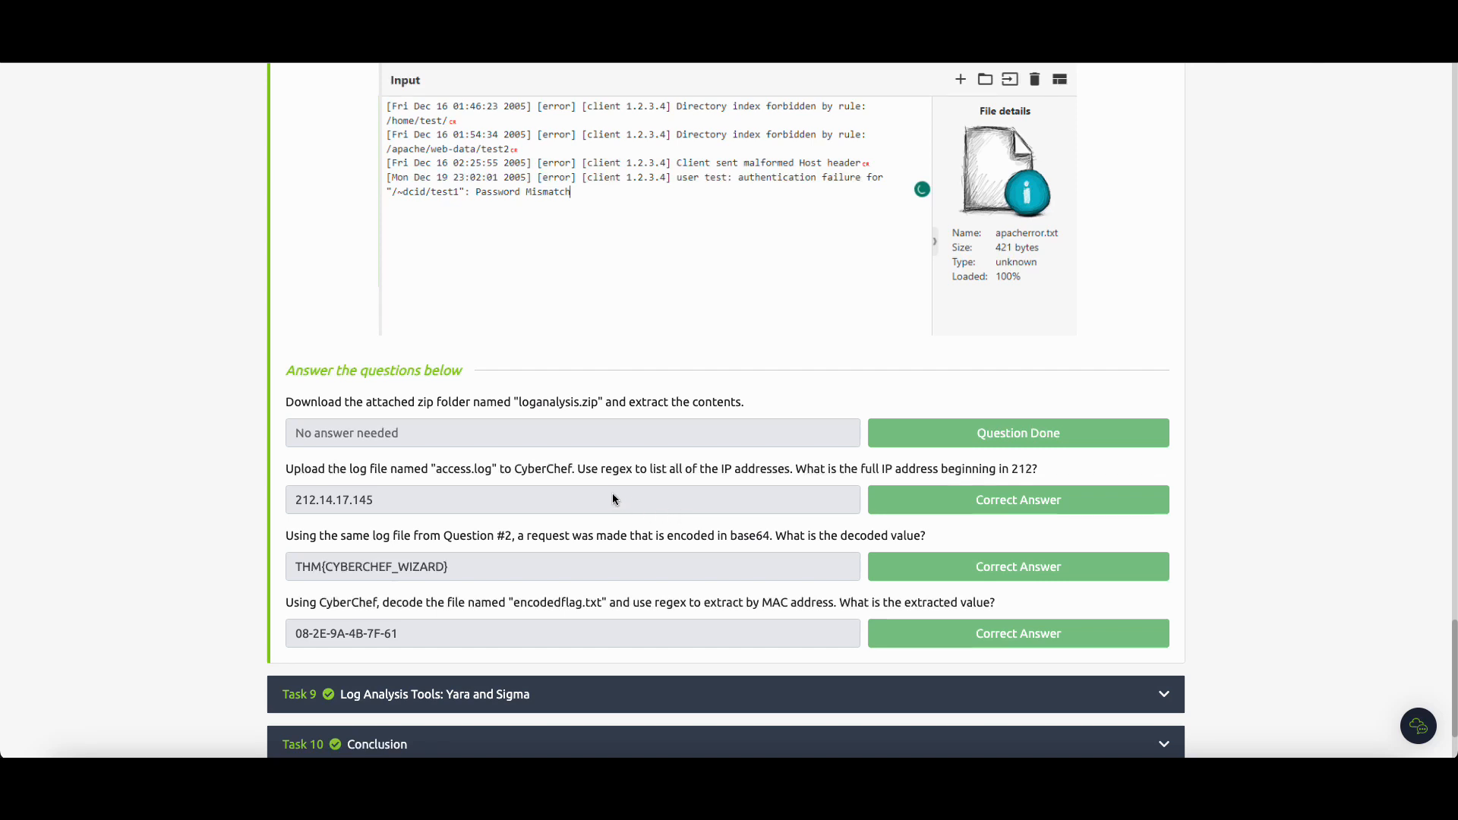
drag(436, 471, 492, 471)
drag(514, 602, 607, 602)
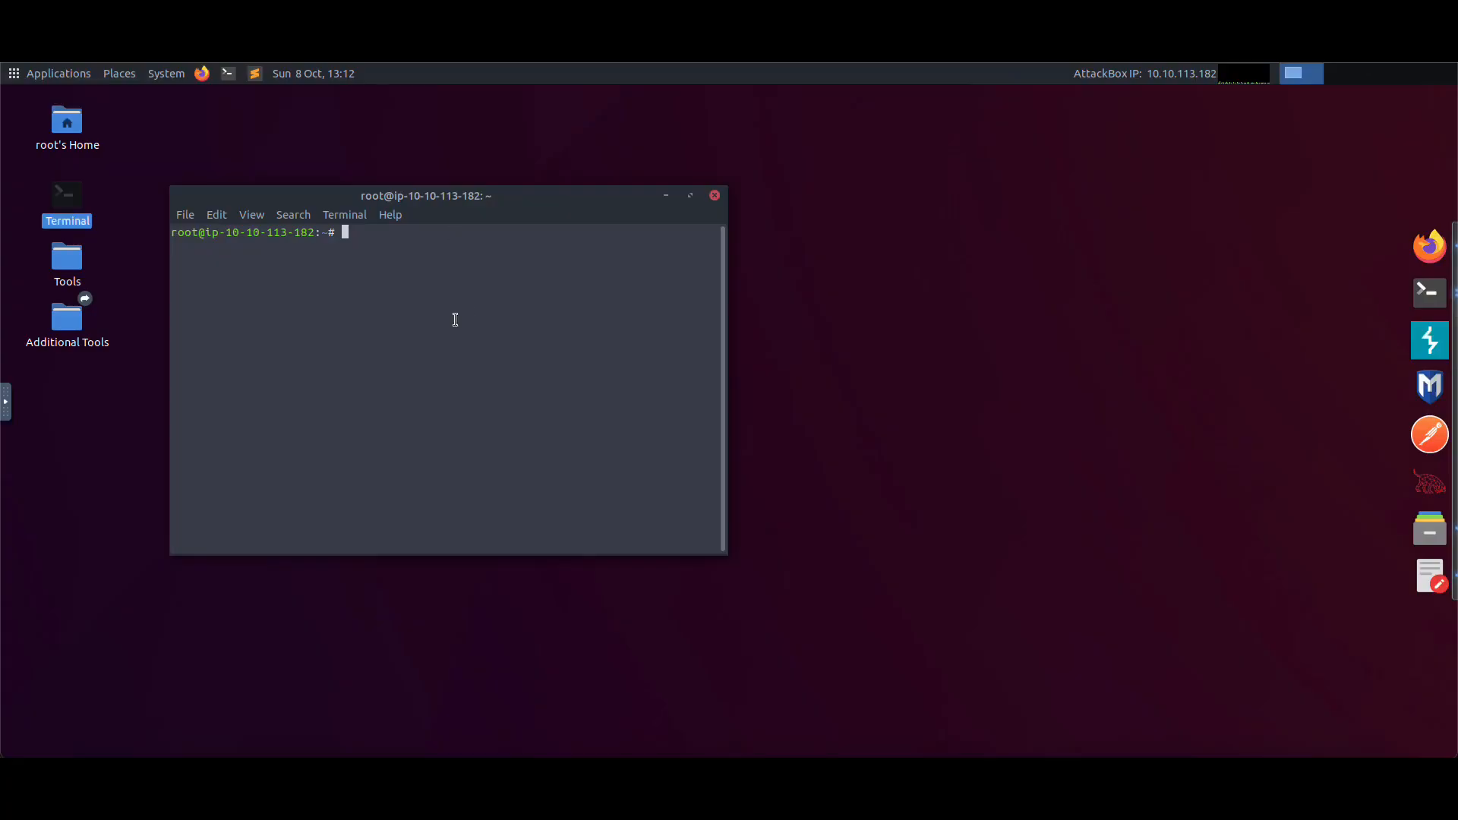
Start a new file access.log in nano and paste in the full contents of the local access.log
text(nano access.log)
key(Return)
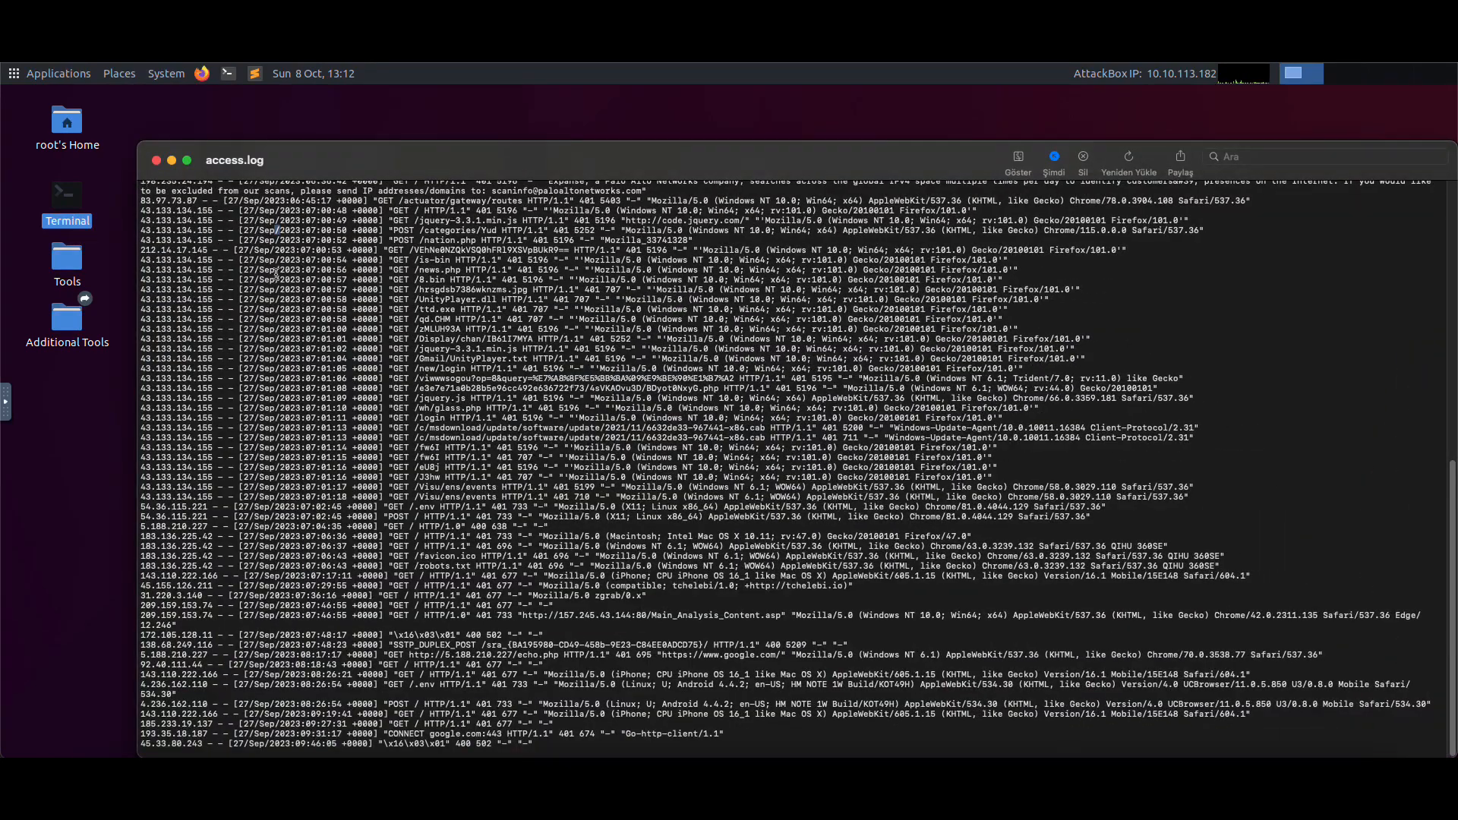
key(super+a)
right_click(465, 335)
click(510, 431)
click(172, 160)
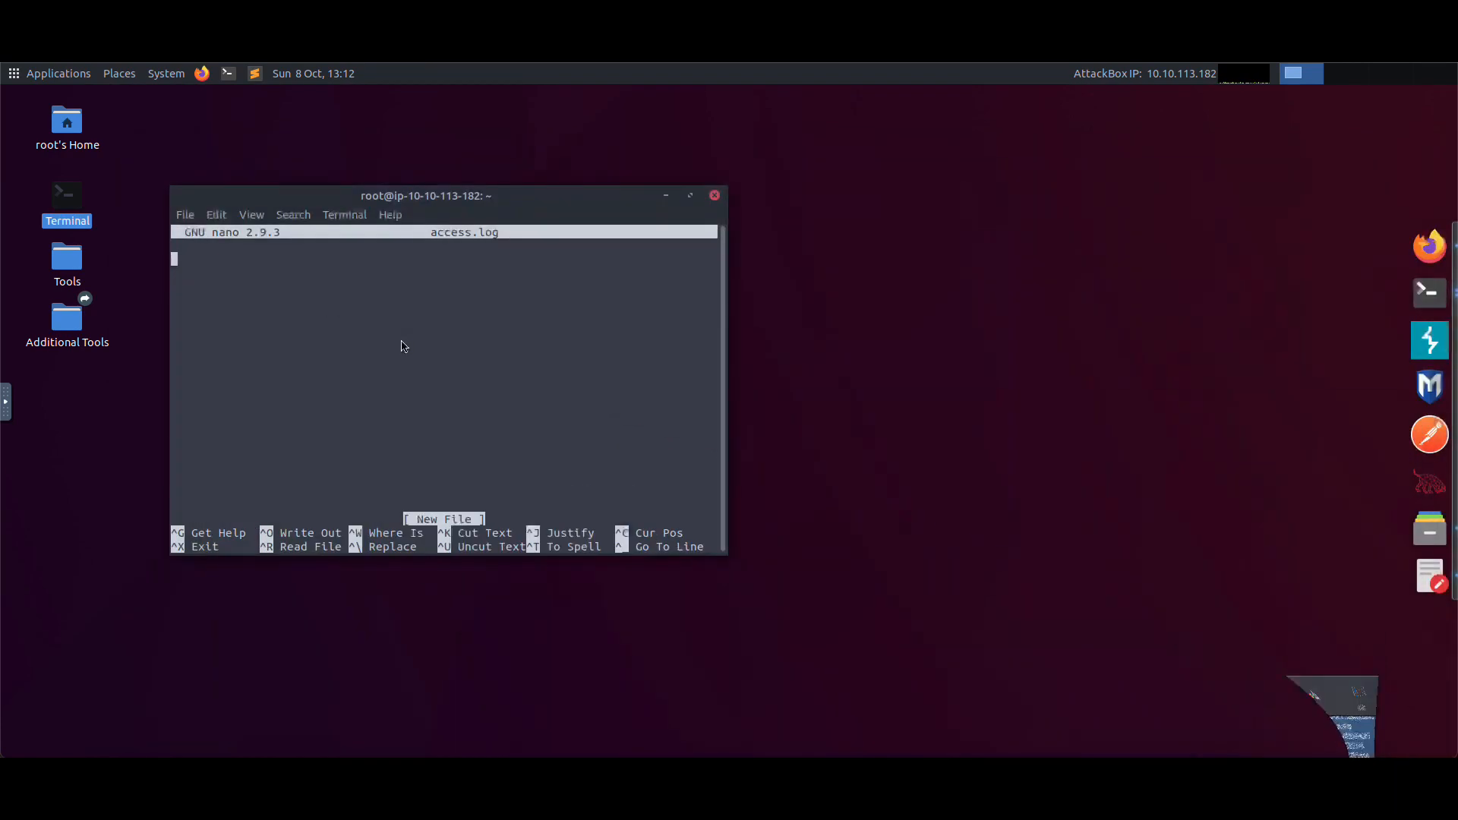
right_click(402, 342)
click(438, 445)
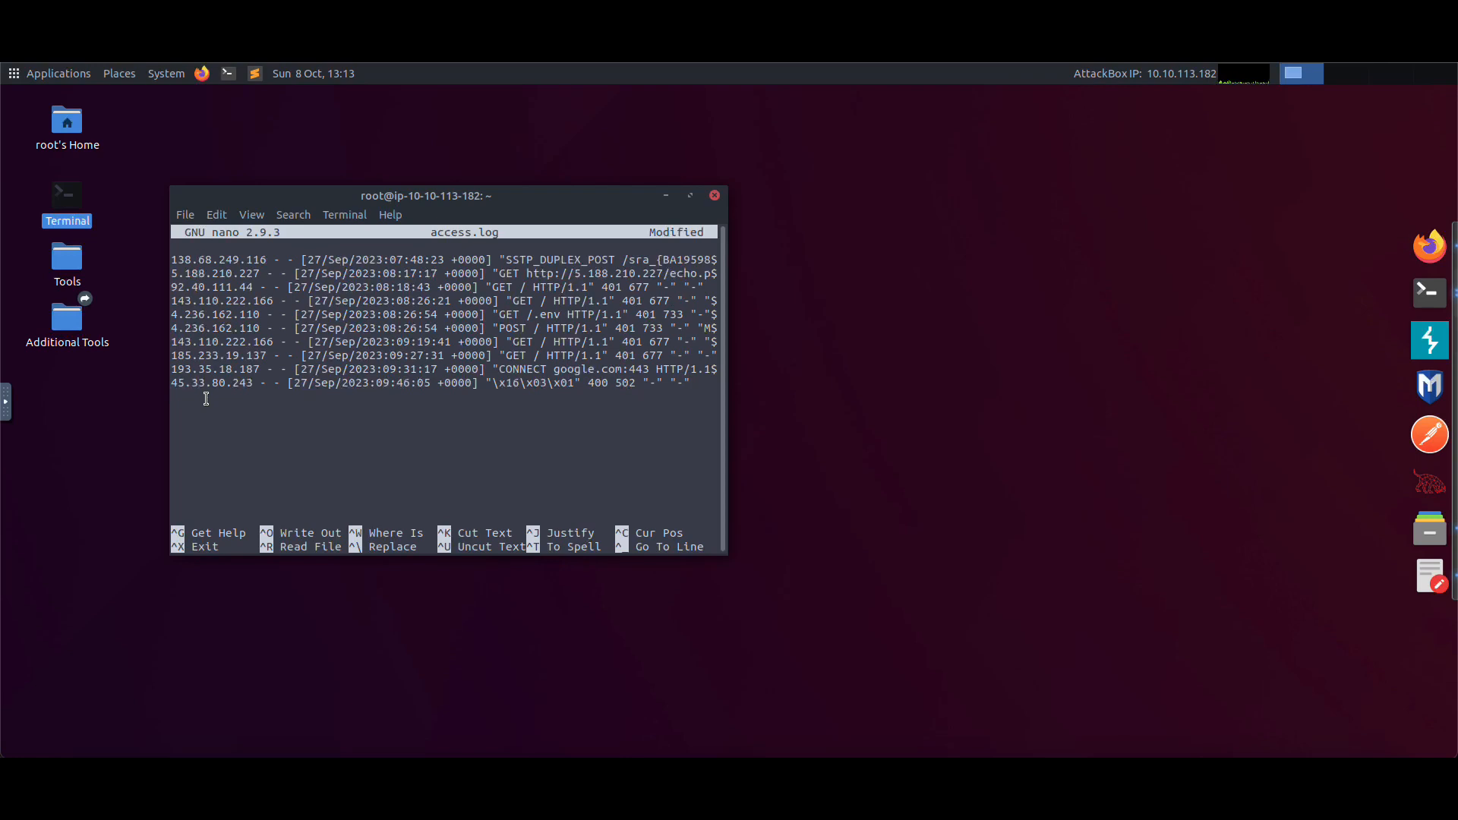
Save access.log under its current name and exit nano
key(BackSpace)
key(ctrl+o)
key(Return)
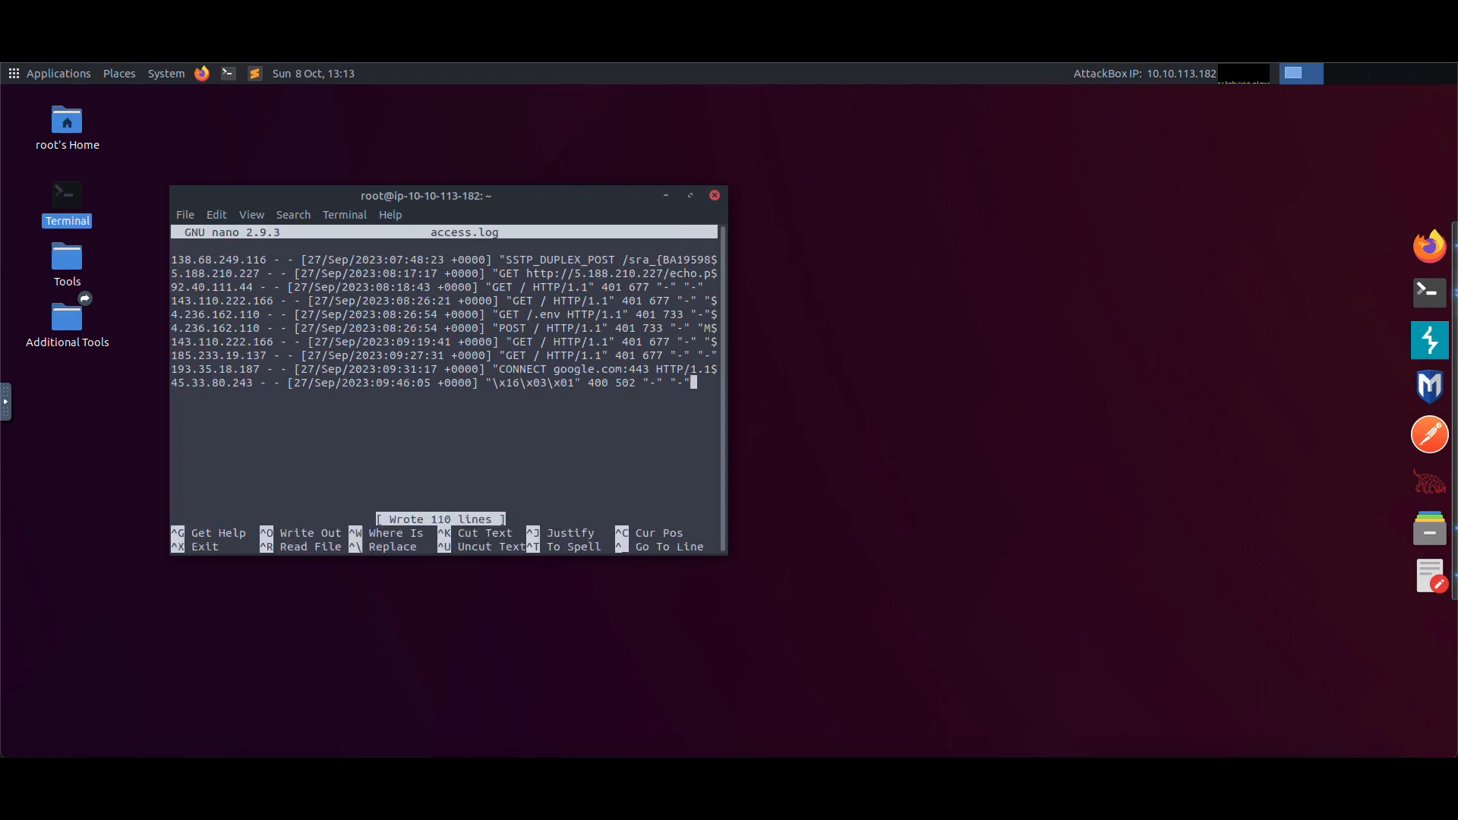
key(ctrl+x)
Start a new file named encodedflag.txt in nano
text(nano encodedflag.t)
key(BackSpace)
key(BackSpace)
text(txt)
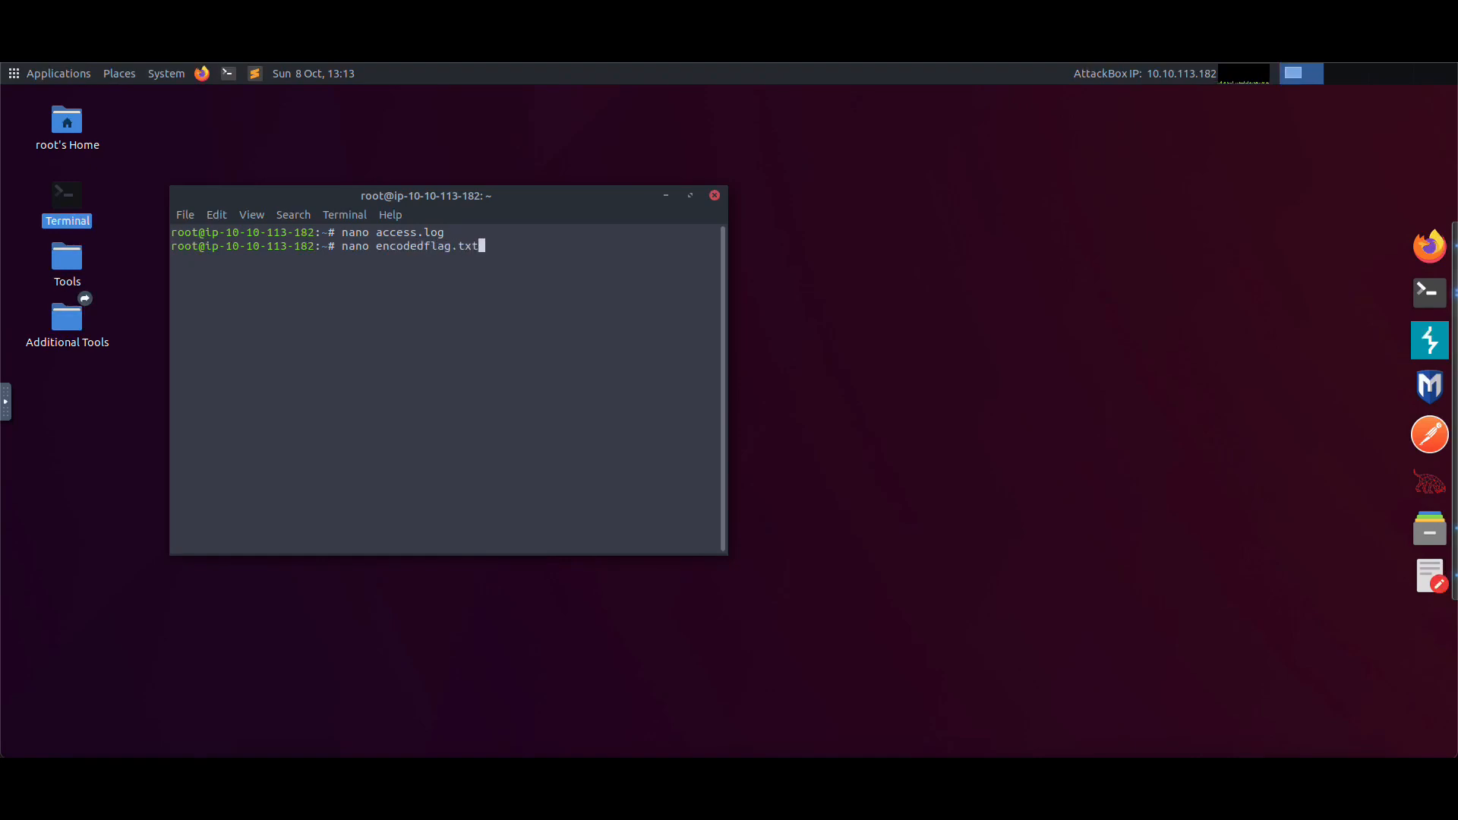
key(Return)
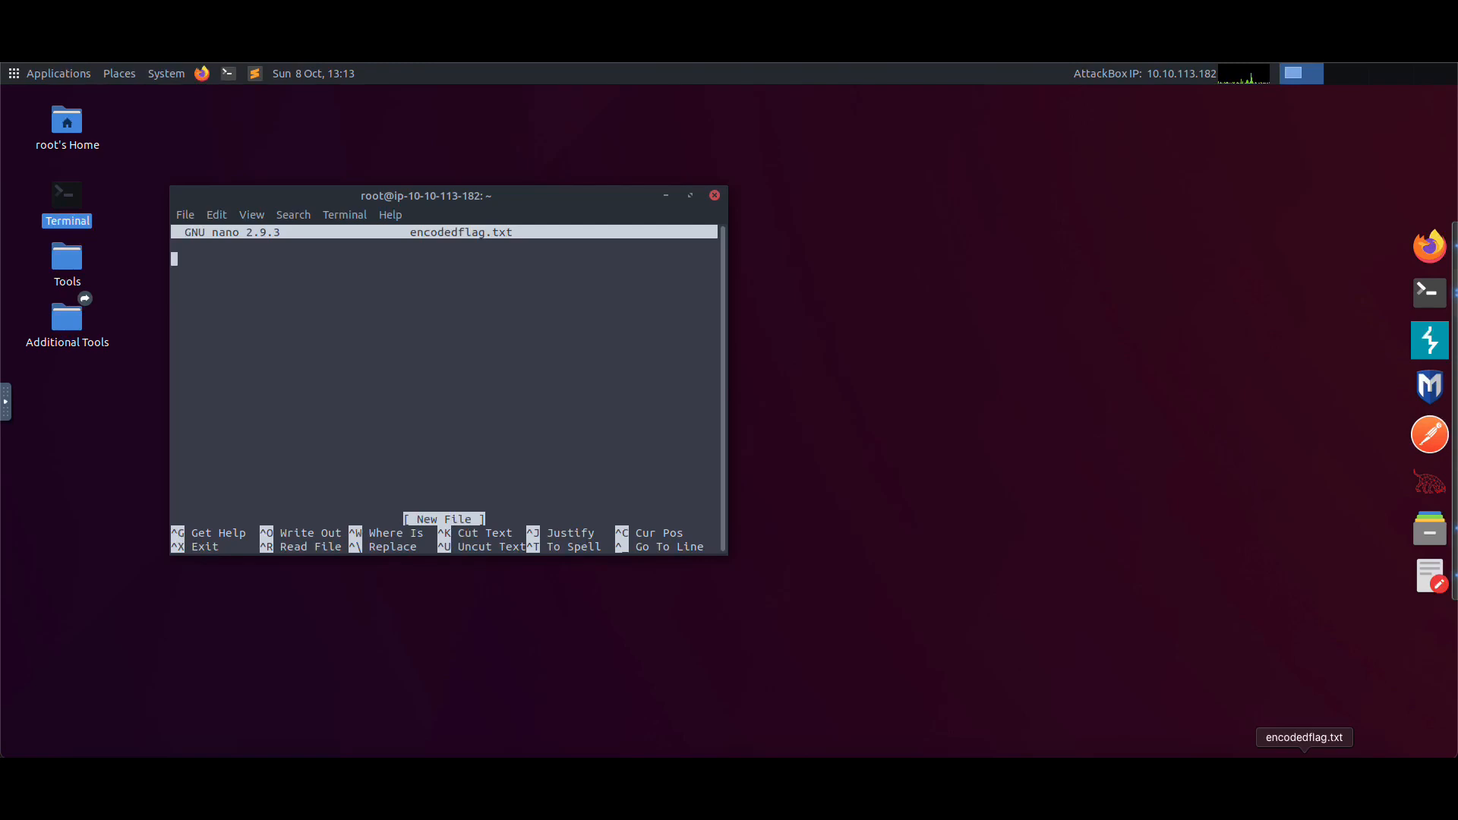
Bring up the local encodedflag.txt and copy its full encoded text
click(1304, 760)
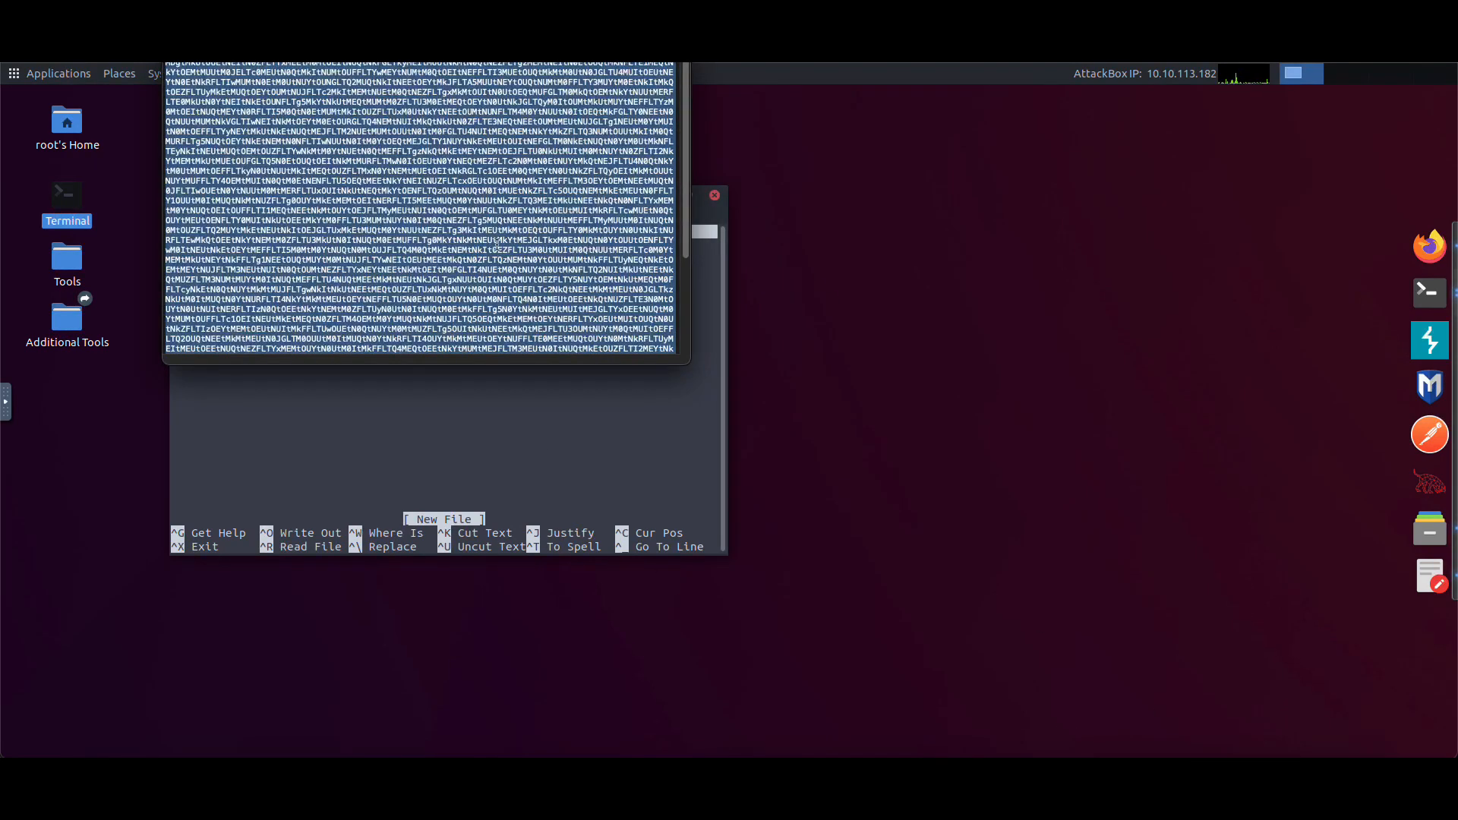
right_click(483, 240)
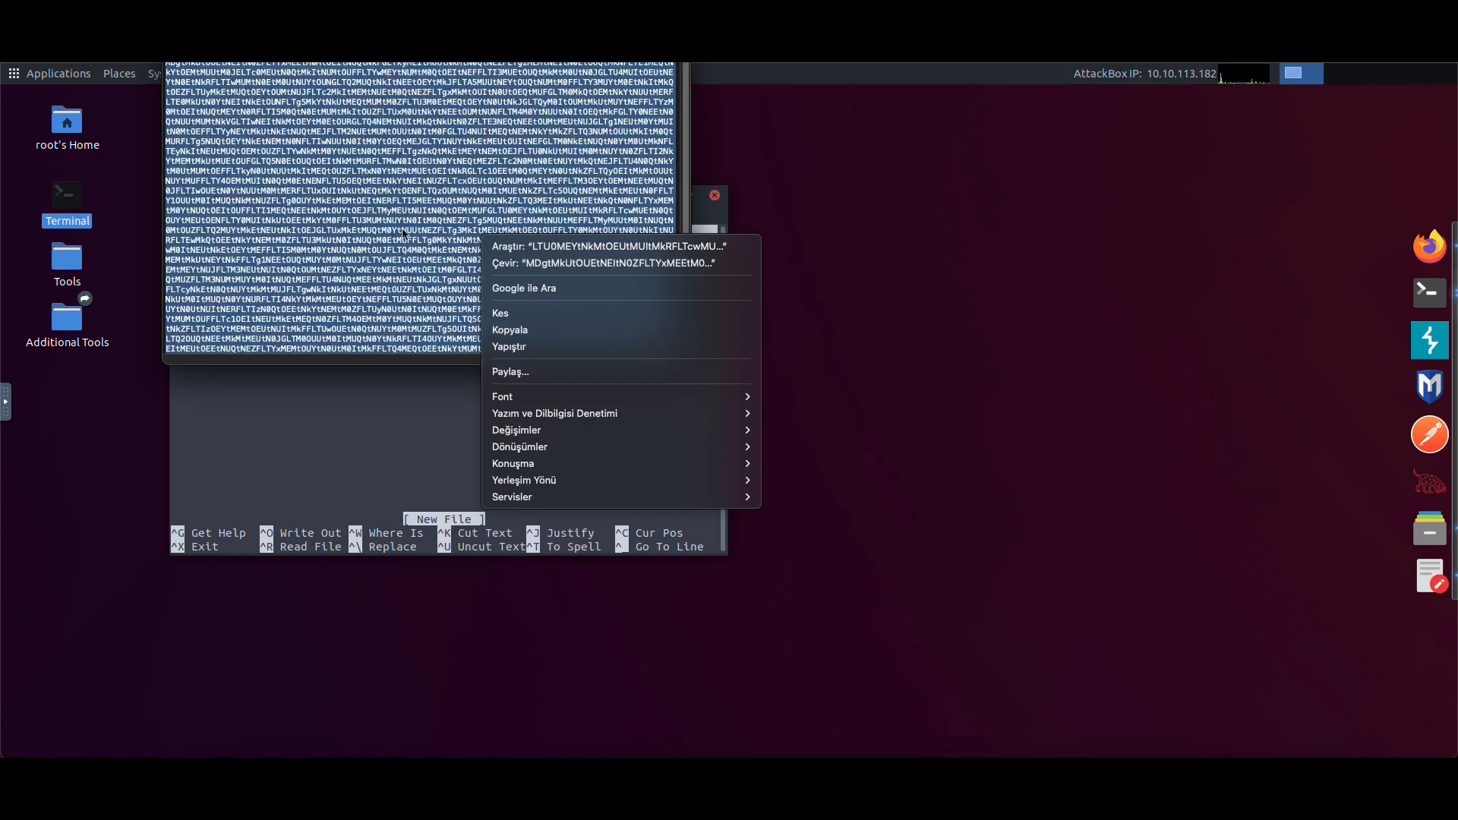
click(513, 331)
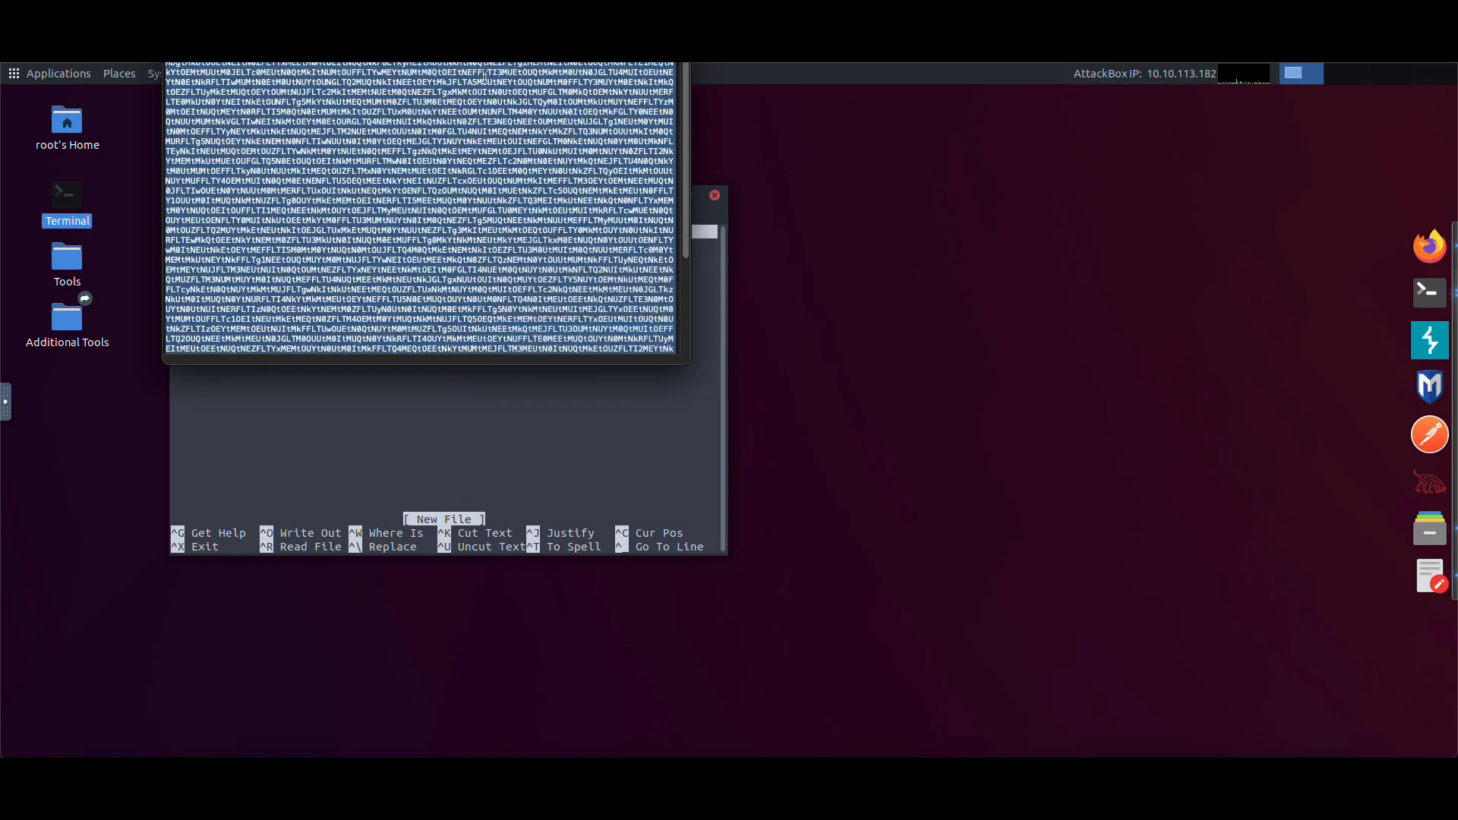
Minimize the local encodedflag.txt window and paste the copied encoded text into the new encodedflag.txt in nano
drag(482, 51, 502, 196)
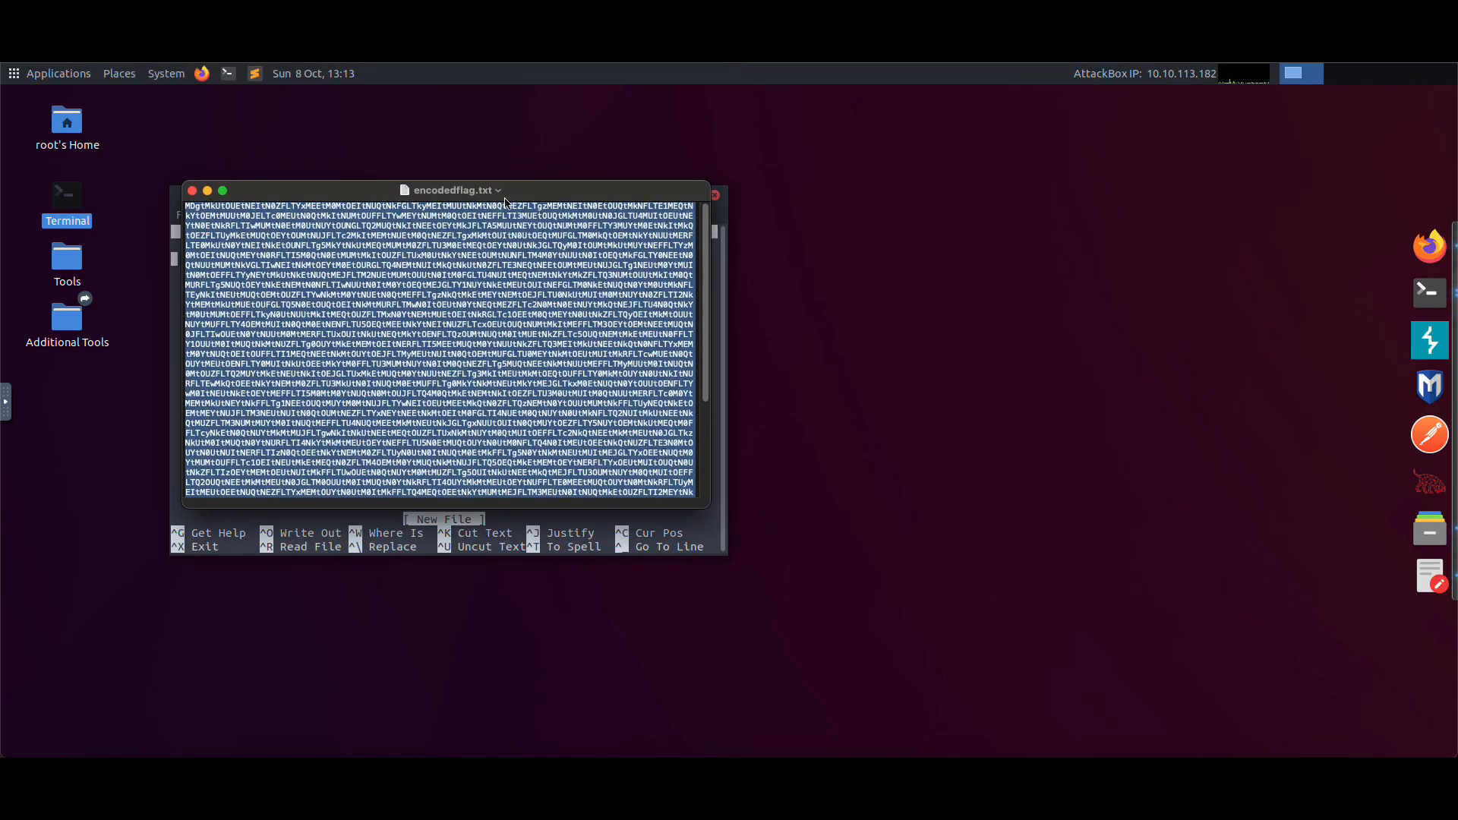
click(208, 190)
right_click(275, 292)
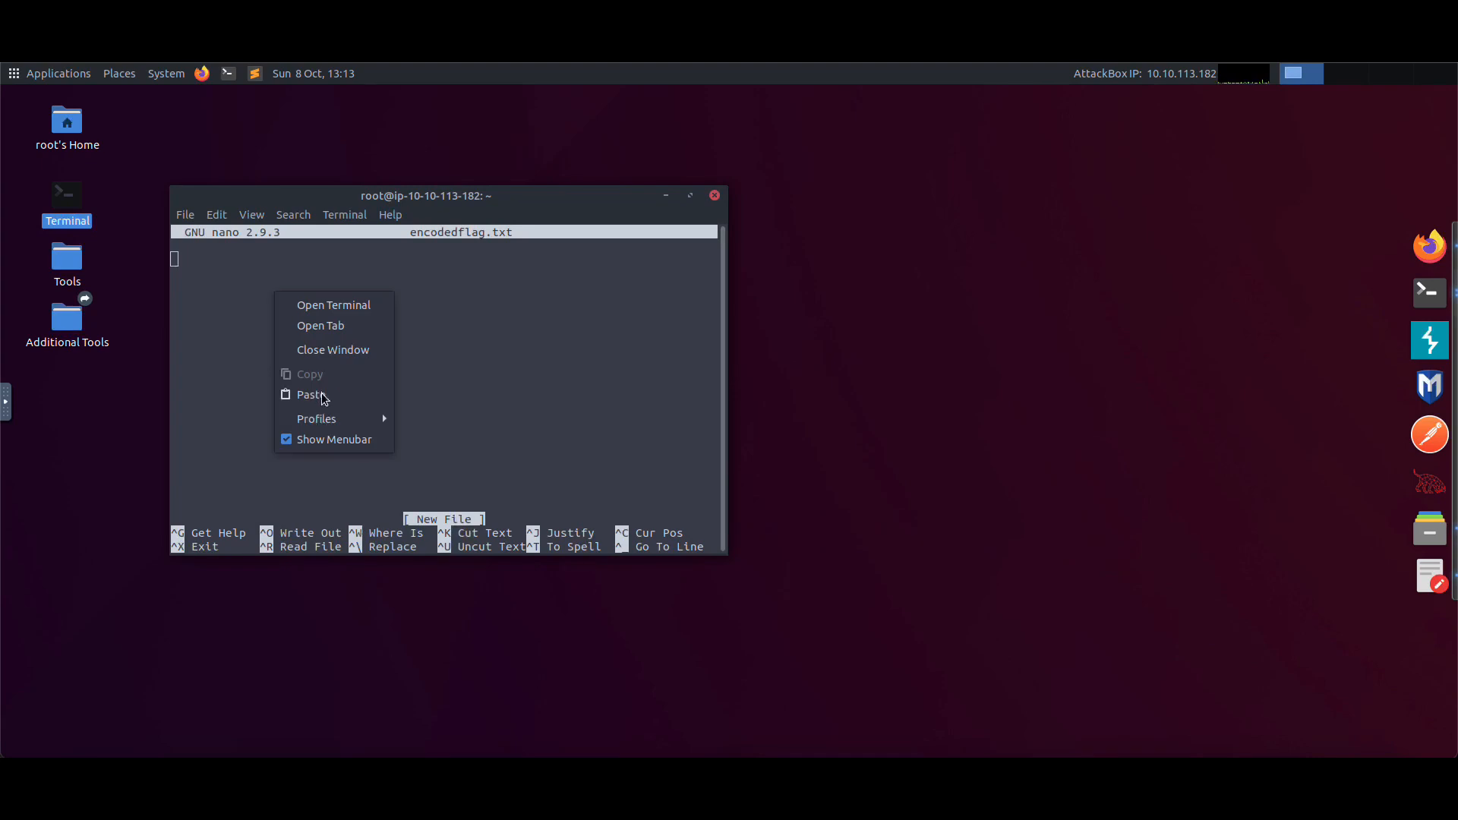
click(325, 396)
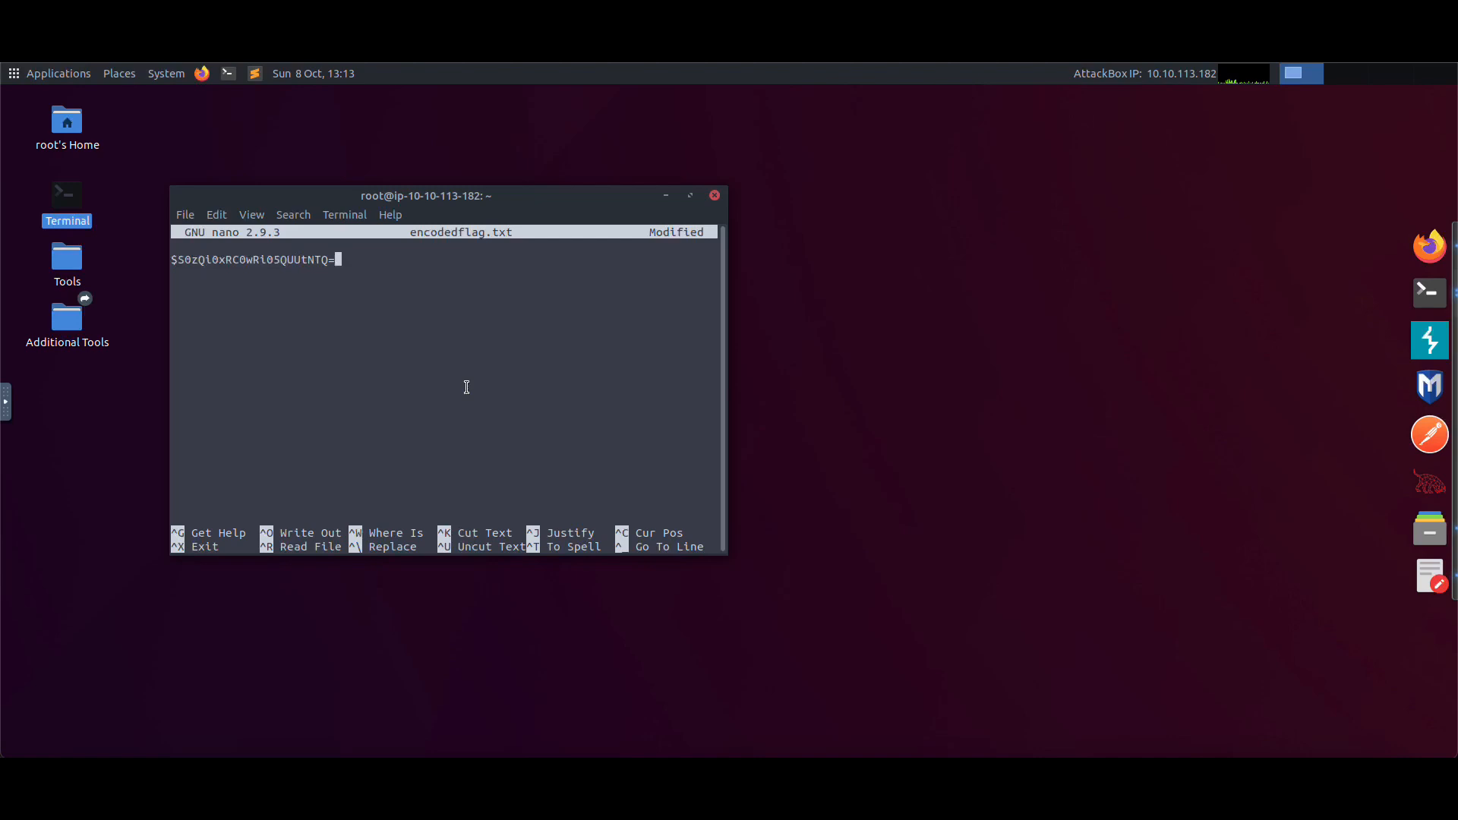
Save encodedflag.txt under its current name and exit nano
key(ctrl+o)
key(Return)
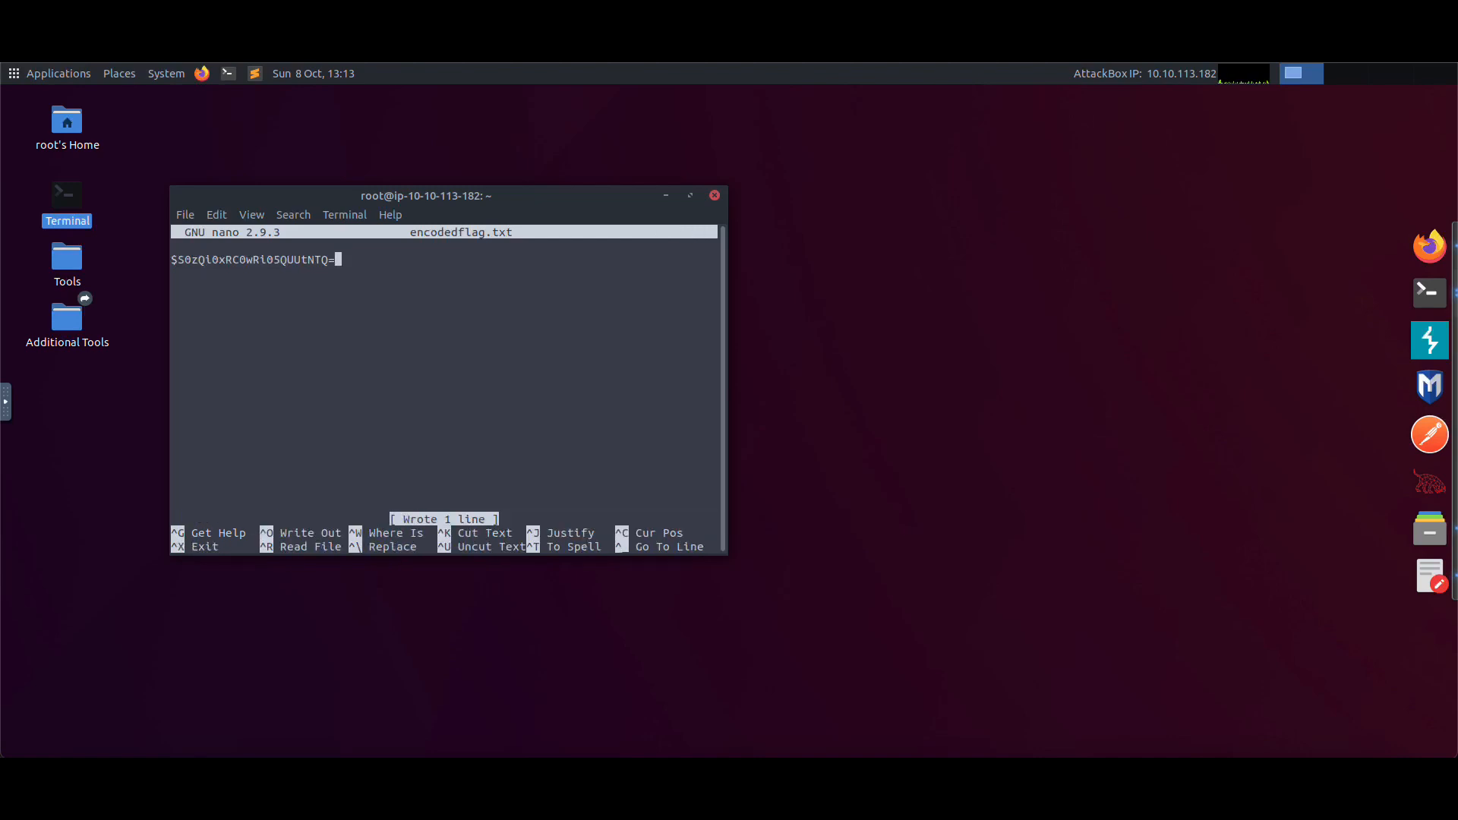
key(ctrl+x)
key(Return)
Clear the terminal and list the files in the home directory
text(ls)
key(ctrl+l)
key(Return)
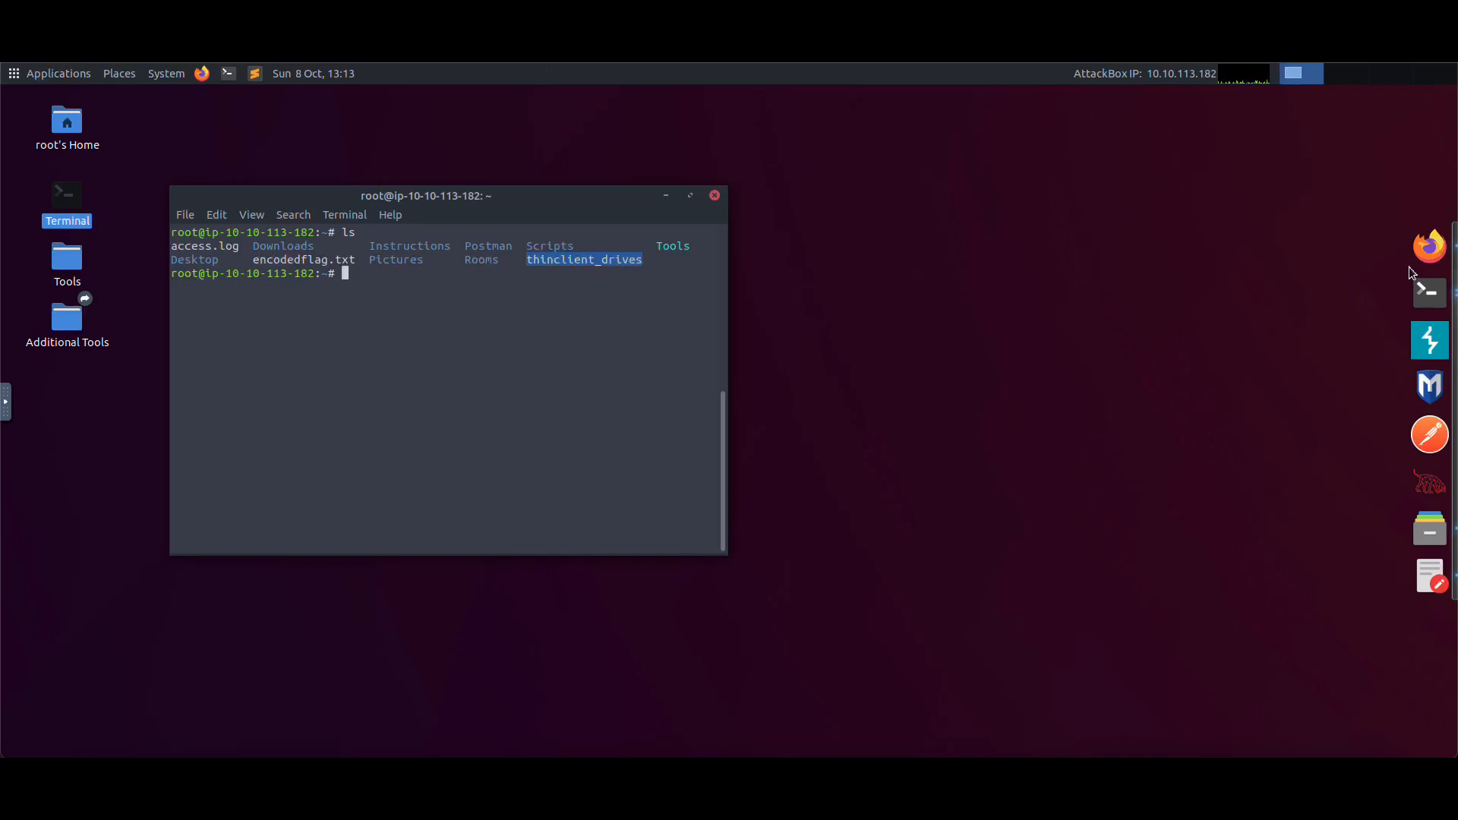
Switch to Firefox, open a fresh Offline CyberChef page and close the old Regular expression tab
click(1429, 245)
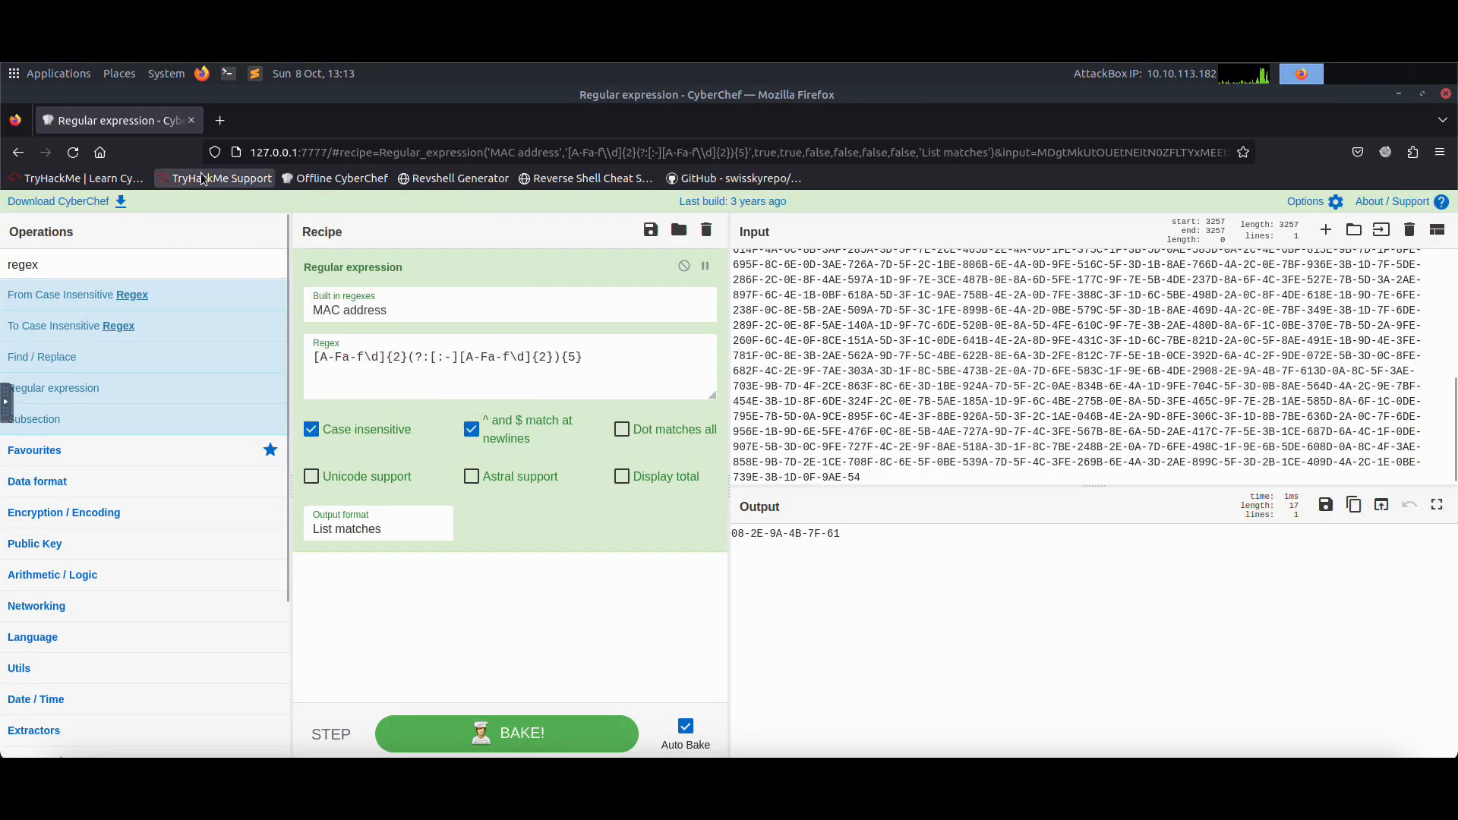
click(317, 181)
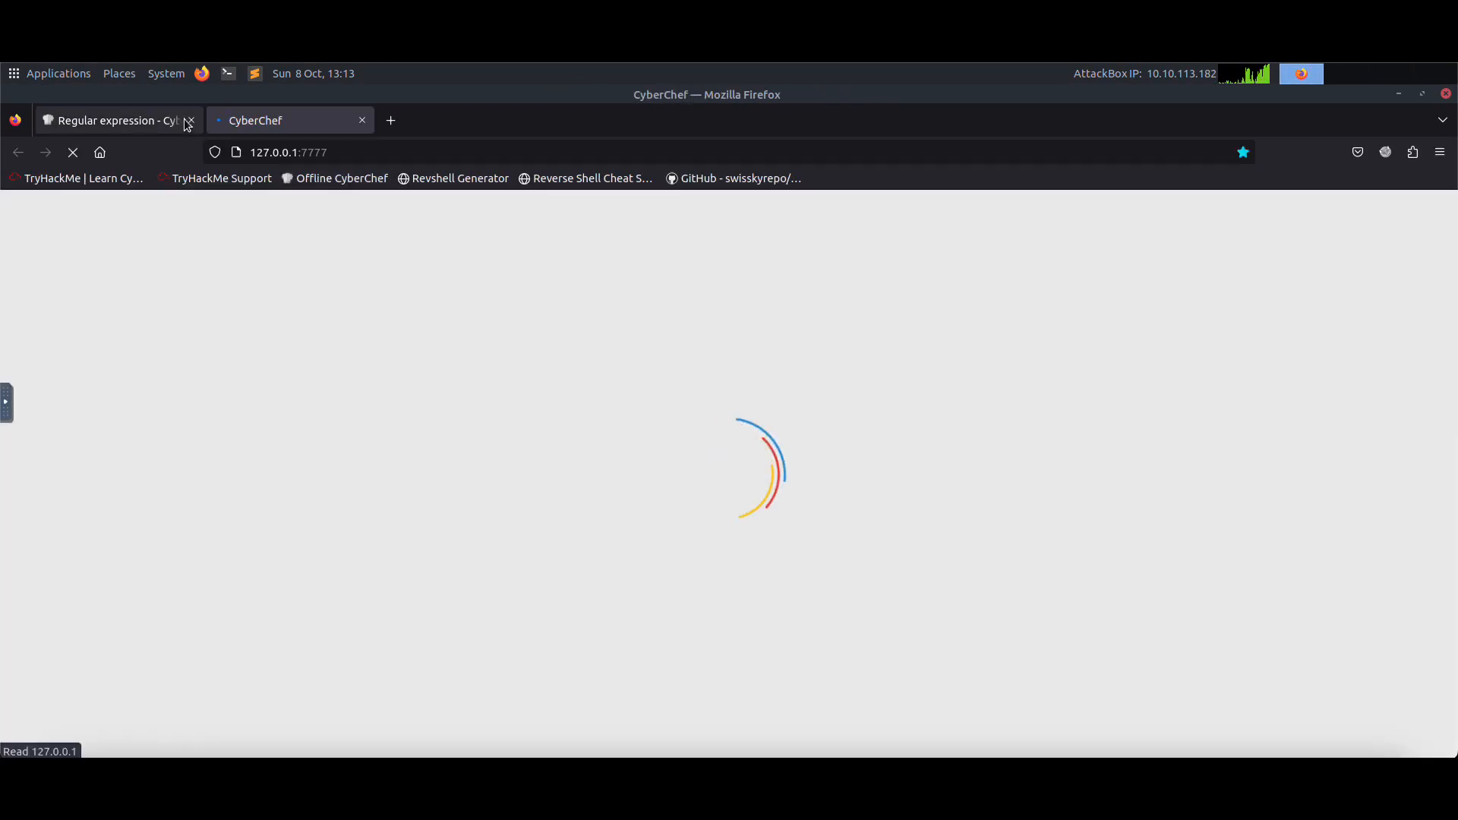
click(191, 120)
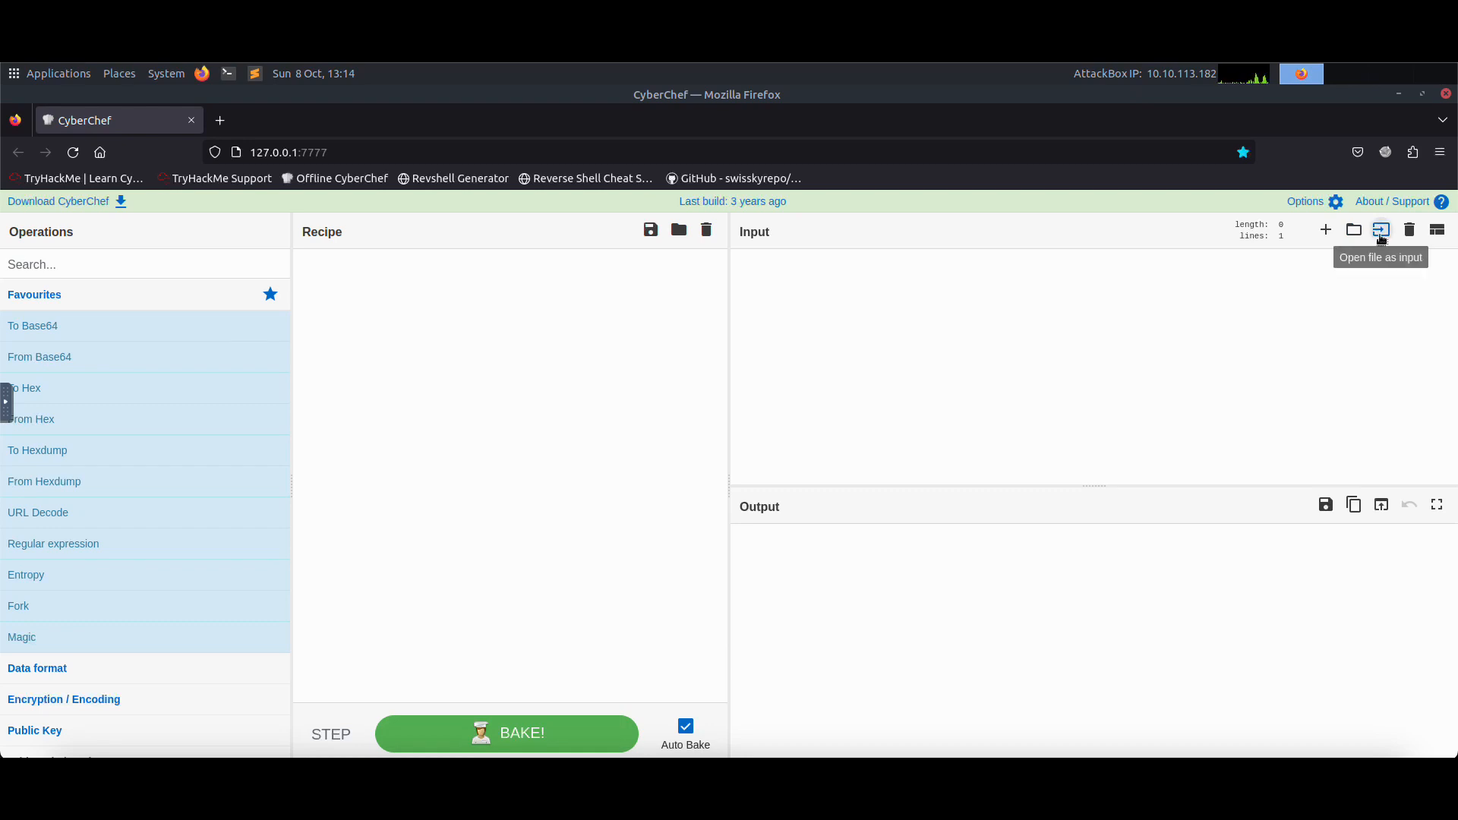
Load access.log from the home folder as the CyberChef input
click(1381, 232)
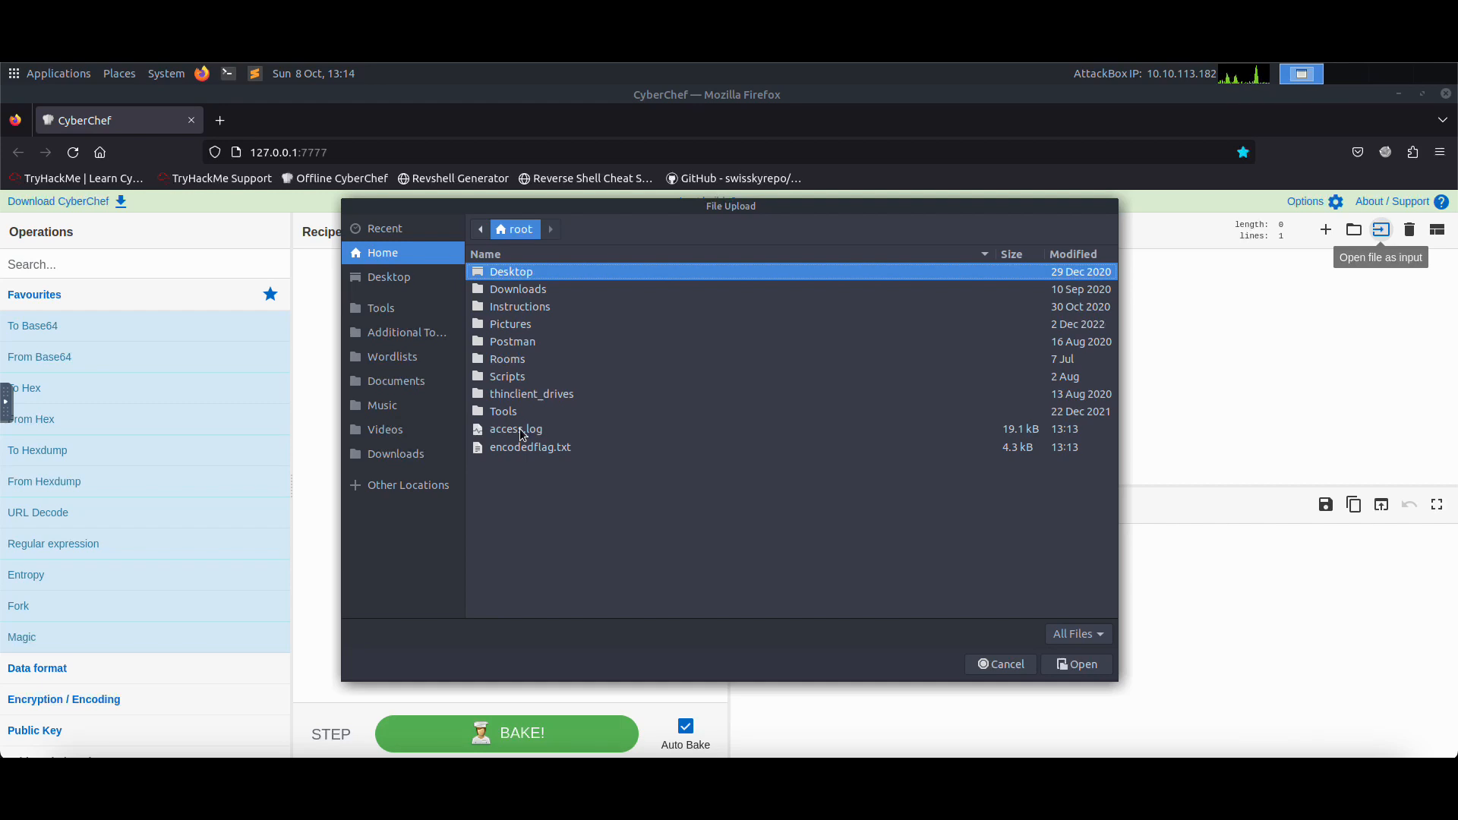
click(517, 429)
click(1077, 664)
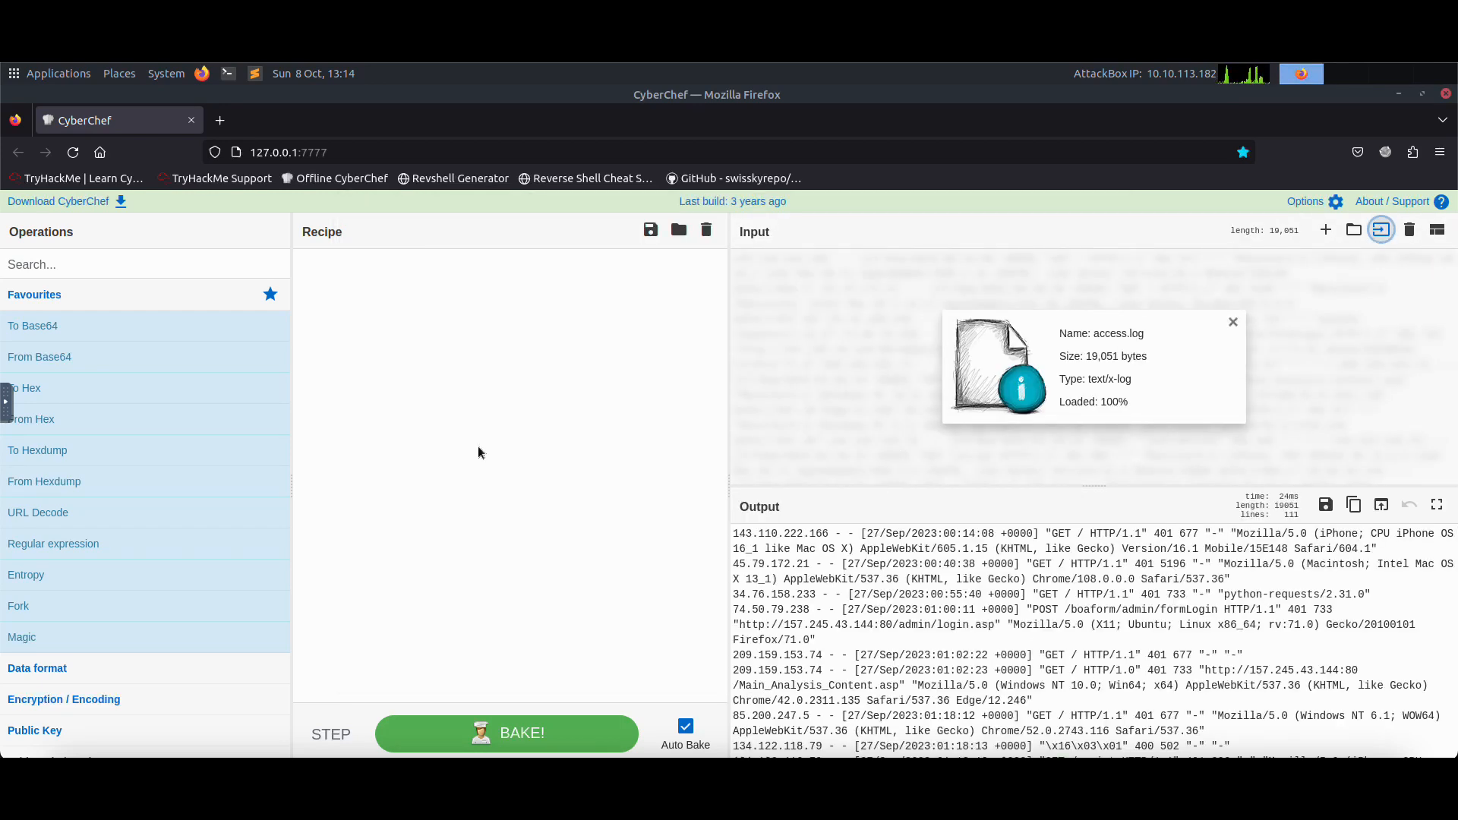
Search the operations for regex and add Regular expression to the recipe
click(60, 262)
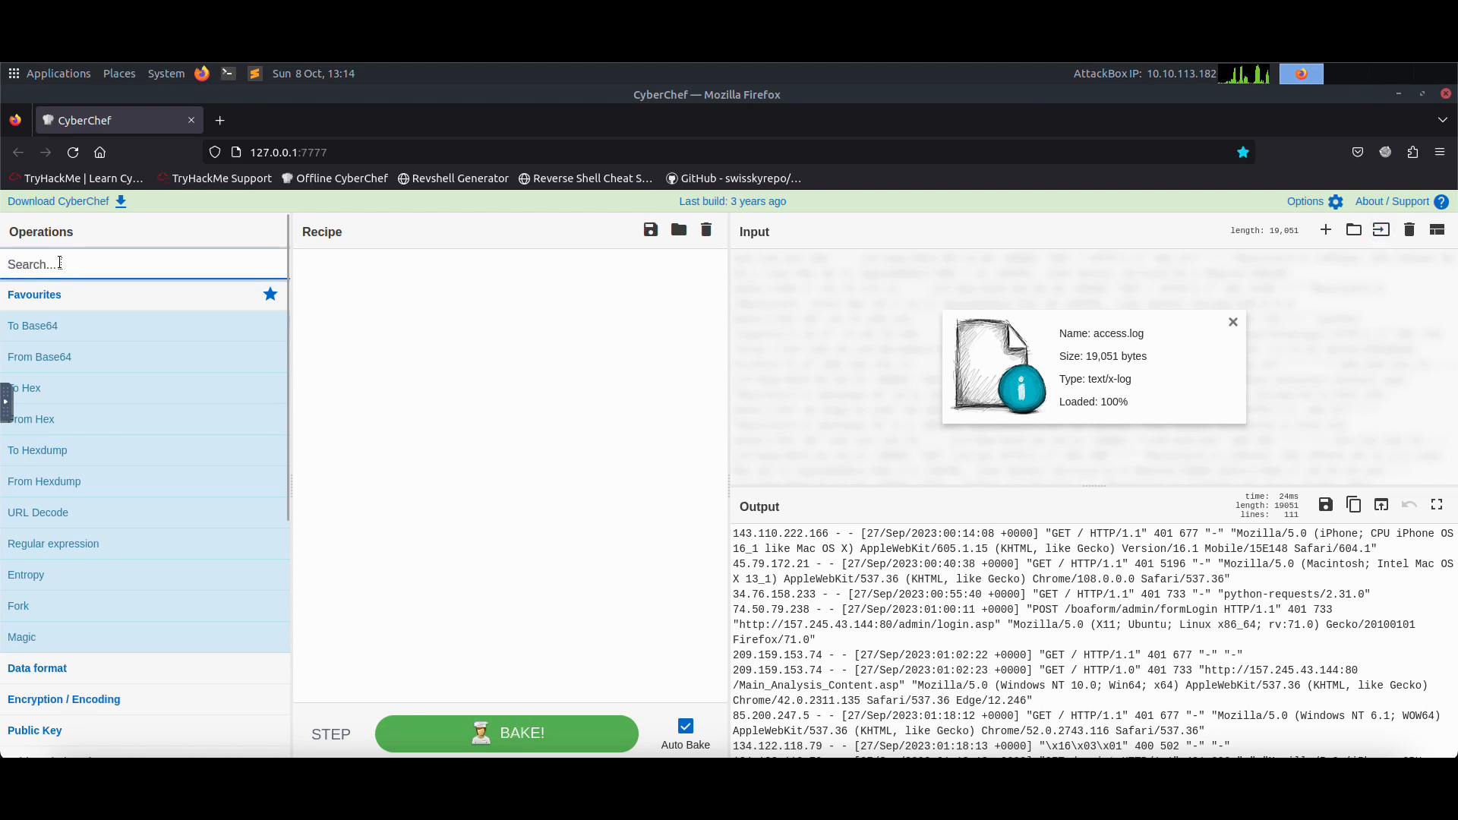
text(regex)
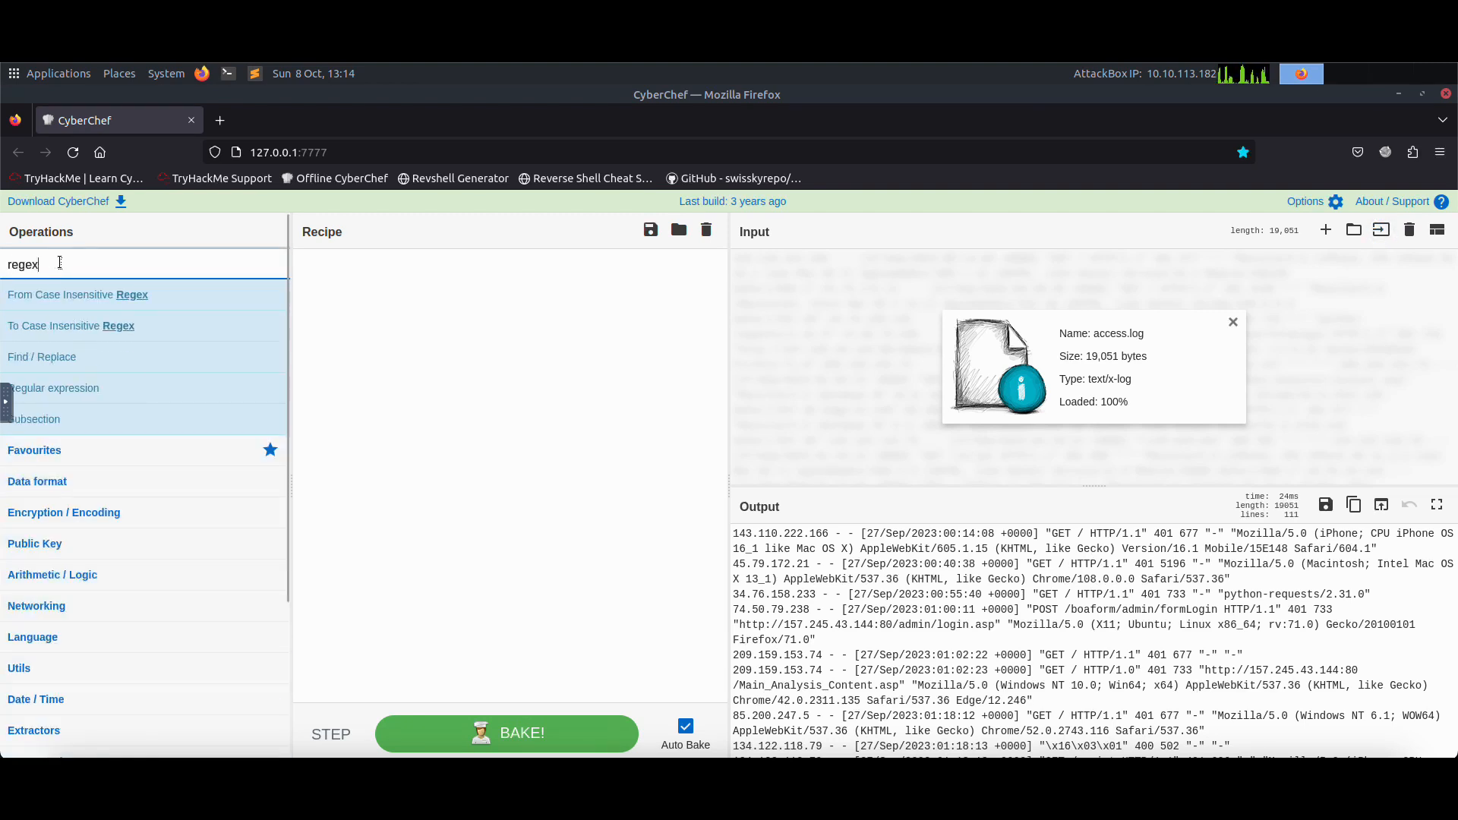
drag(81, 400, 541, 629)
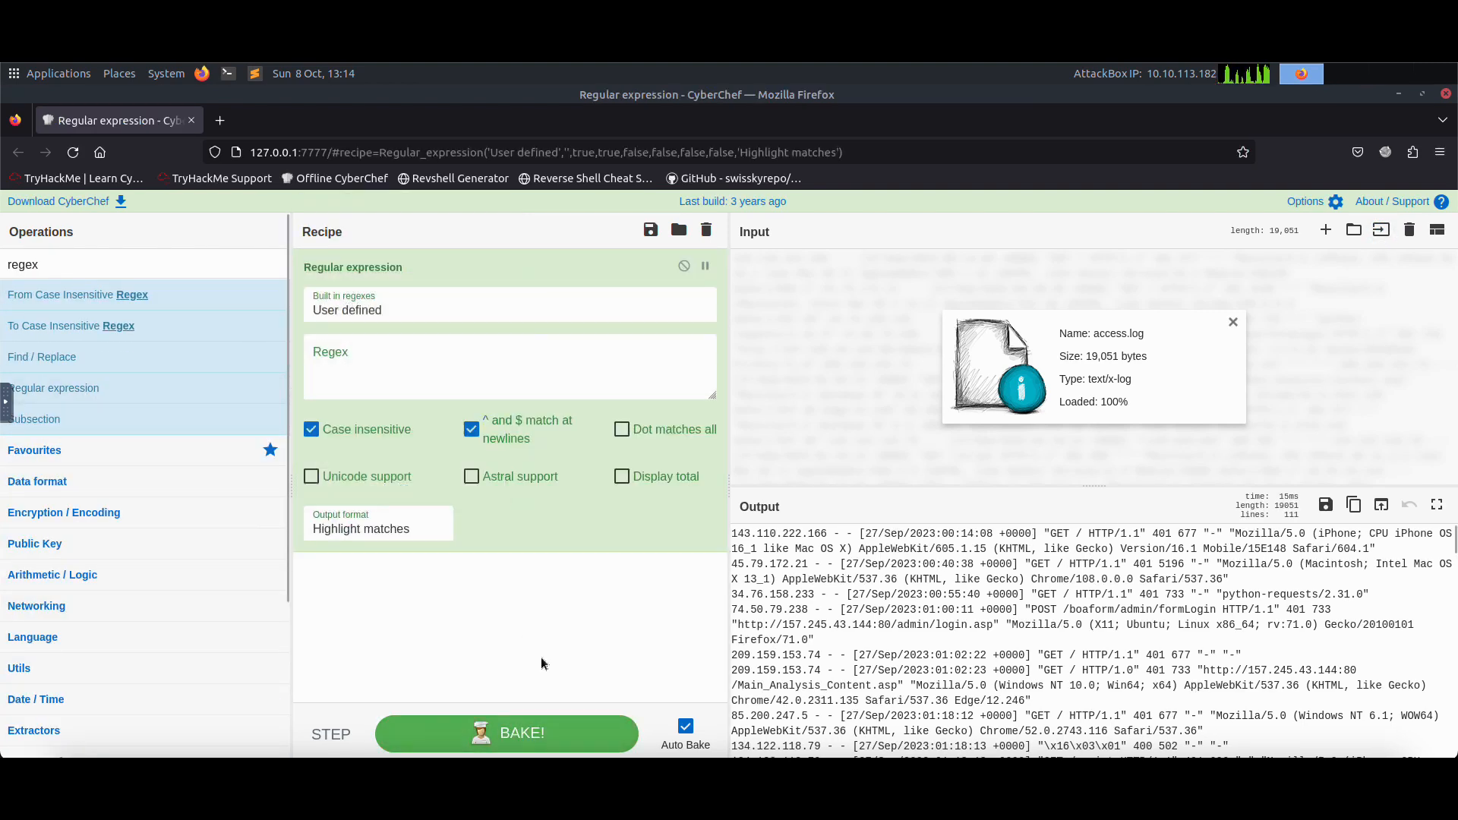
Copy the IP address pattern \b([0-9]{1,3}\.){3}[0-9]{1,3}\b from the Regex with CyberChef section of the TryHackMe task
click(425, 355)
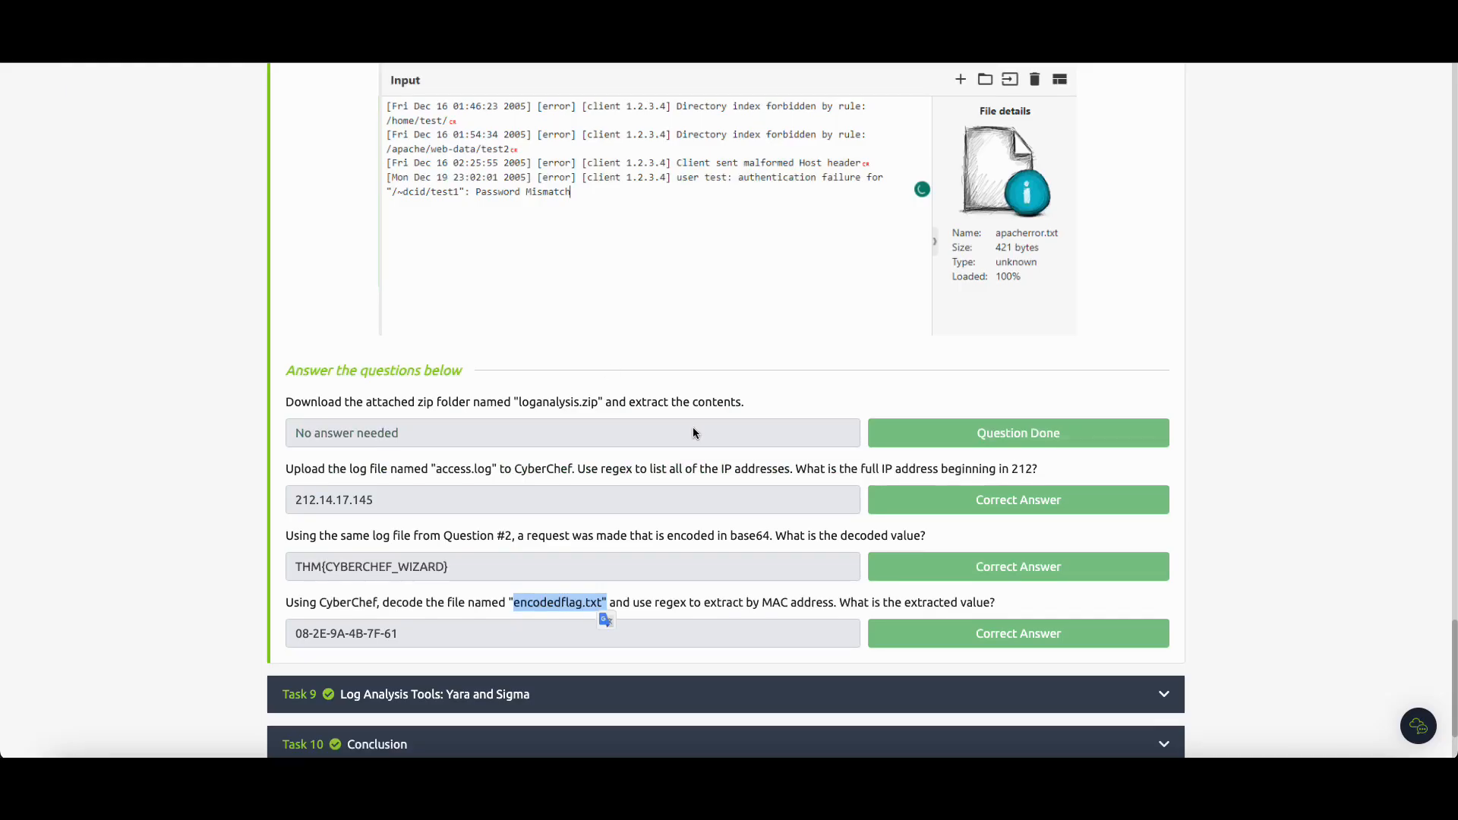
scroll(648, 331, up, 15)
scroll(649, 342, up, 4)
drag(536, 404, 730, 405)
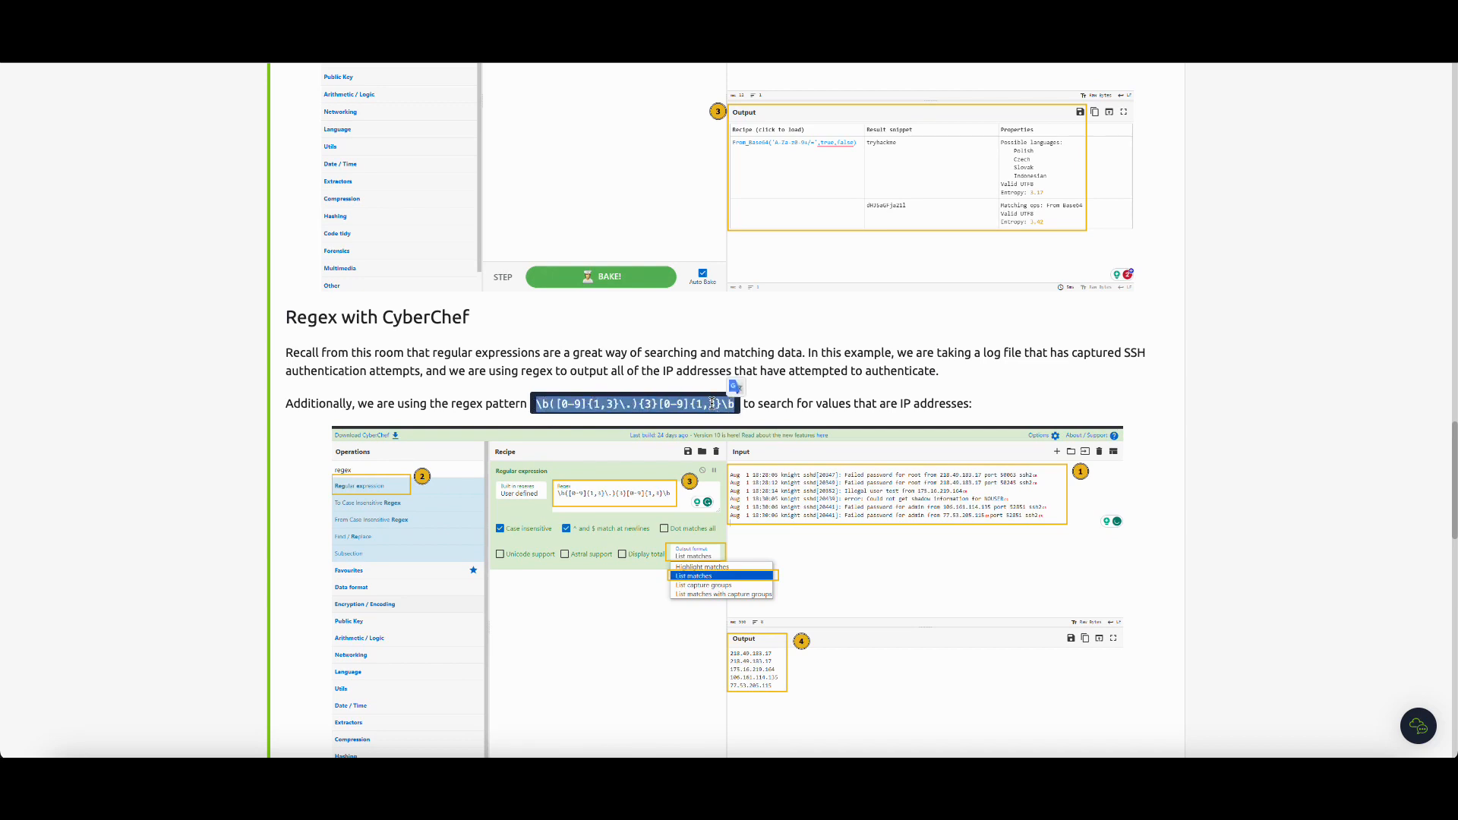
right_click(663, 403)
click(704, 444)
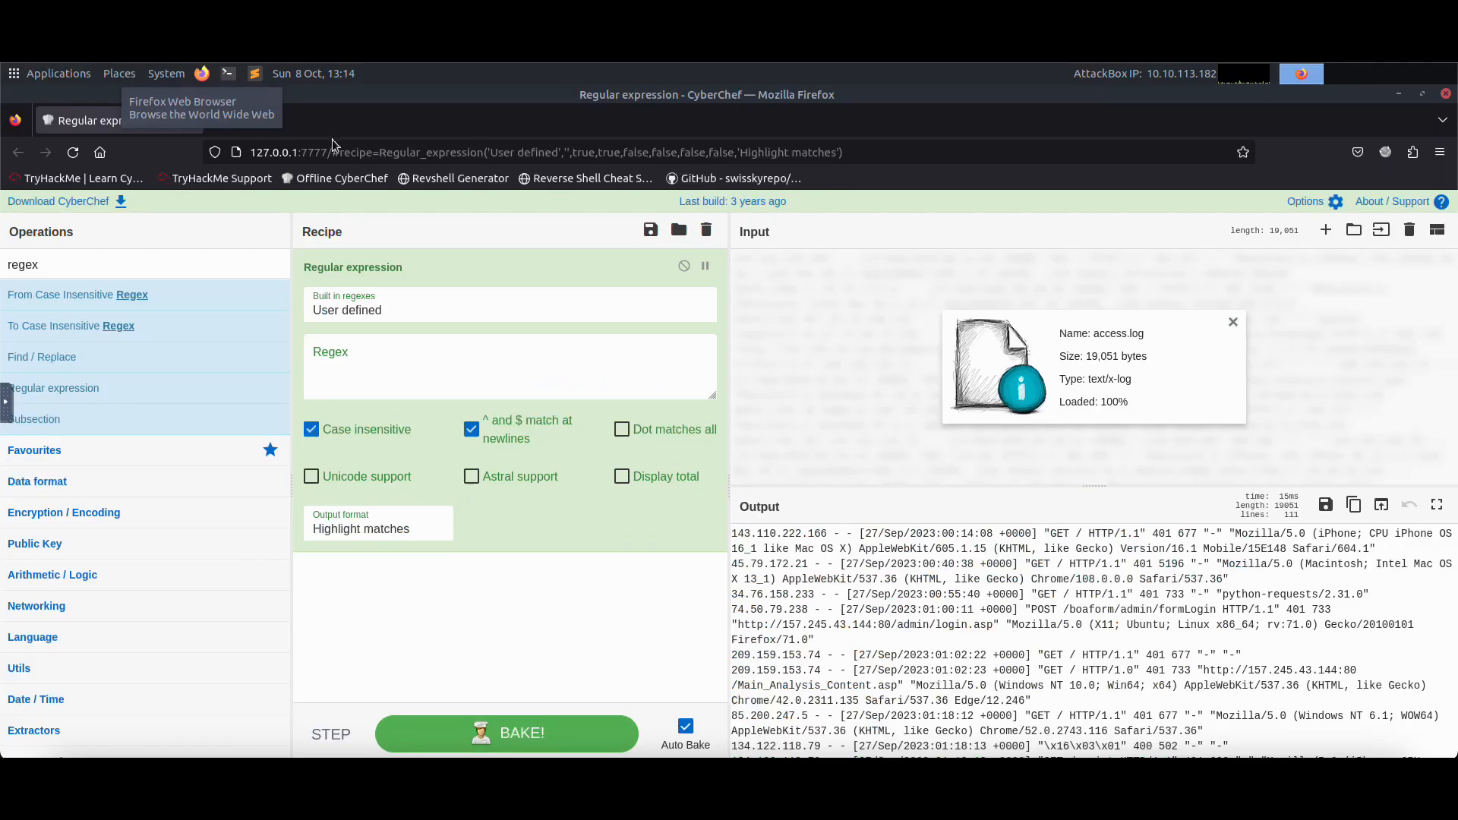
Return to CyberChef and paste \b([0-9]{1,3}\.){3}[0-9]{1,3}\b as the Regular expression operation's pattern
click(416, 377)
right_click(416, 377)
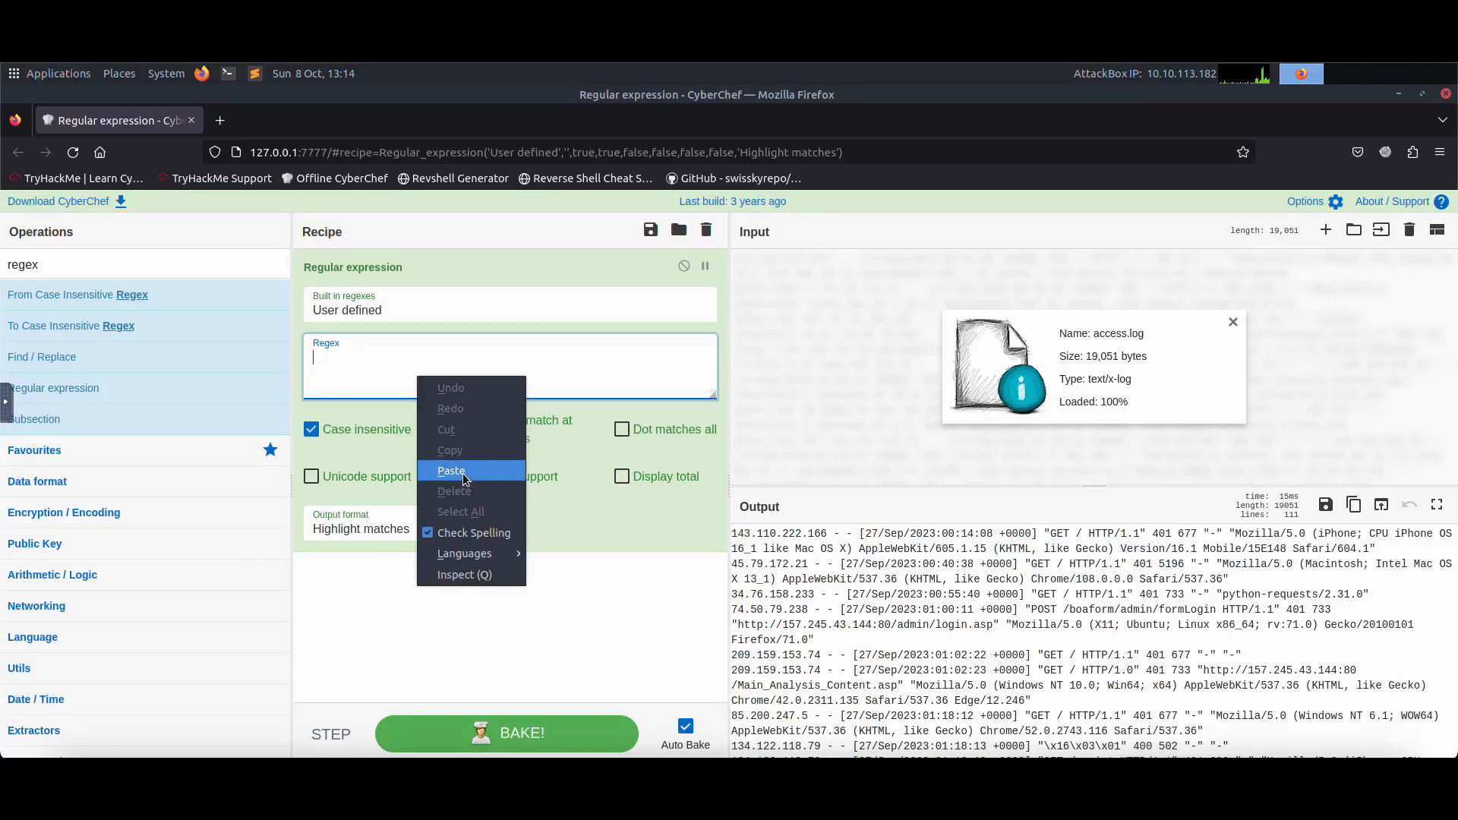
click(467, 471)
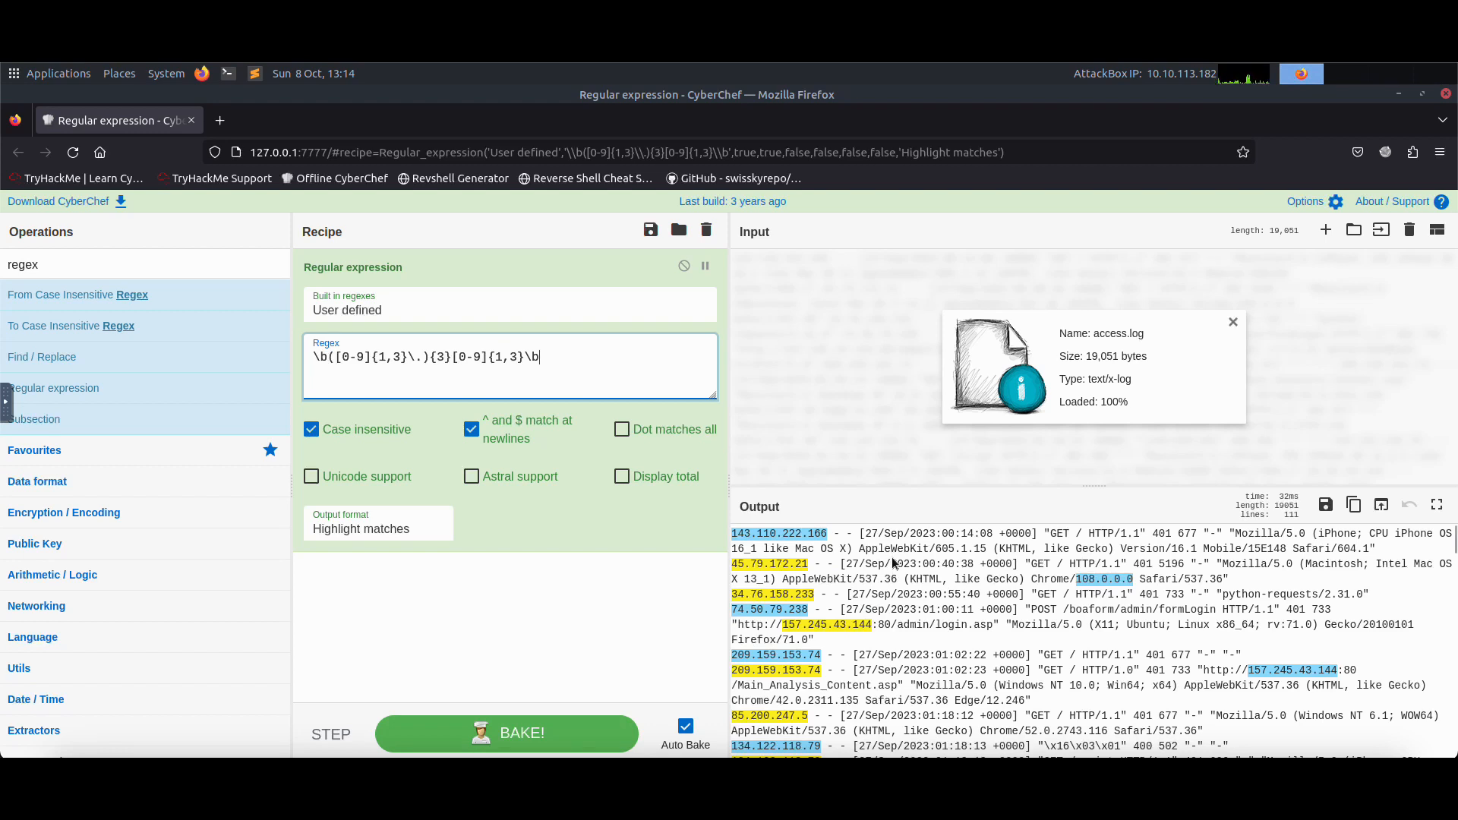
Set the Regular expression output format to List matches and look through the listed IP addresses
click(408, 529)
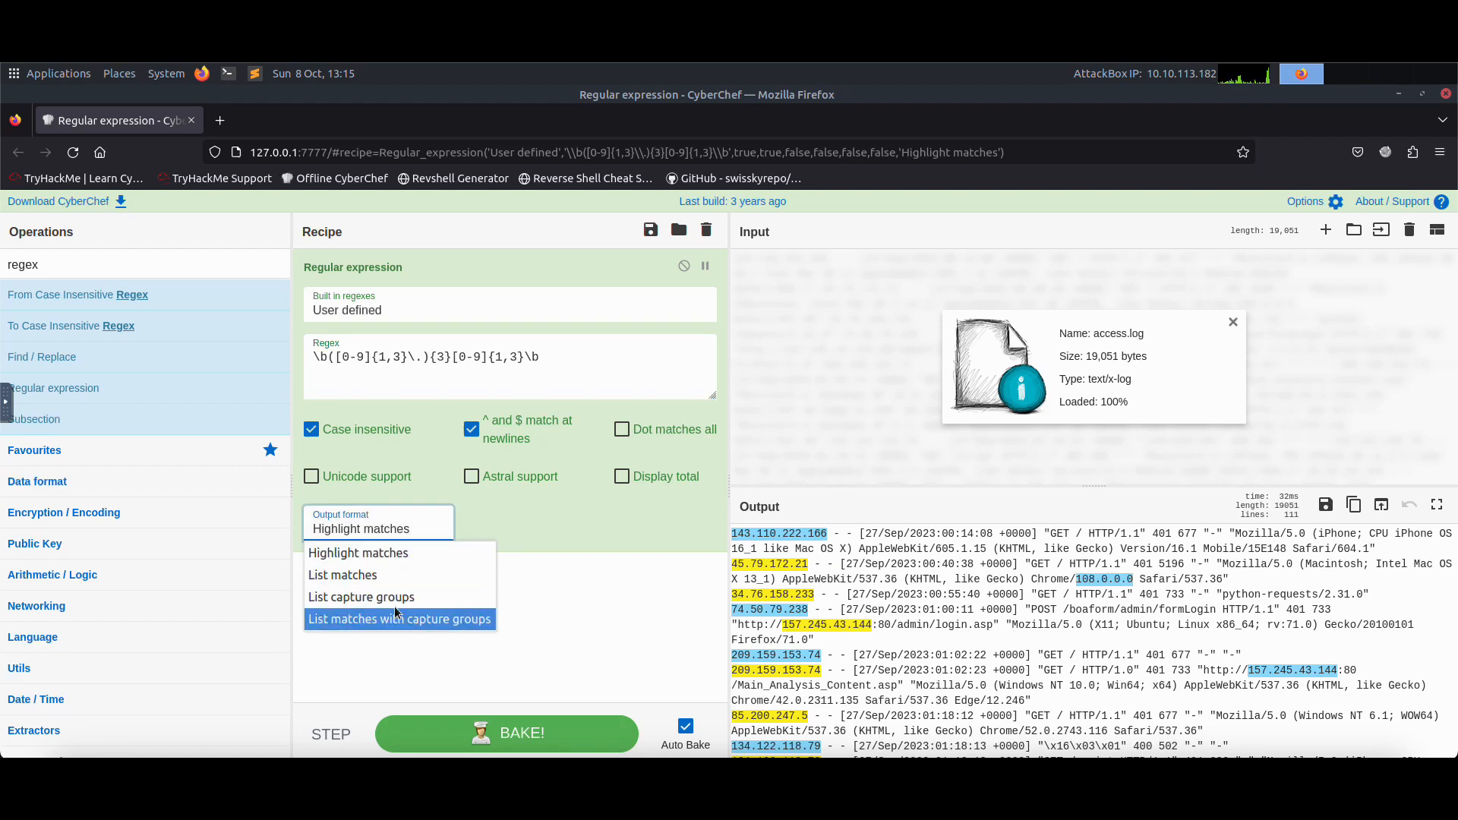
click(381, 577)
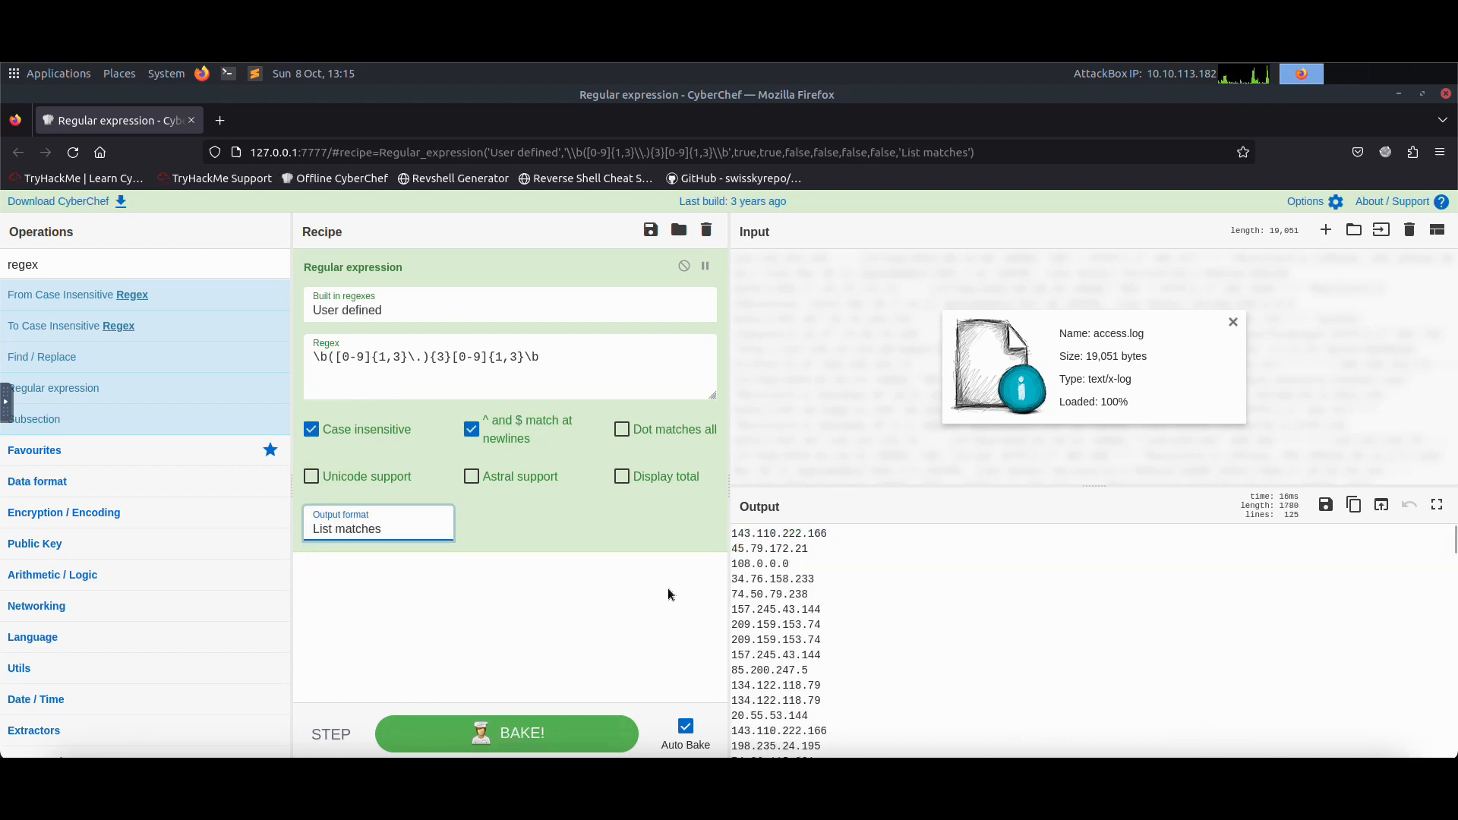
scroll(836, 592, down, 20)
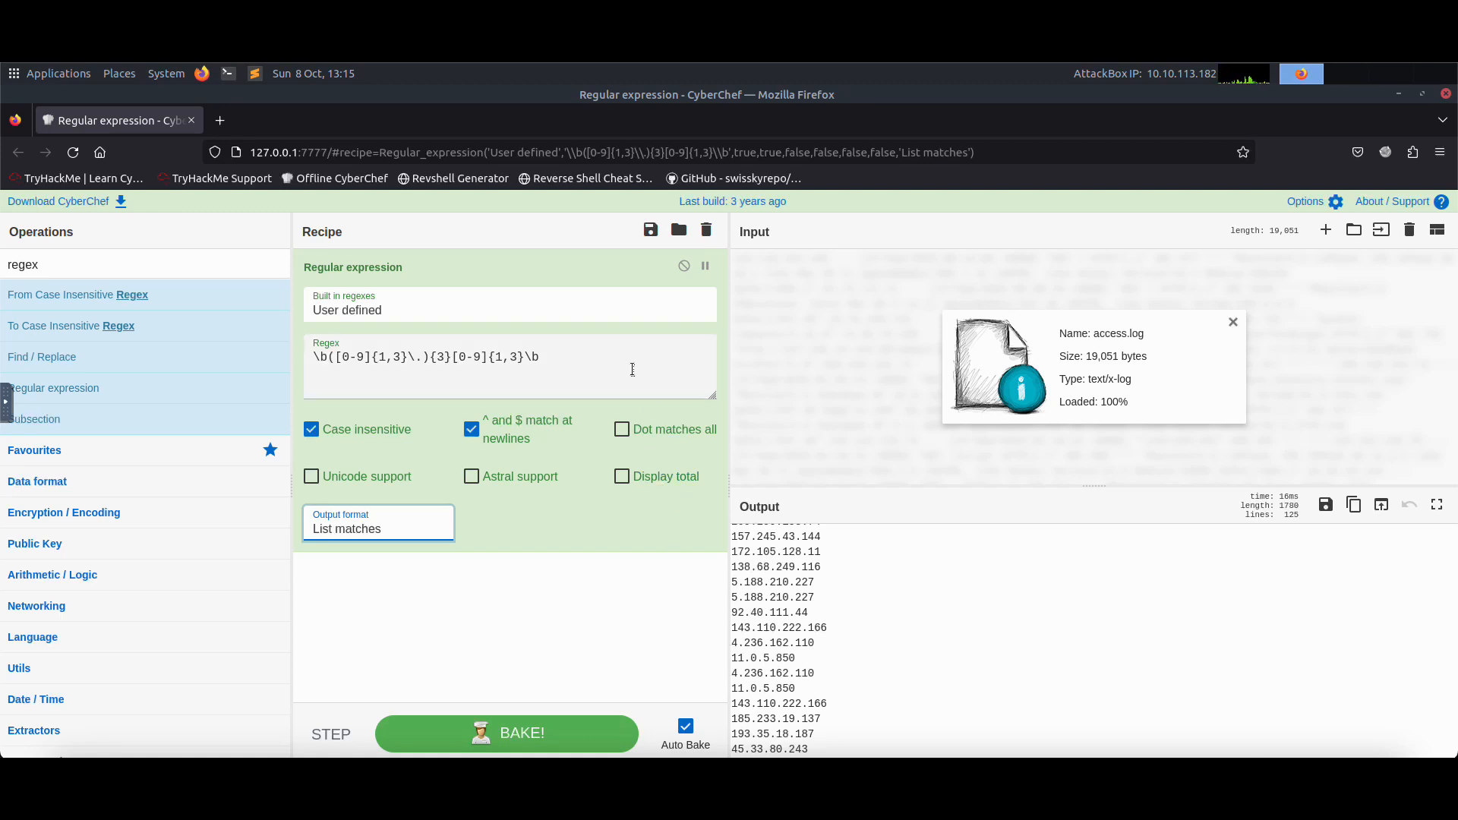
Clear the user-defined pattern and choose the built-in IPv4 address regex instead
drag(589, 363, 303, 359)
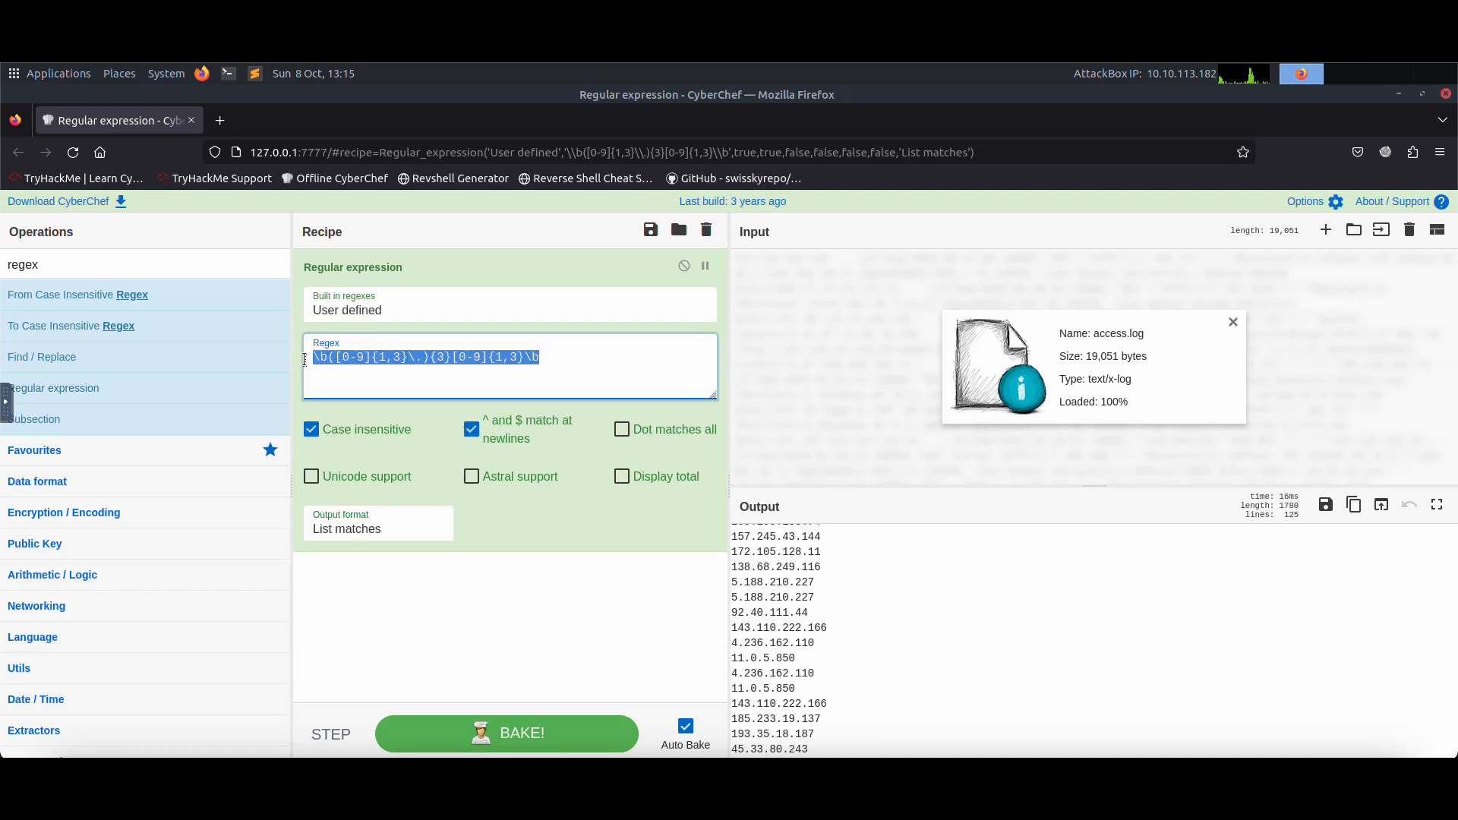
key(BackSpace)
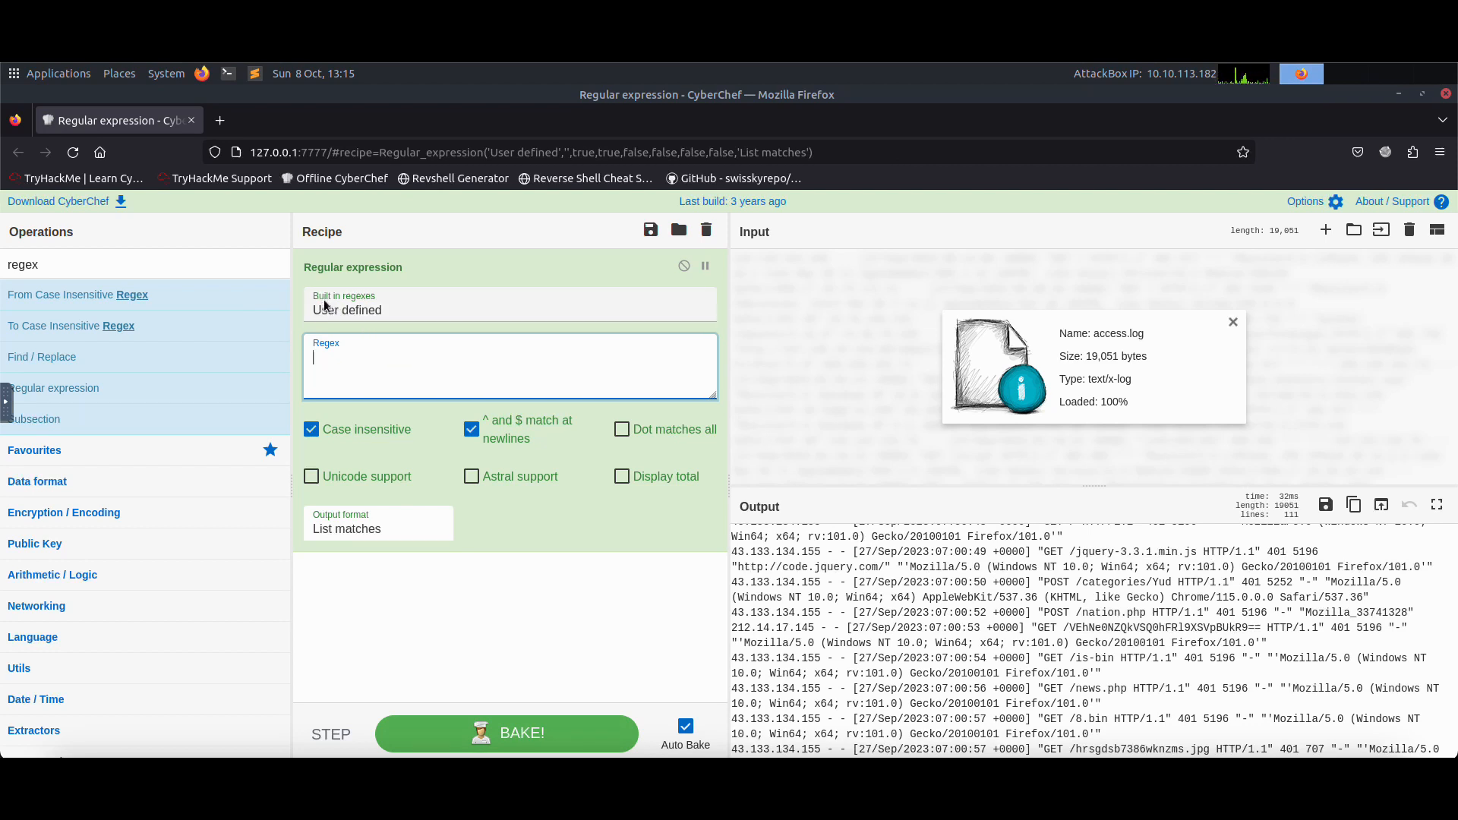
click(400, 306)
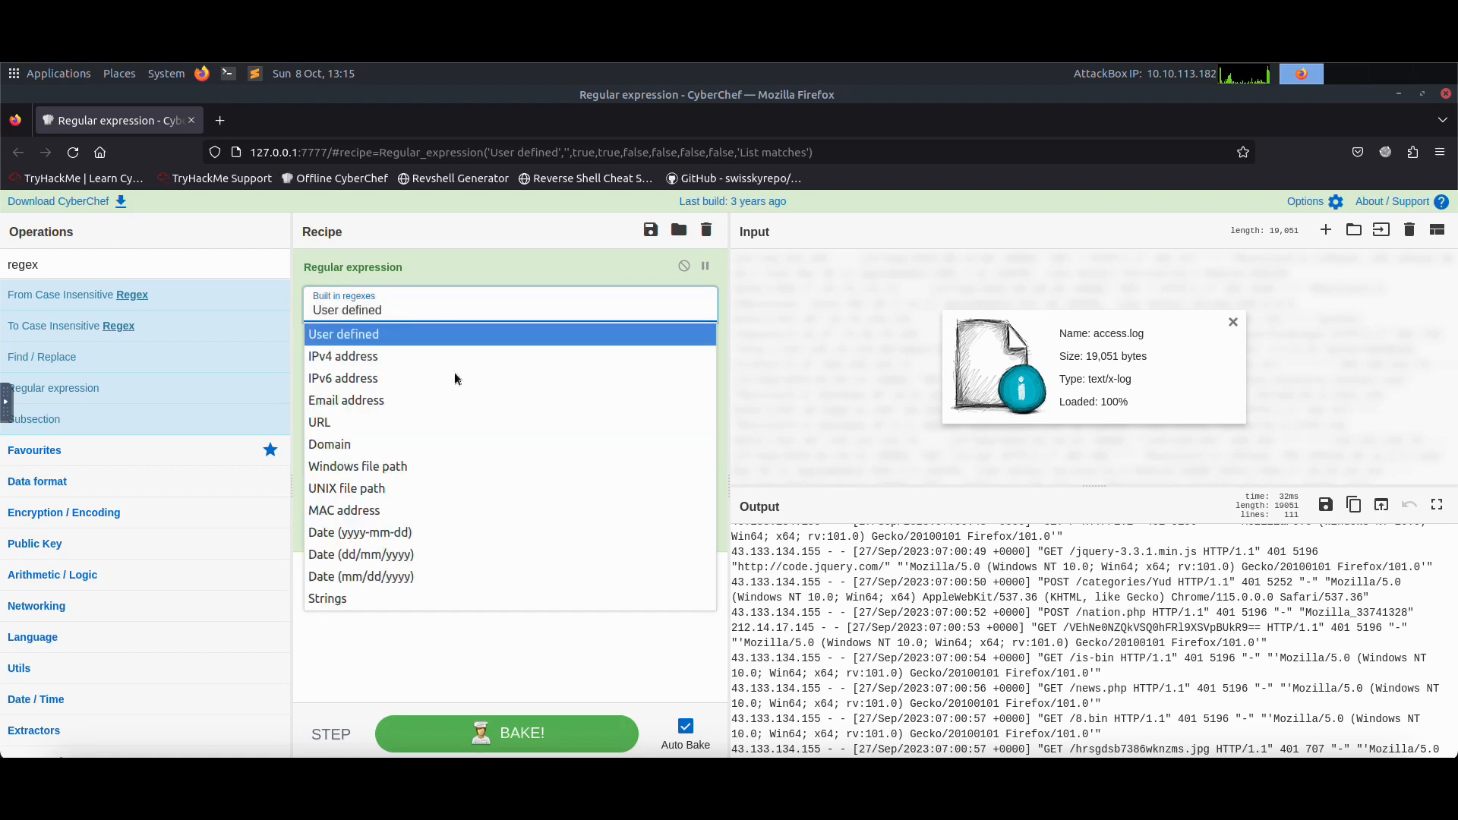
click(412, 358)
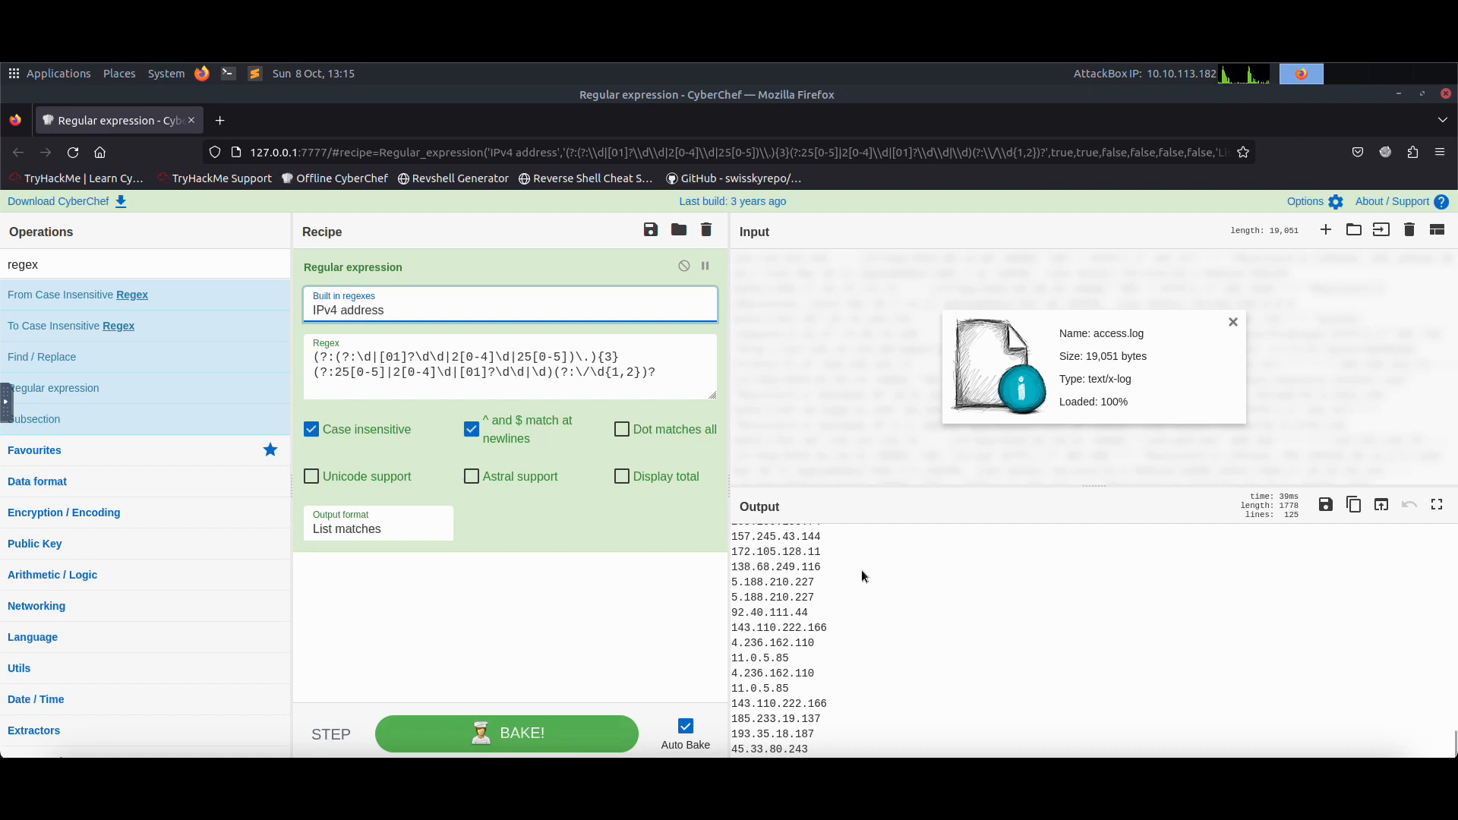
click(666, 372)
key(ctrl+a)
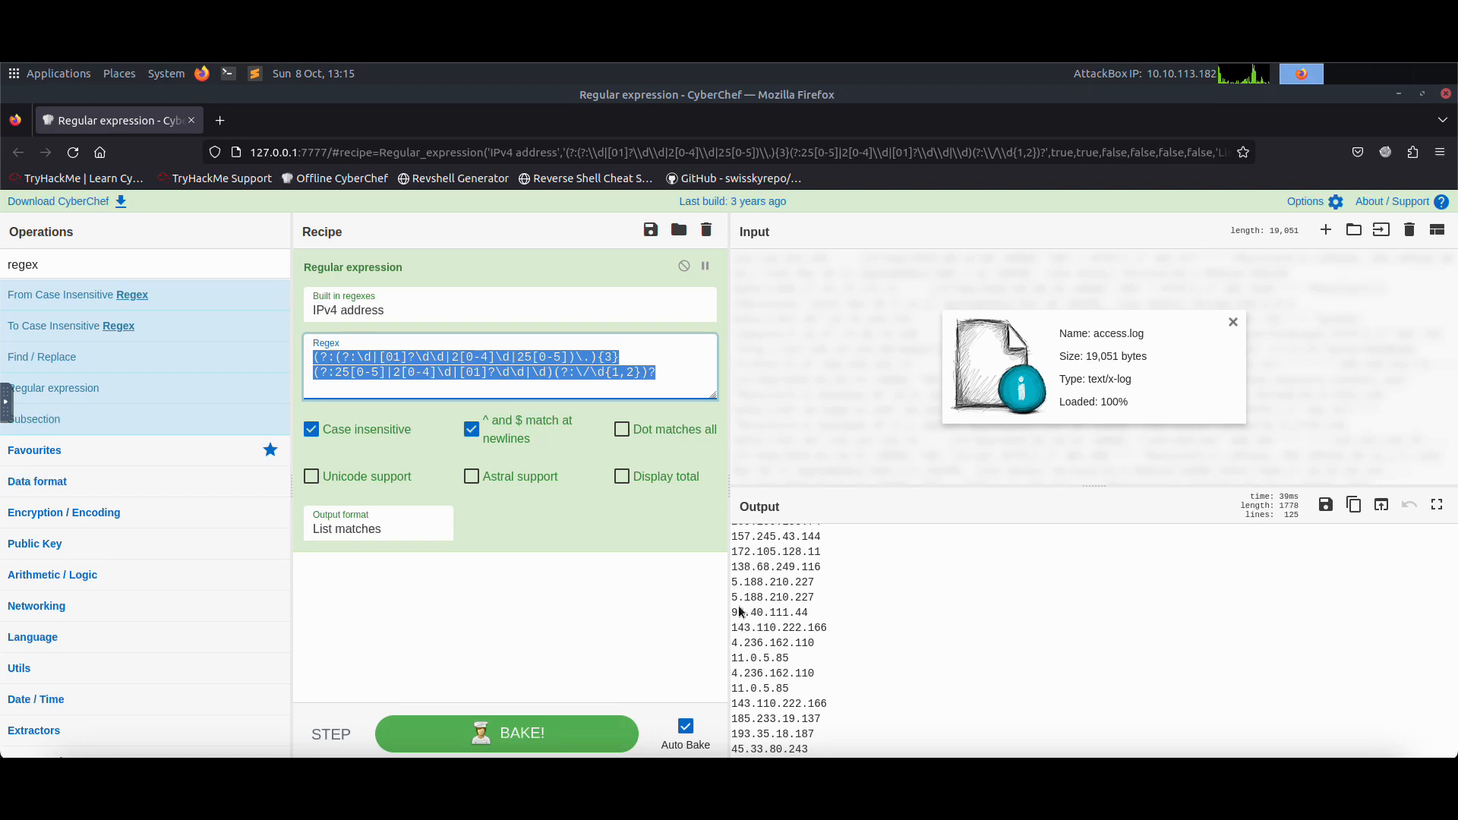
click(934, 624)
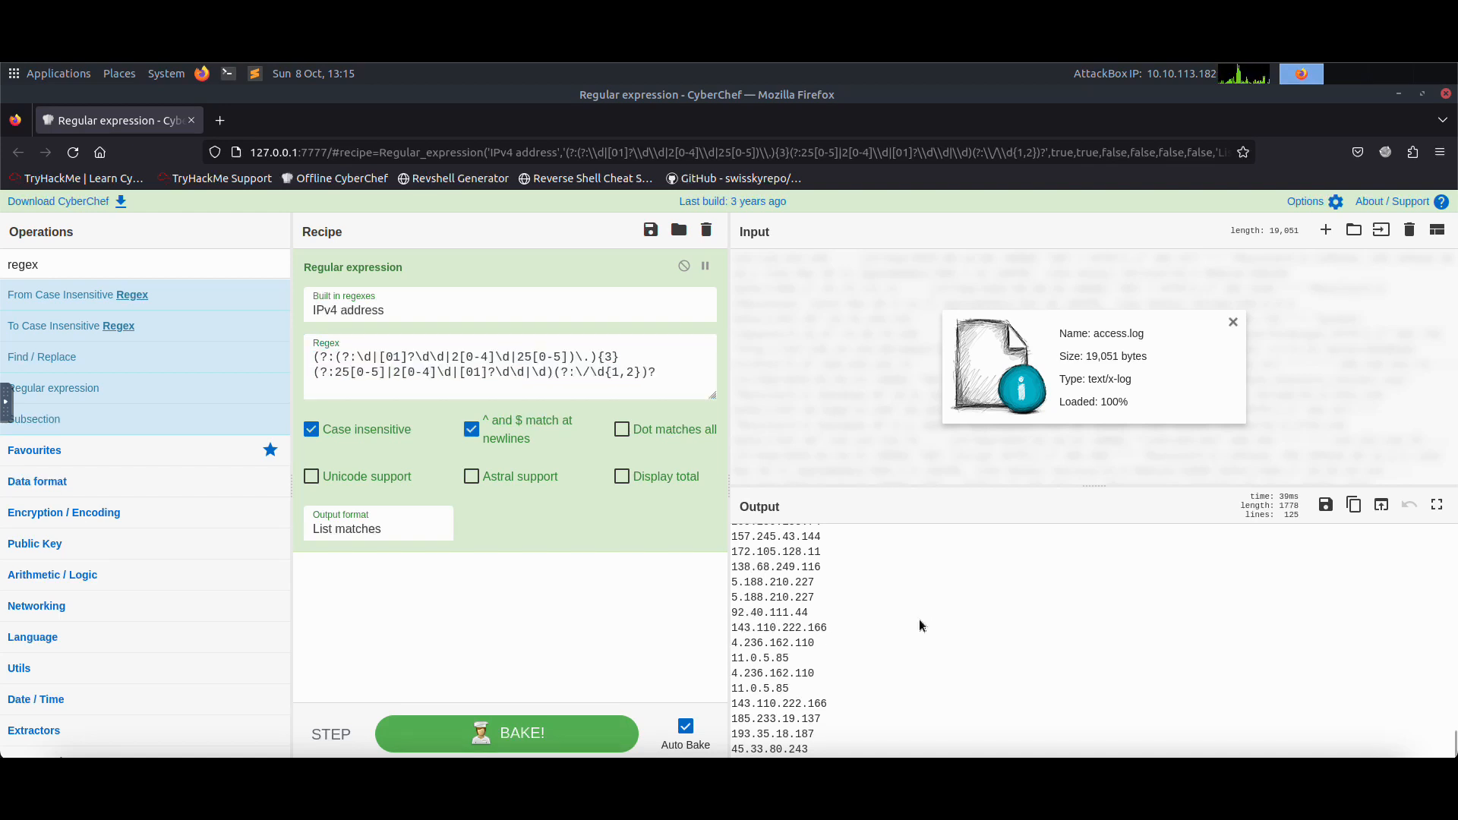
click(540, 319)
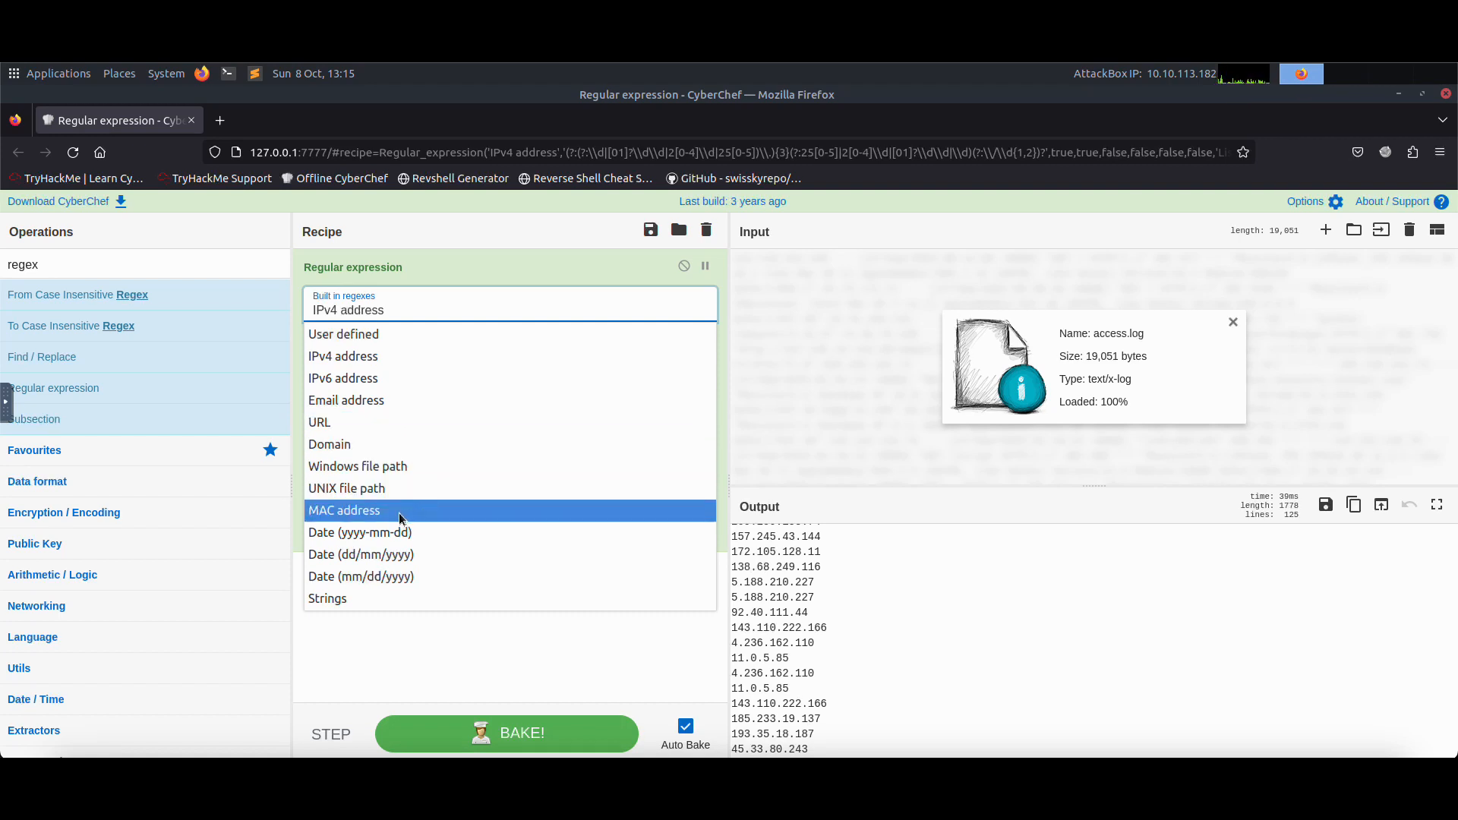
click(526, 657)
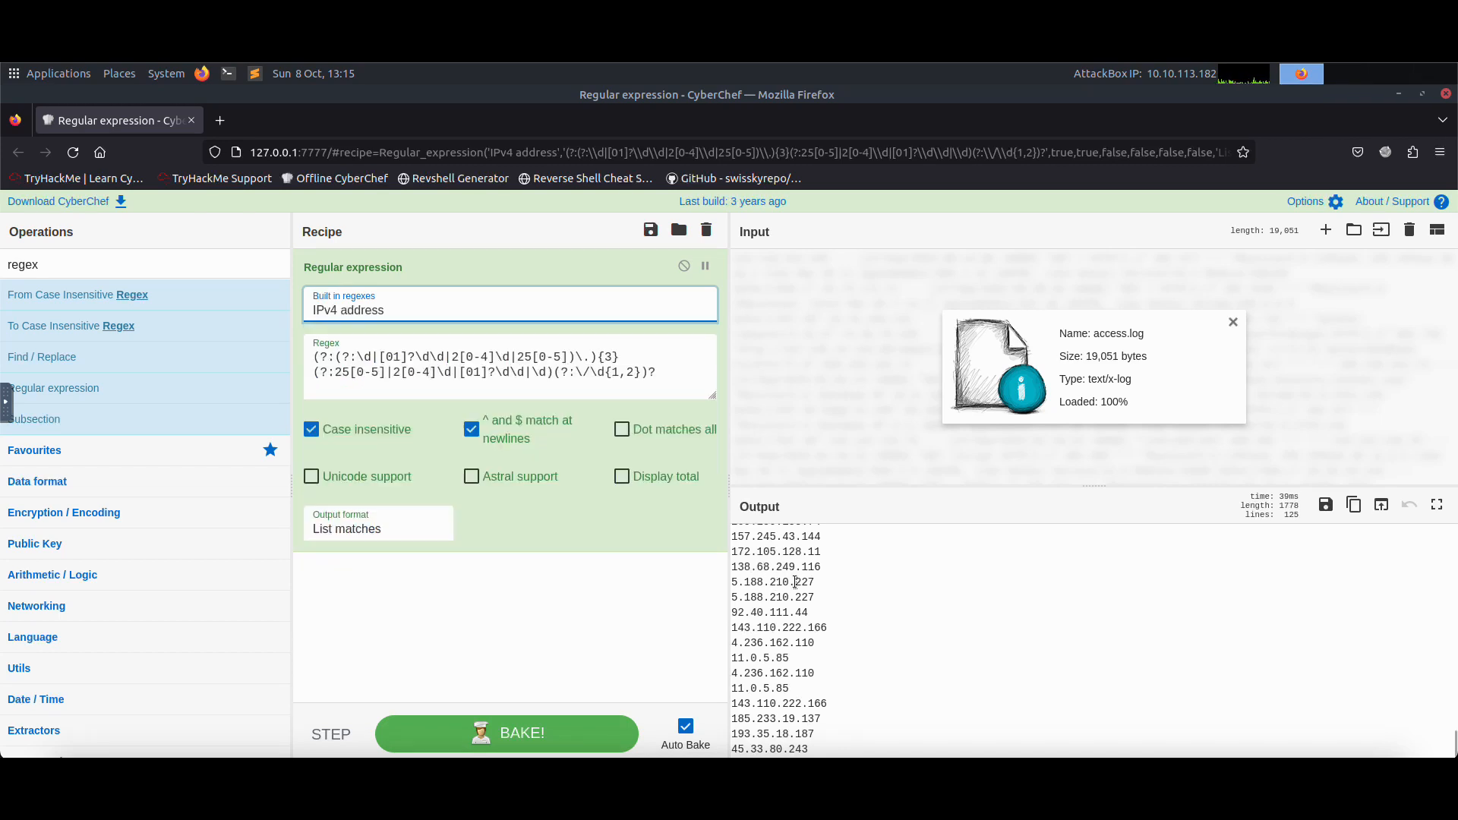
click(914, 617)
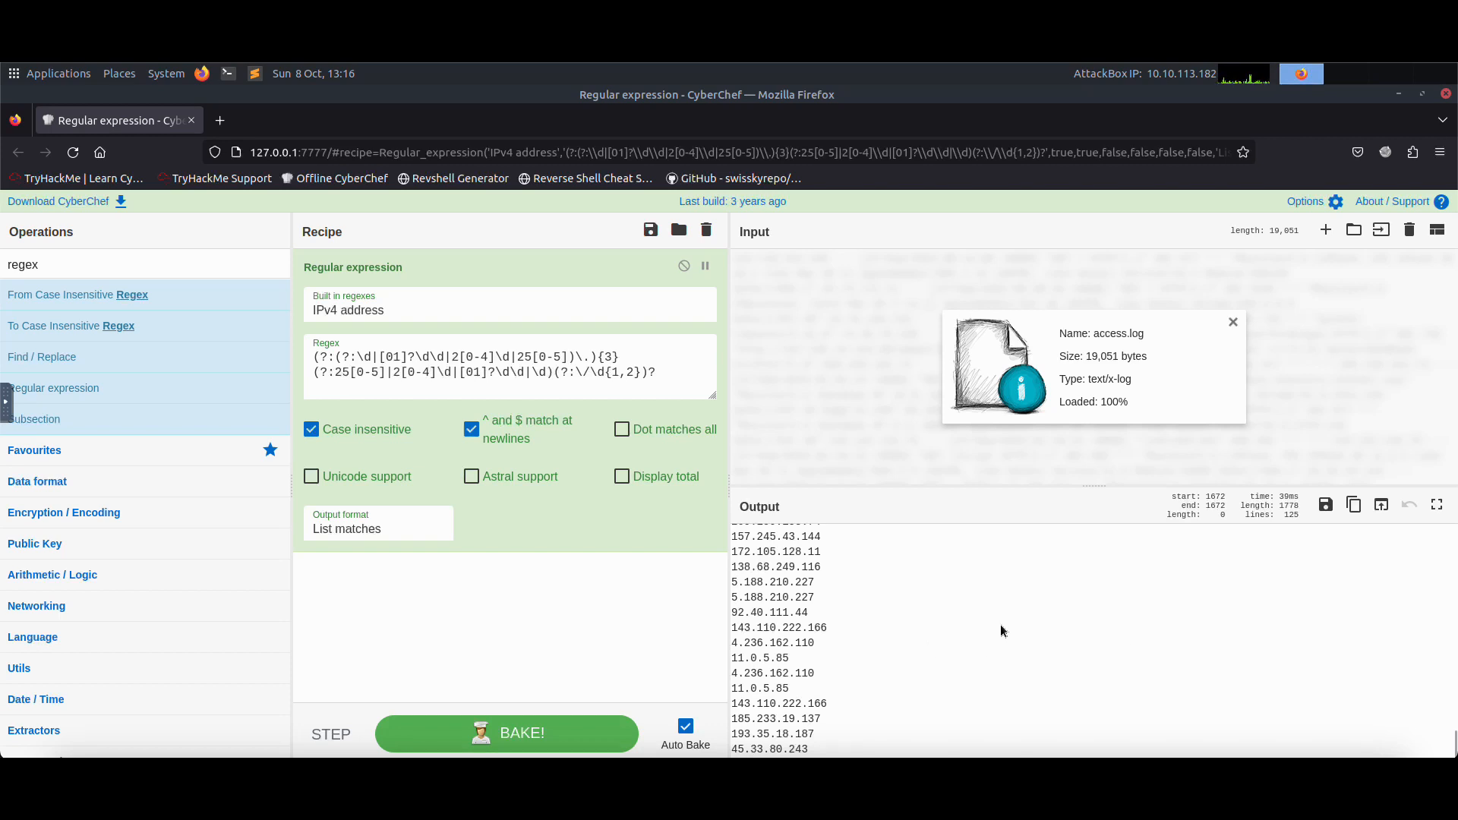
Find and select the IP address beginning with 212 in the output list
scroll(867, 645, up, 10)
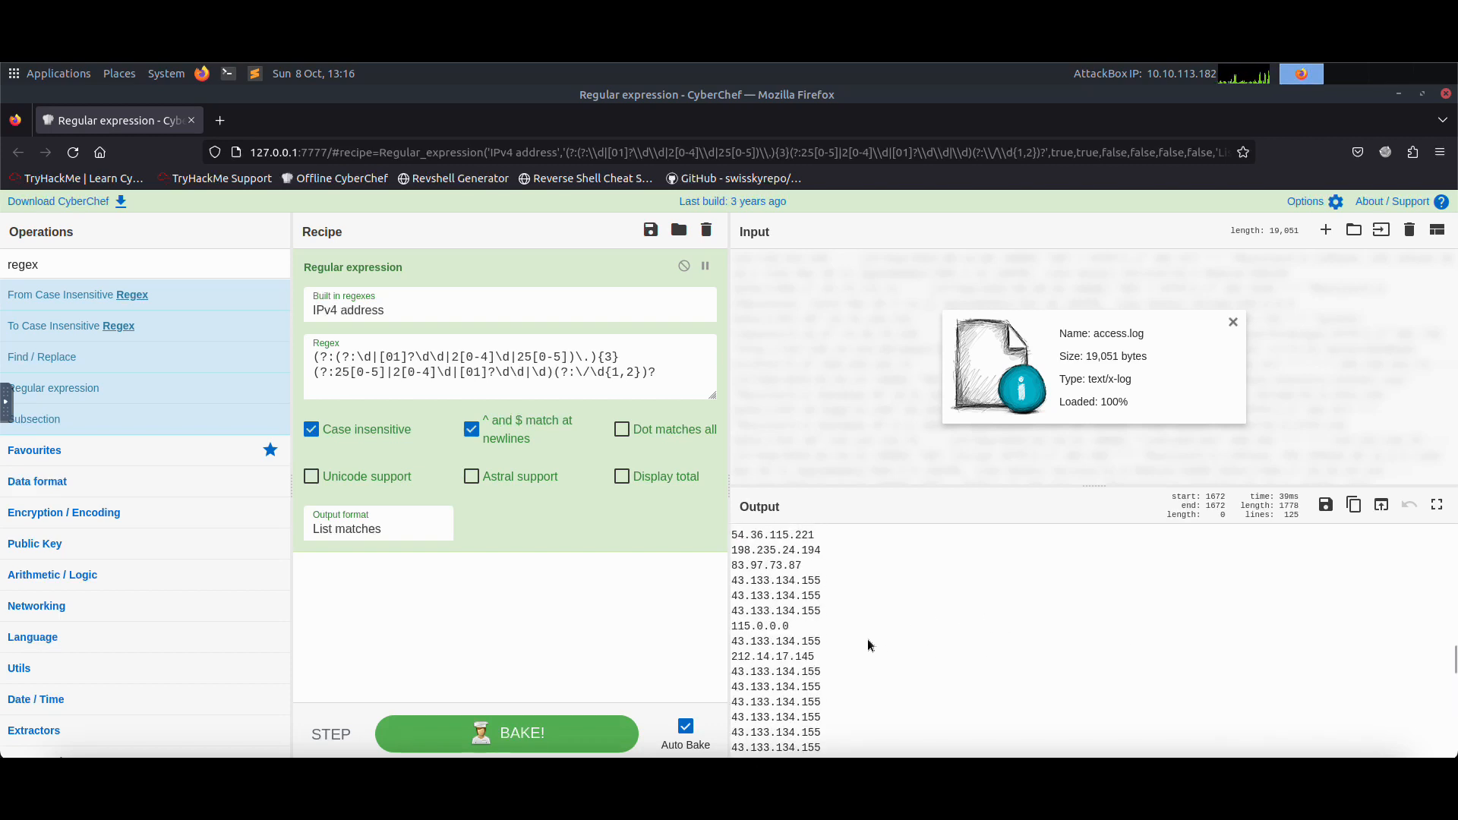
drag(816, 657, 727, 659)
click(841, 653)
drag(816, 659, 729, 657)
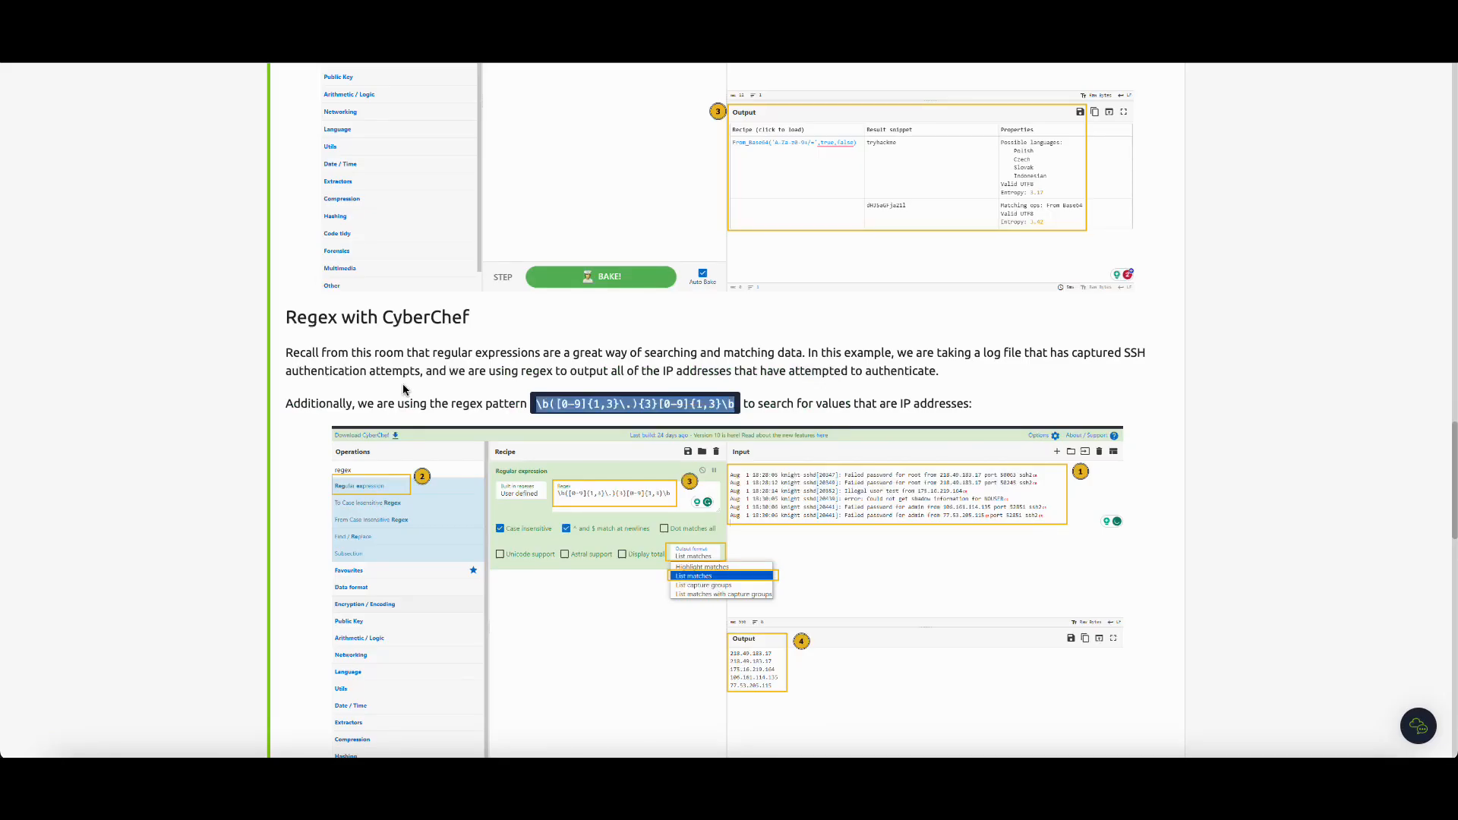
Read the TryHackMe question about the base64-encoded request in the same log file, and return to CyberChef
scroll(405, 383, down, 5)
scroll(407, 380, down, 10)
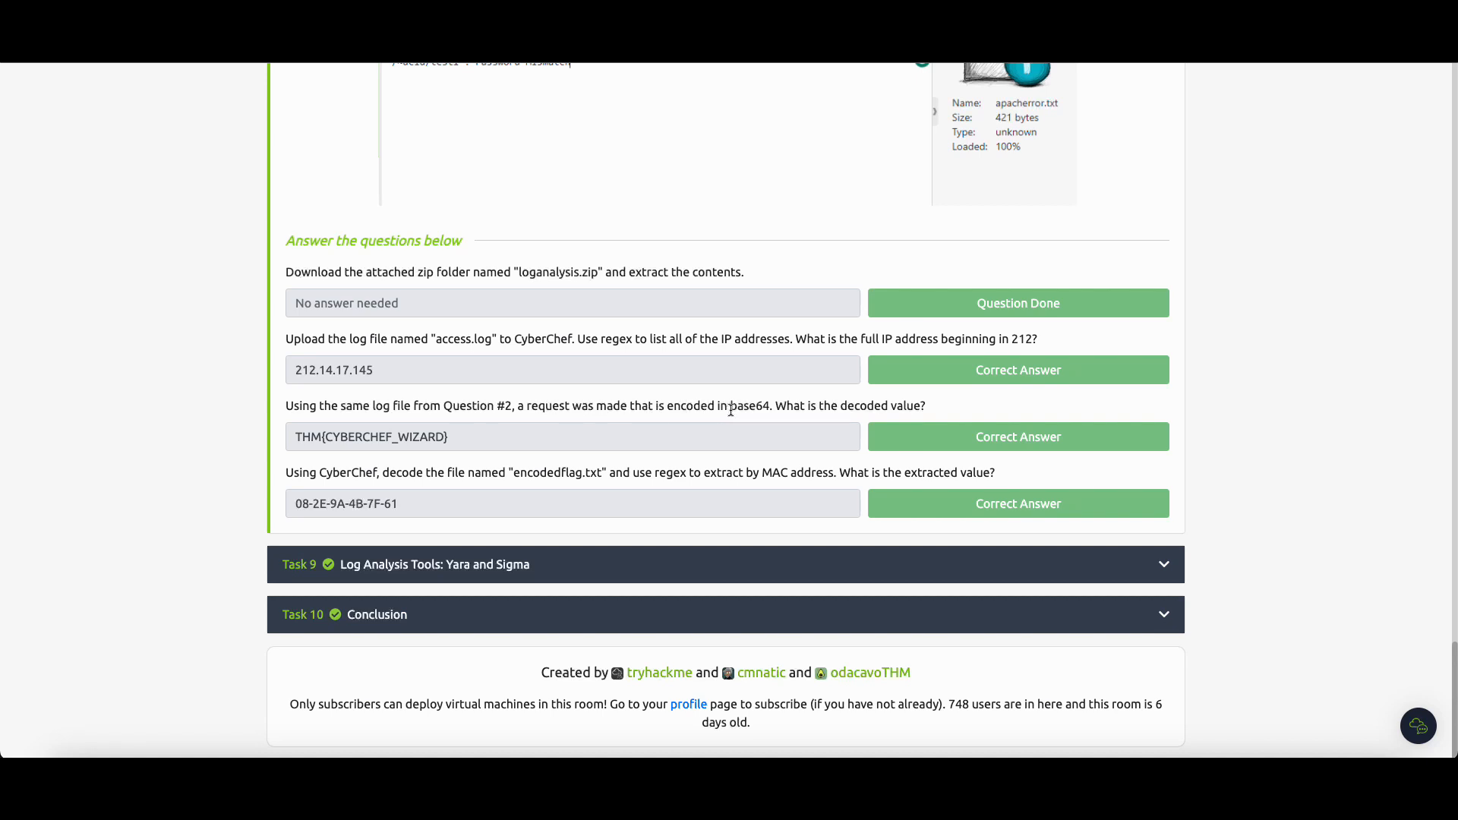
drag(729, 408, 782, 410)
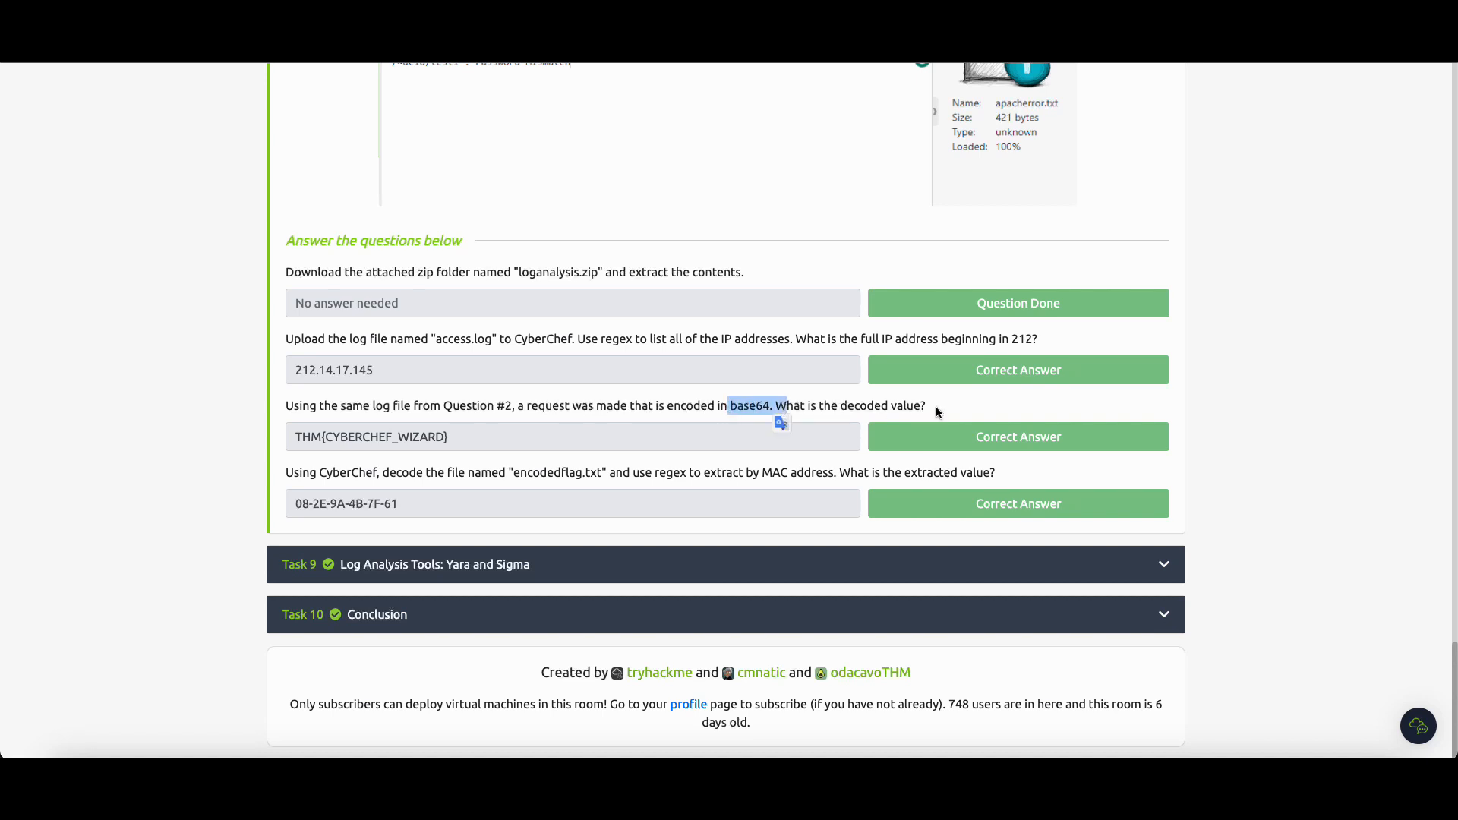
click(319, 38)
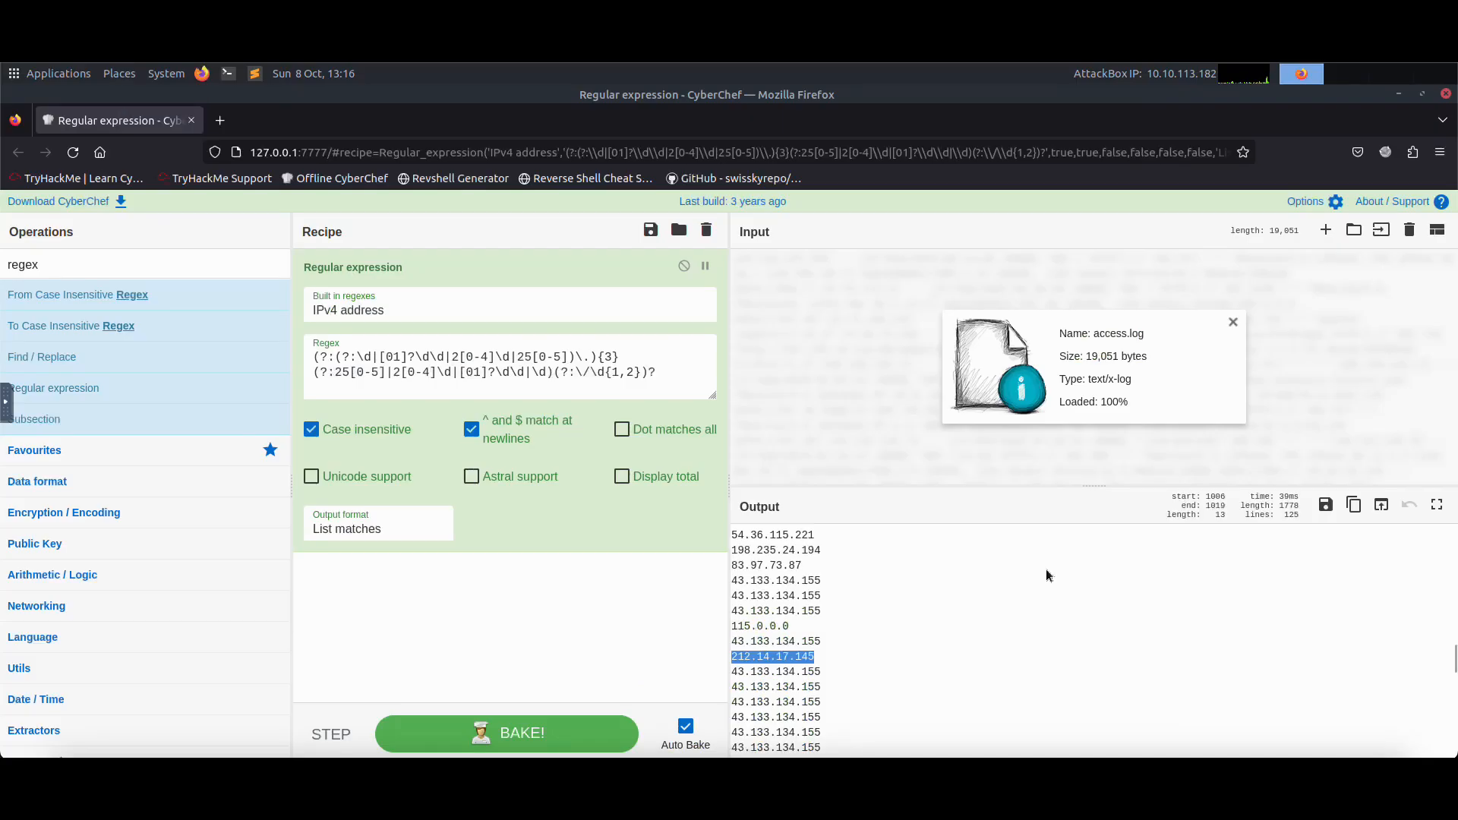
Open access.log from root's home folder in the text editor and decline reloading the file from disk
click(1399, 95)
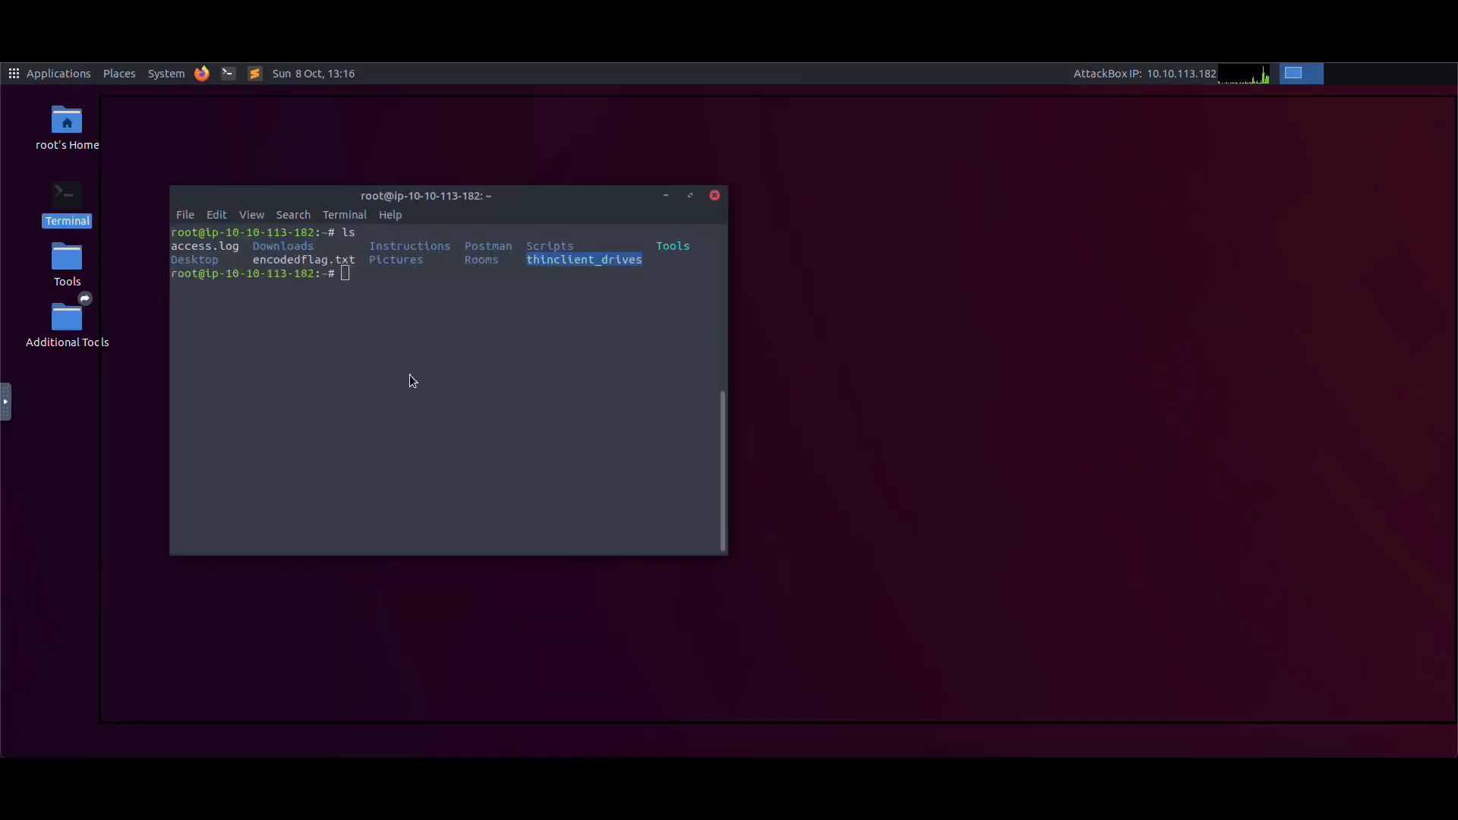
double_click(76, 144)
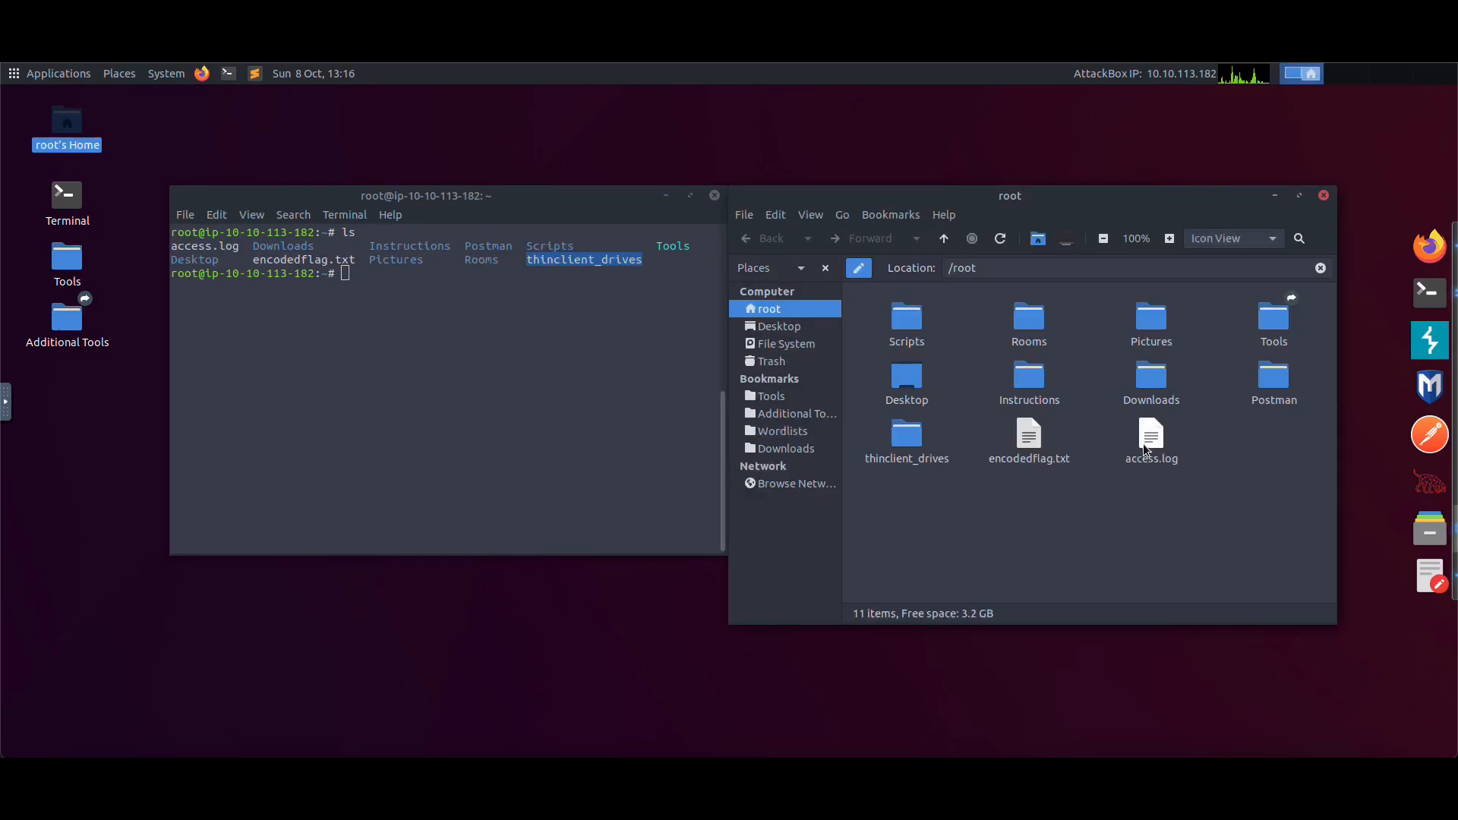
double_click(1147, 444)
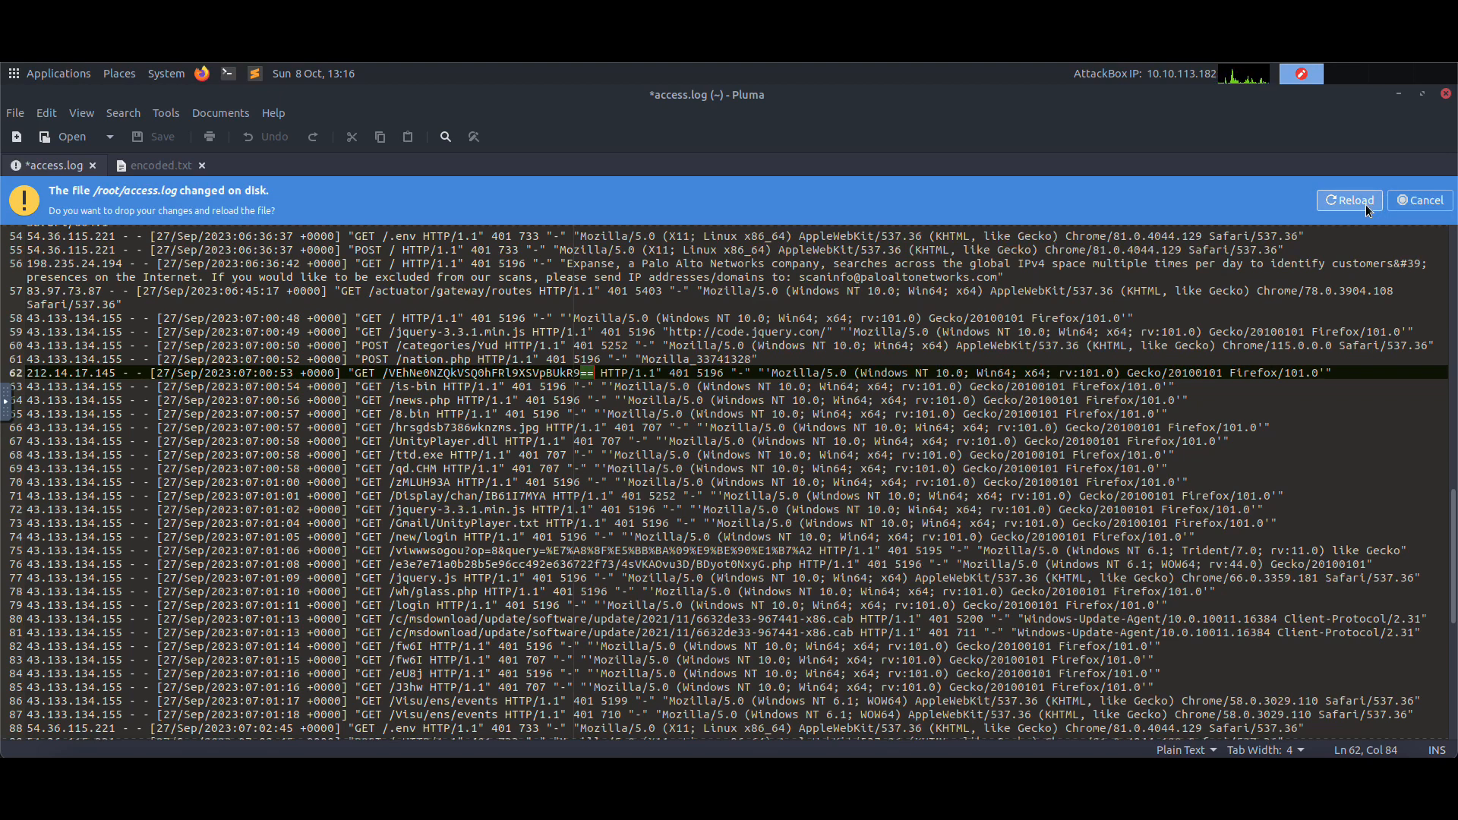
click(1404, 200)
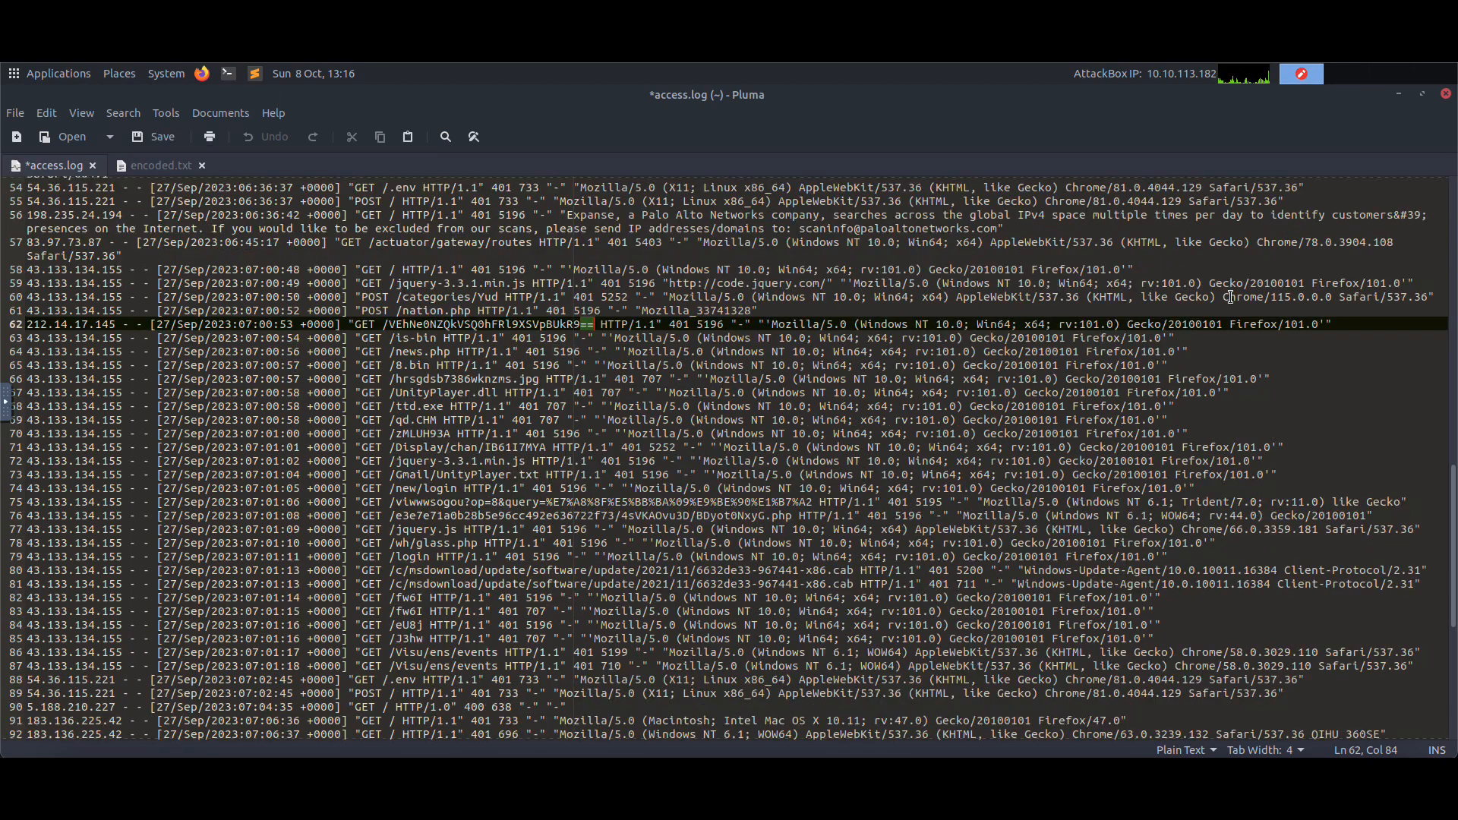
Search access.log for "==" to locate the base64-encoded request
click(745, 417)
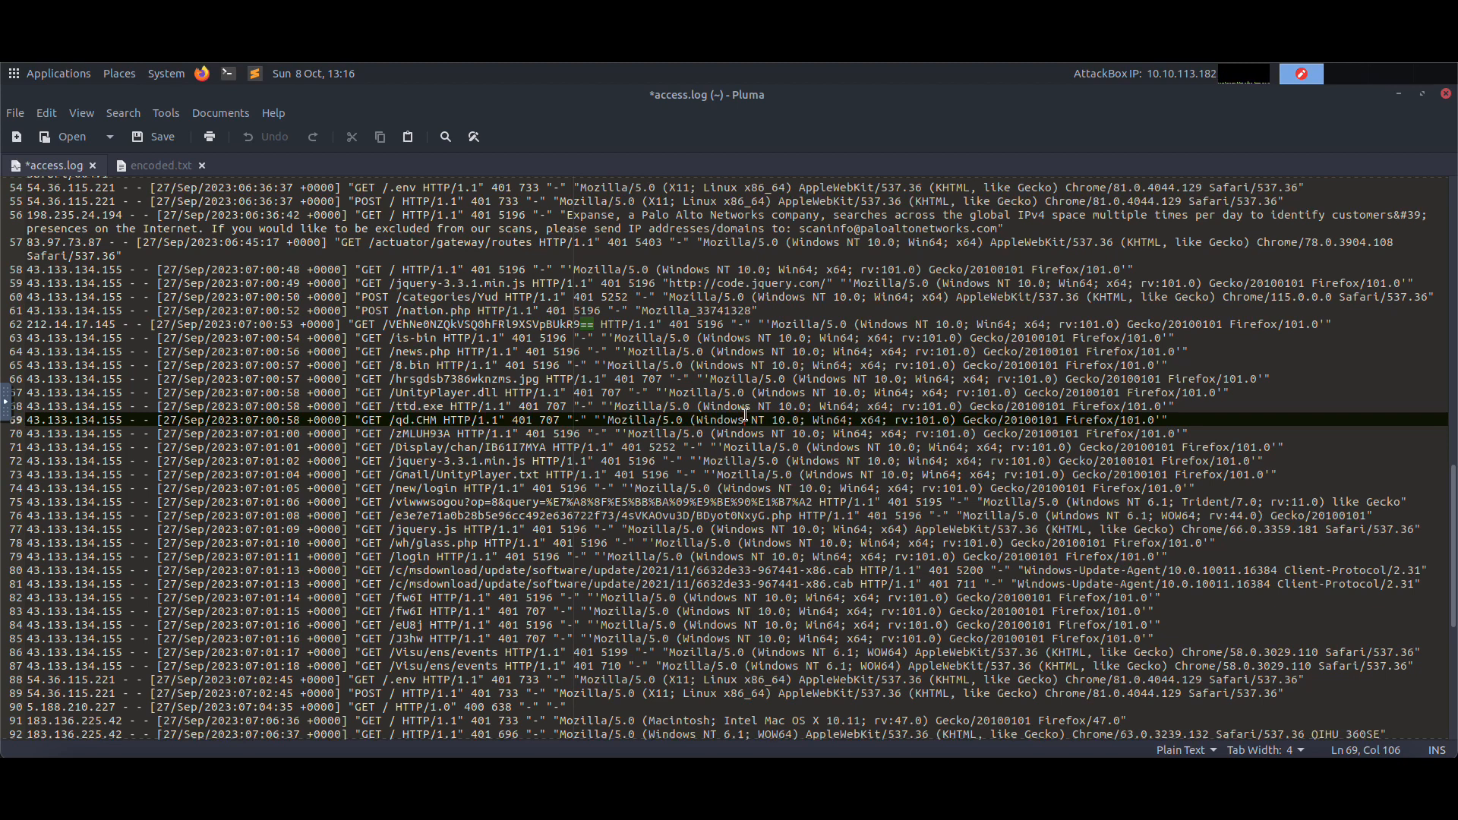
key(ctrl+f)
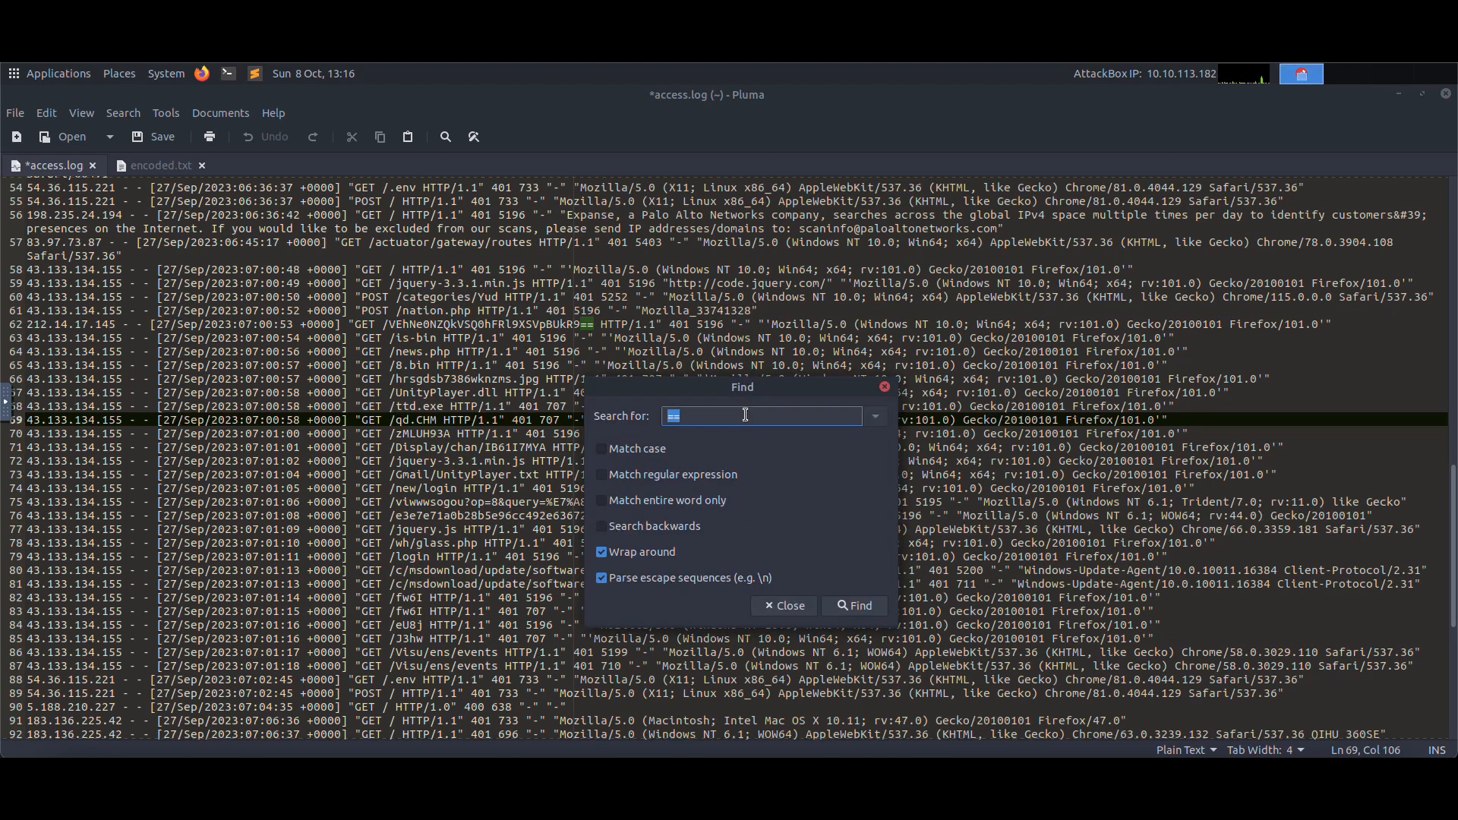
text(==)
click(854, 607)
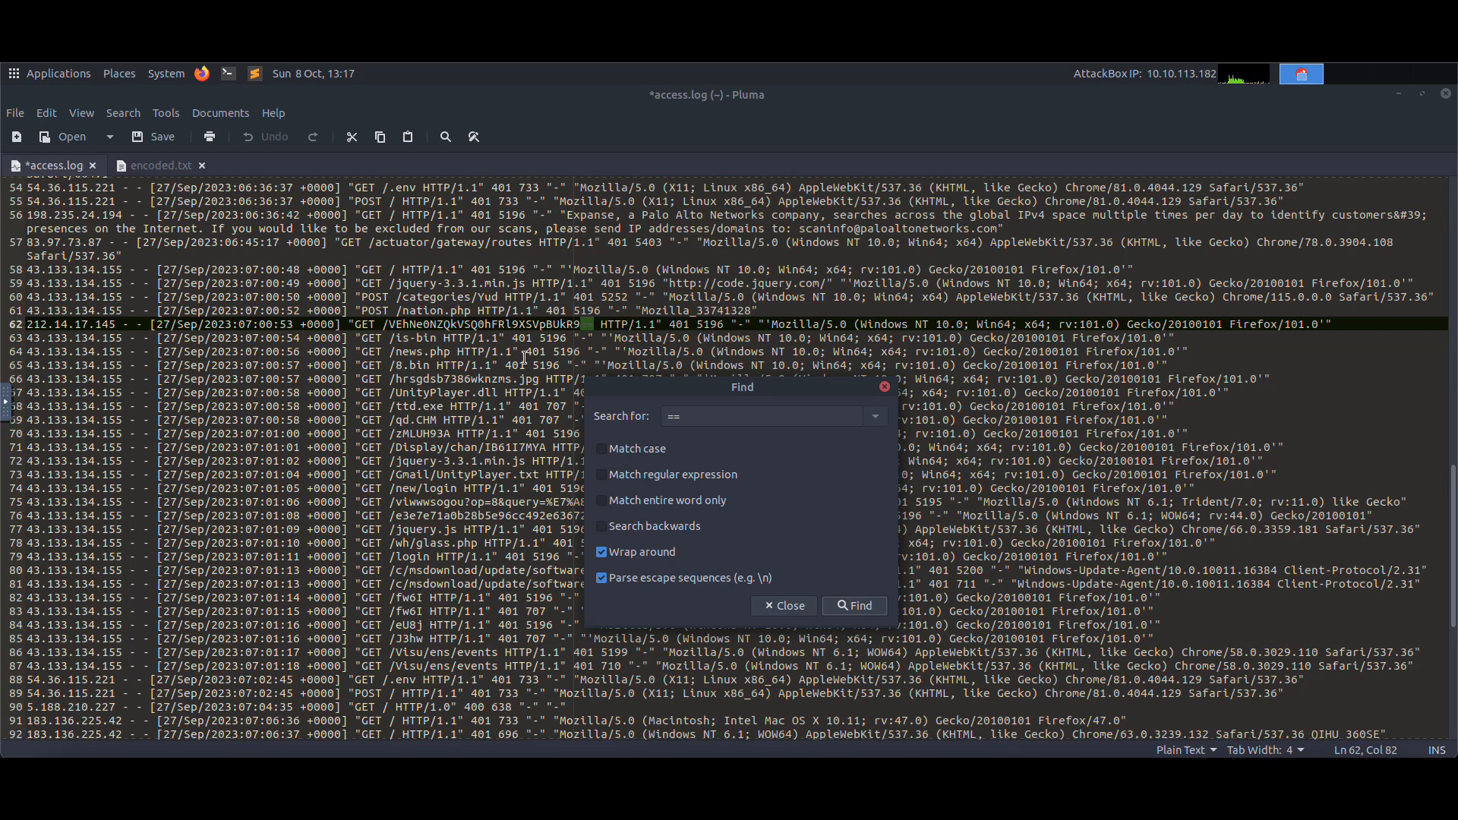
click(601, 328)
drag(600, 327, 602, 326)
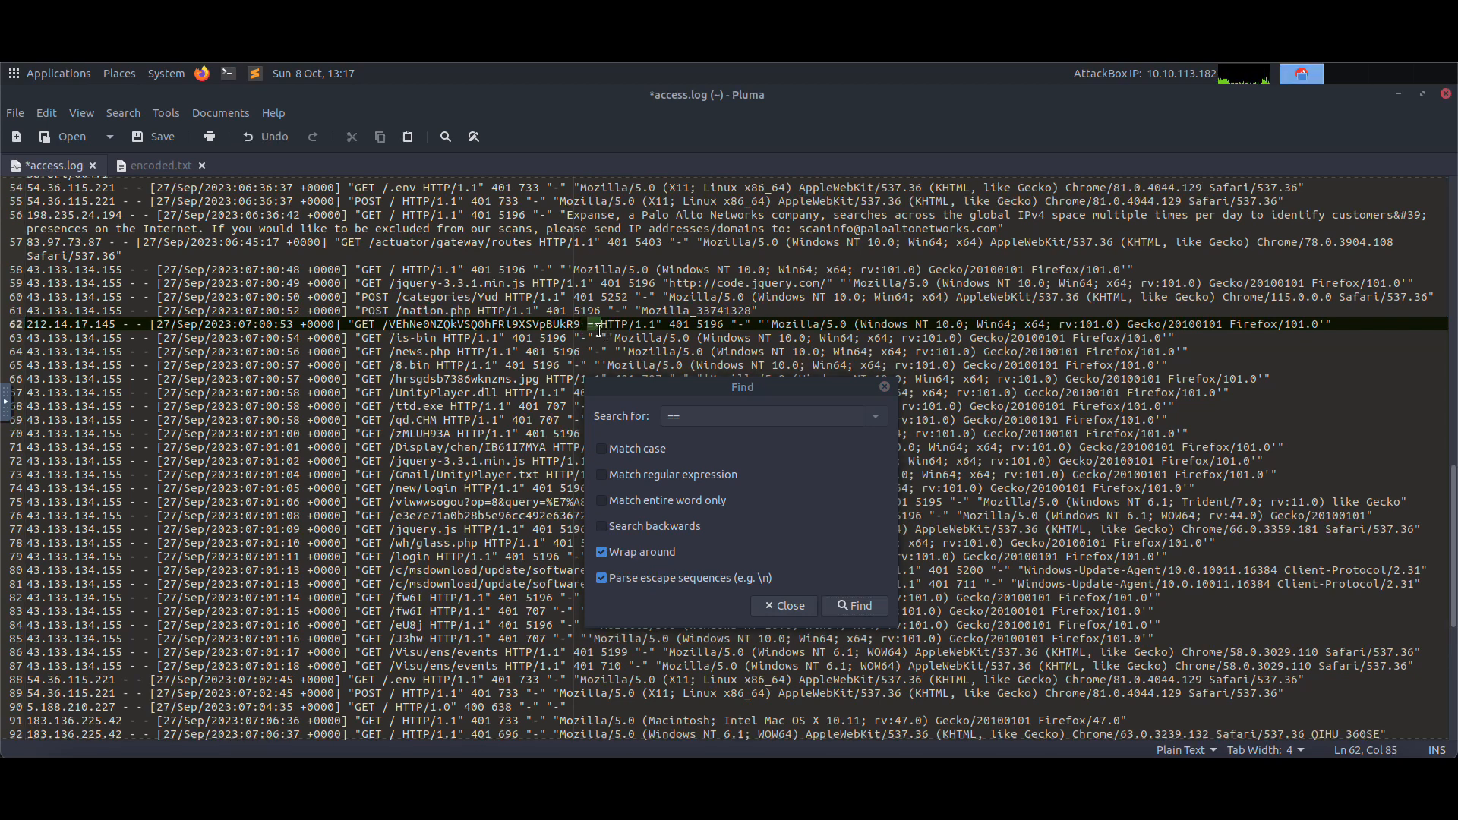
key(ctrl+z)
Copy the base64 string, including the trailing "==", from the GET request by 212.14.17.145 on line 62
drag(598, 326, 389, 327)
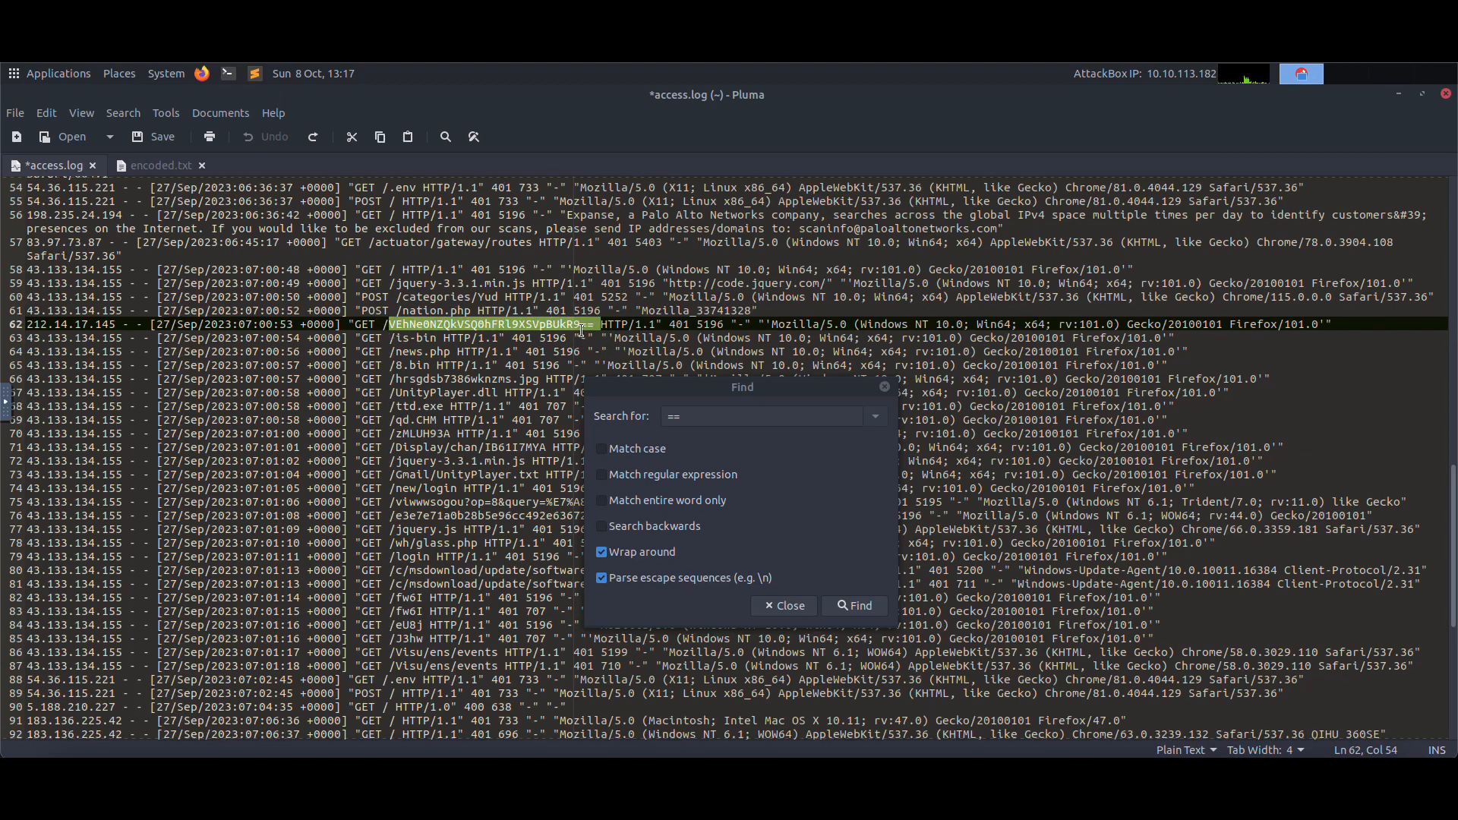
drag(356, 327, 594, 324)
click(380, 325)
click(688, 421)
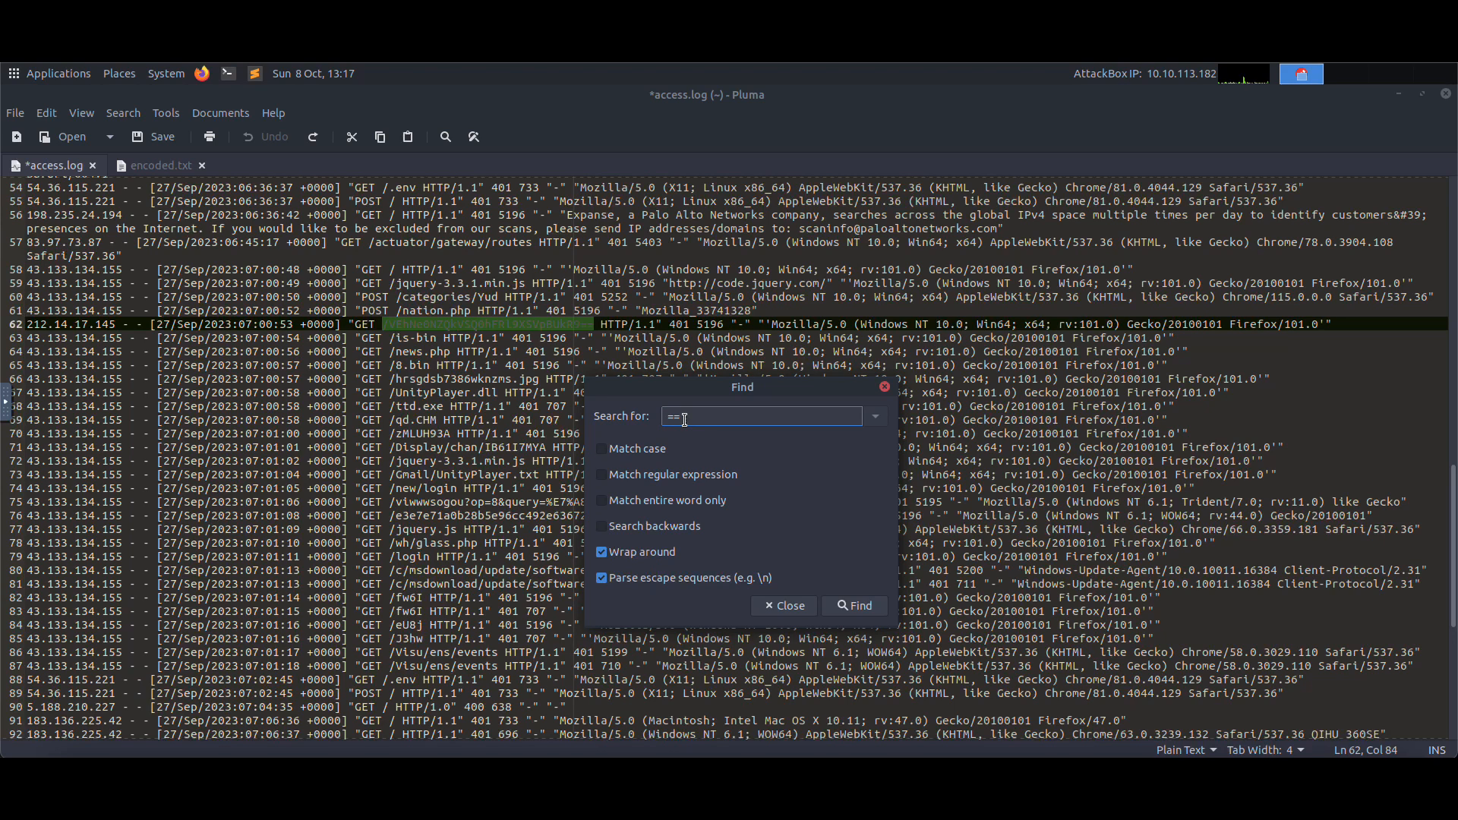
click(596, 324)
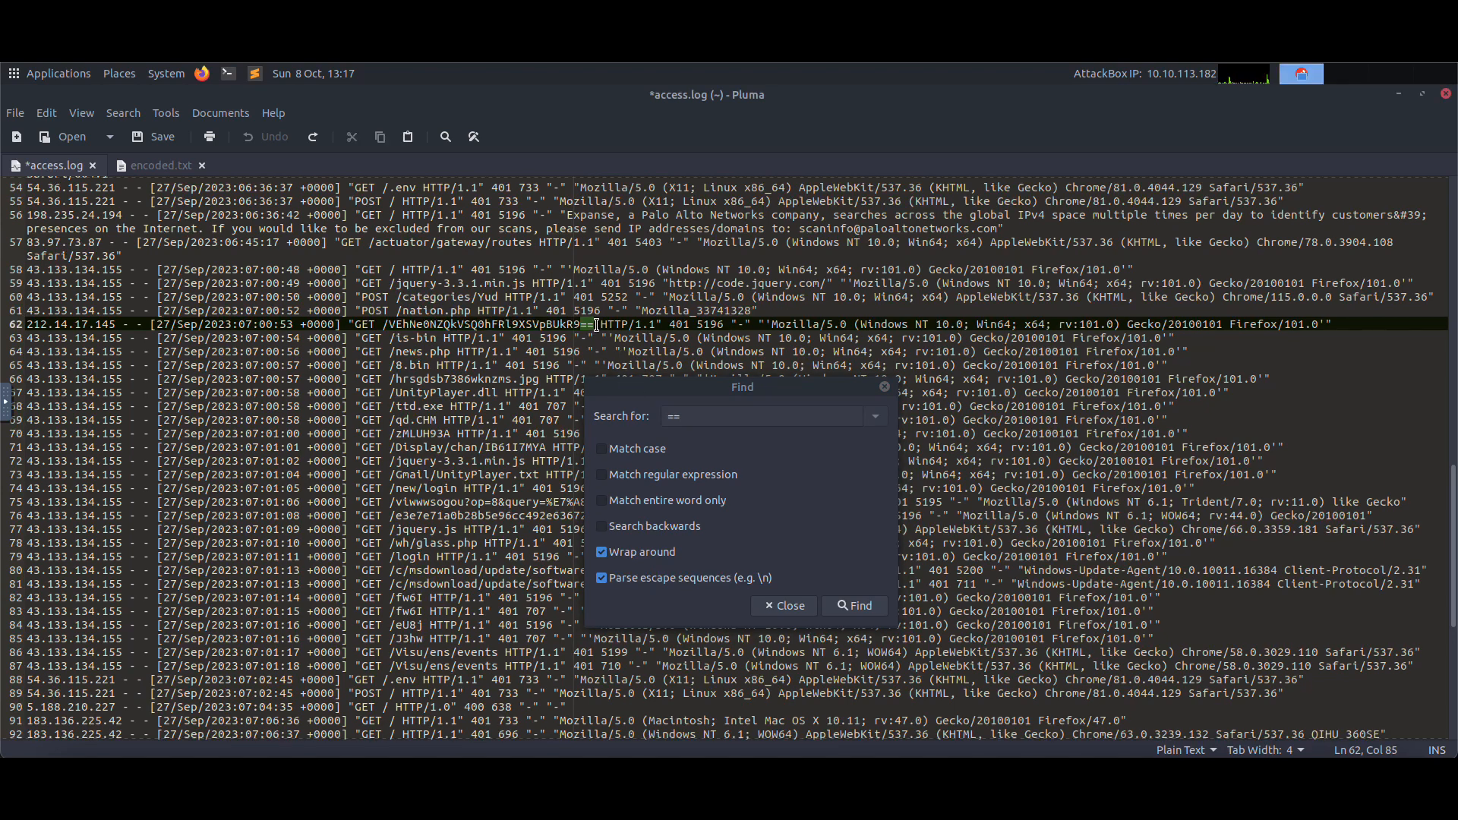
drag(595, 324, 391, 324)
right_click(405, 327)
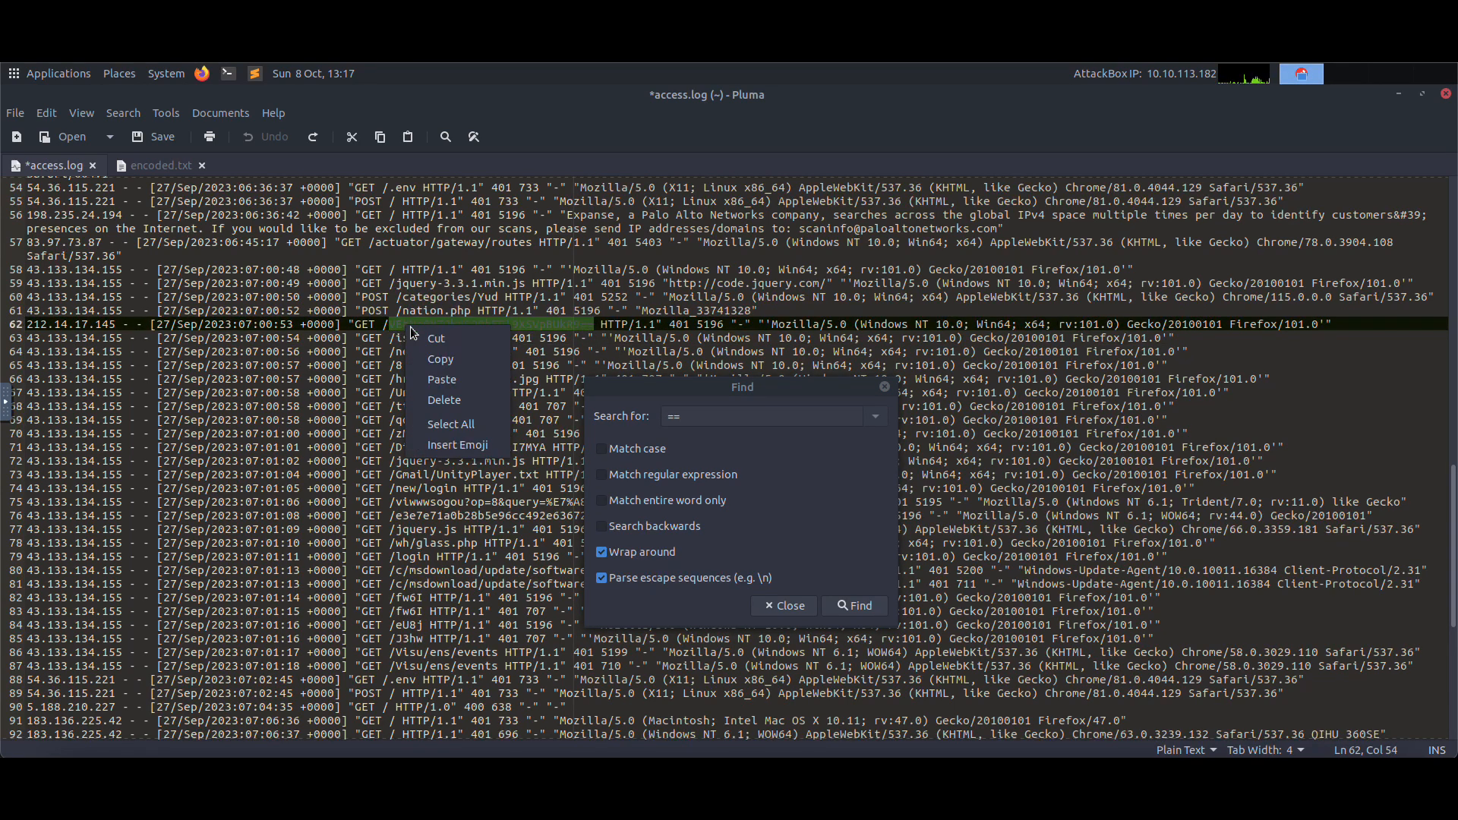
click(451, 359)
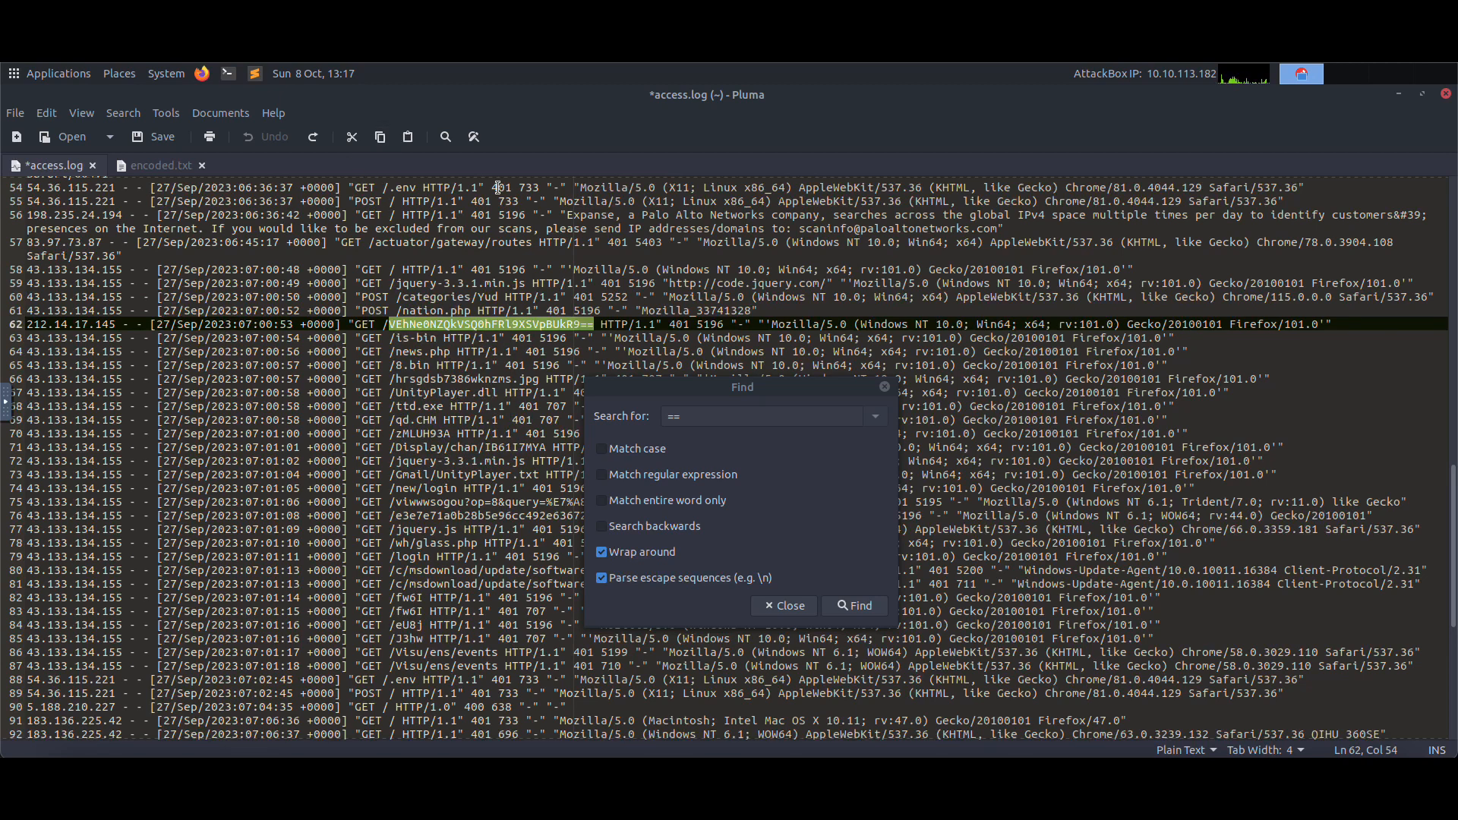
Switch back to CyberChef in Firefox and clear both the loaded access.log input and the recipe
click(1399, 93)
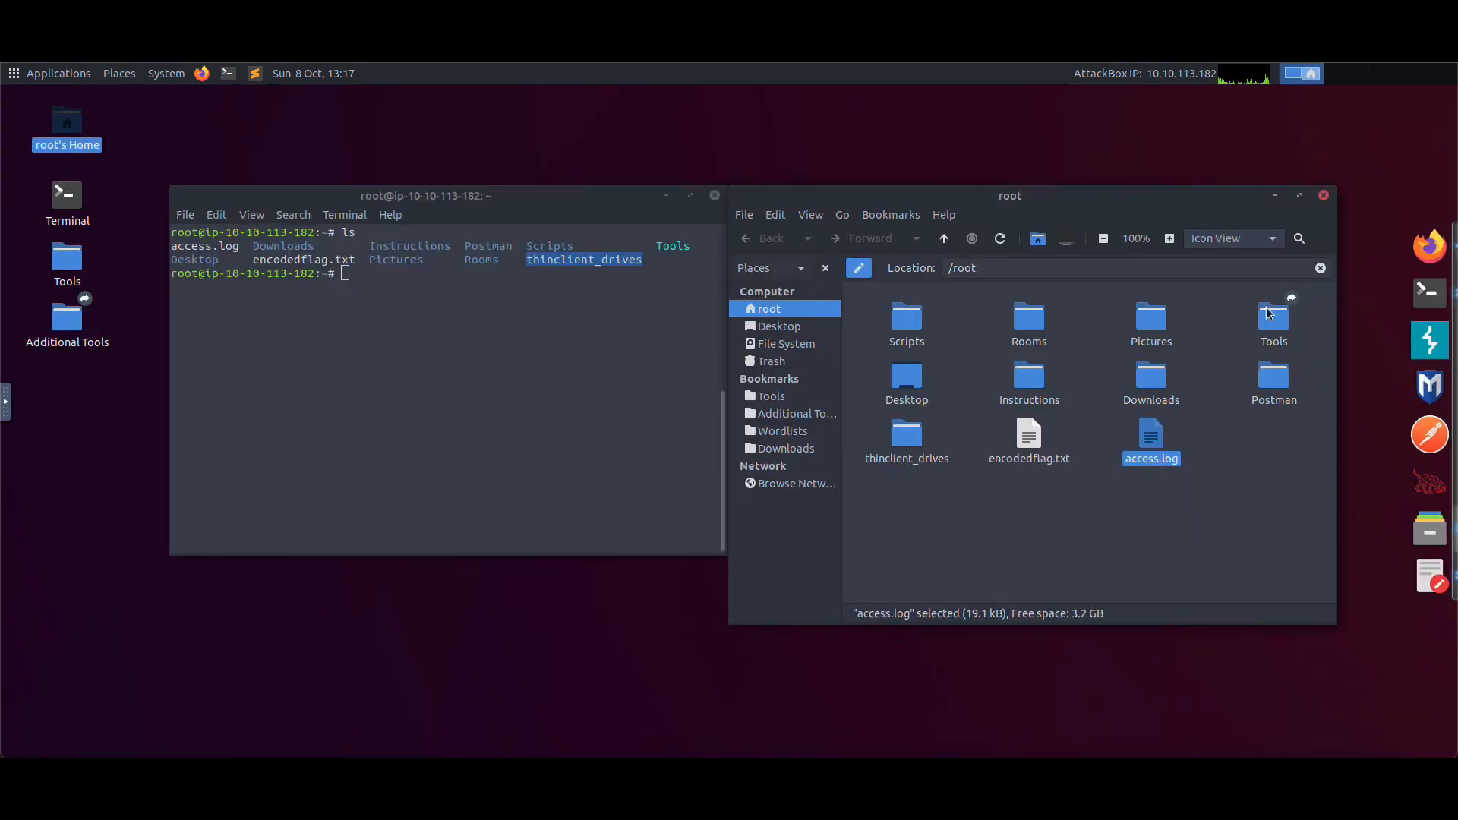
click(1435, 247)
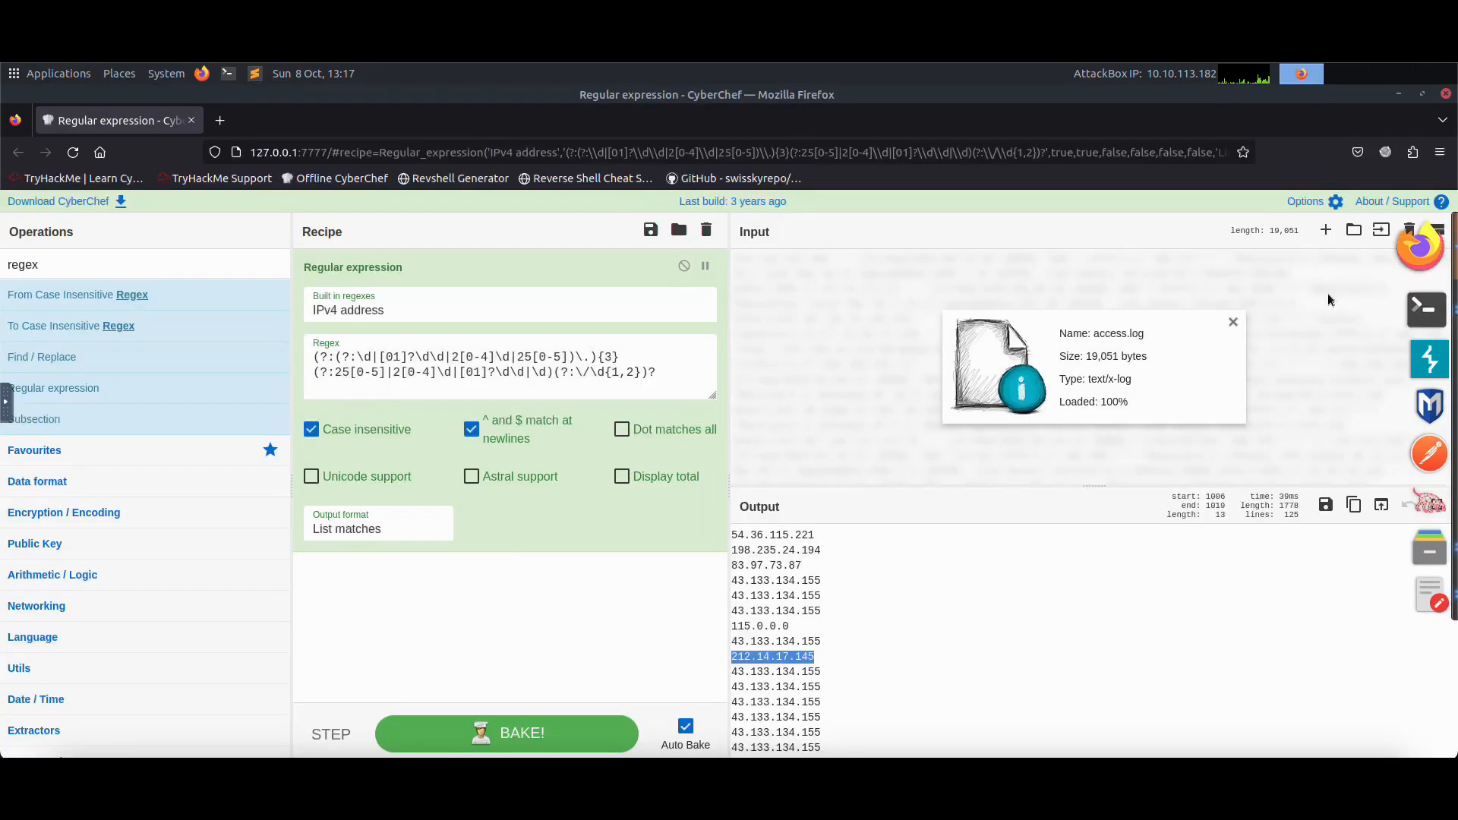
click(1234, 323)
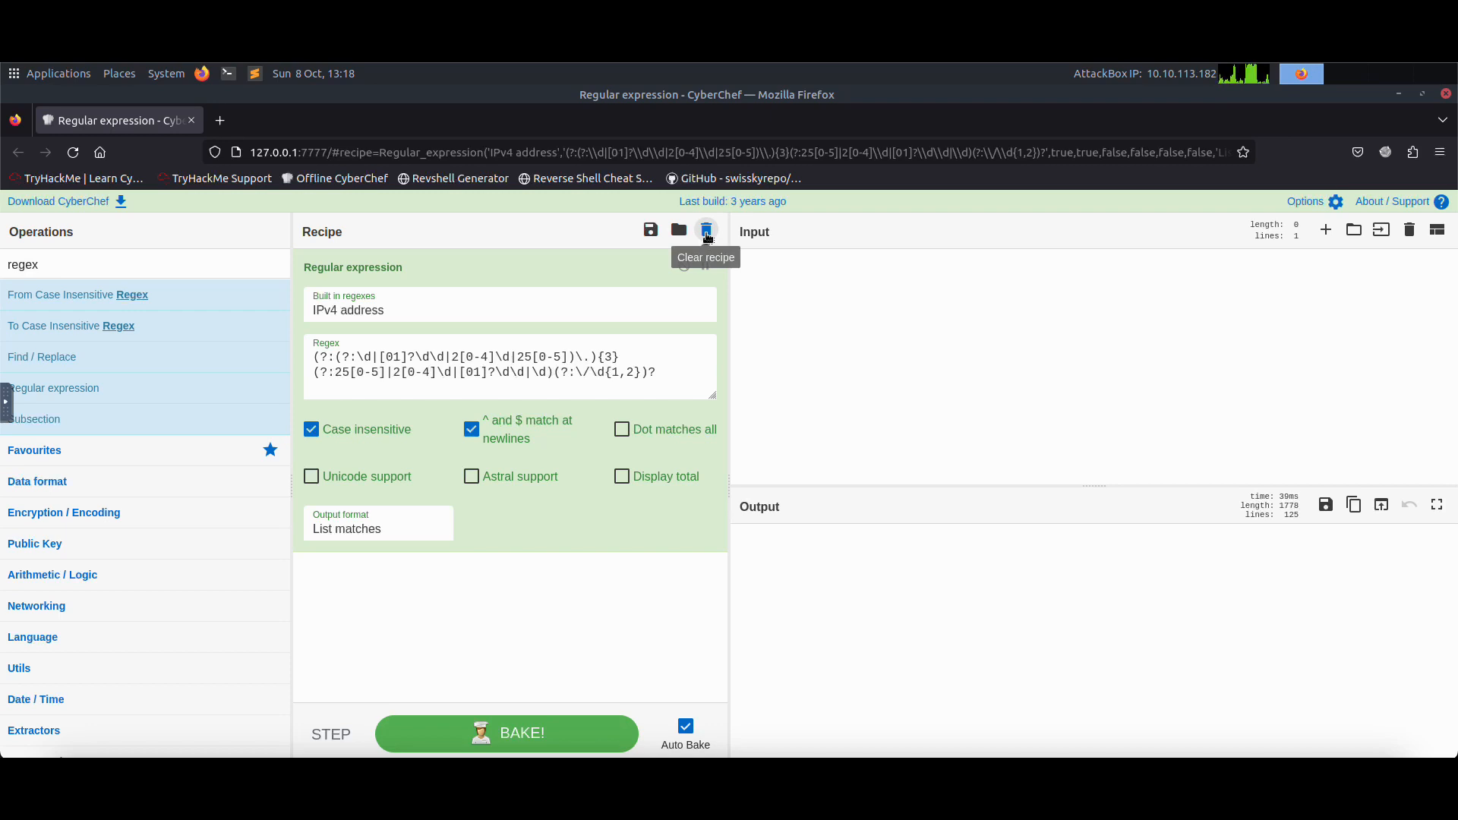
click(707, 232)
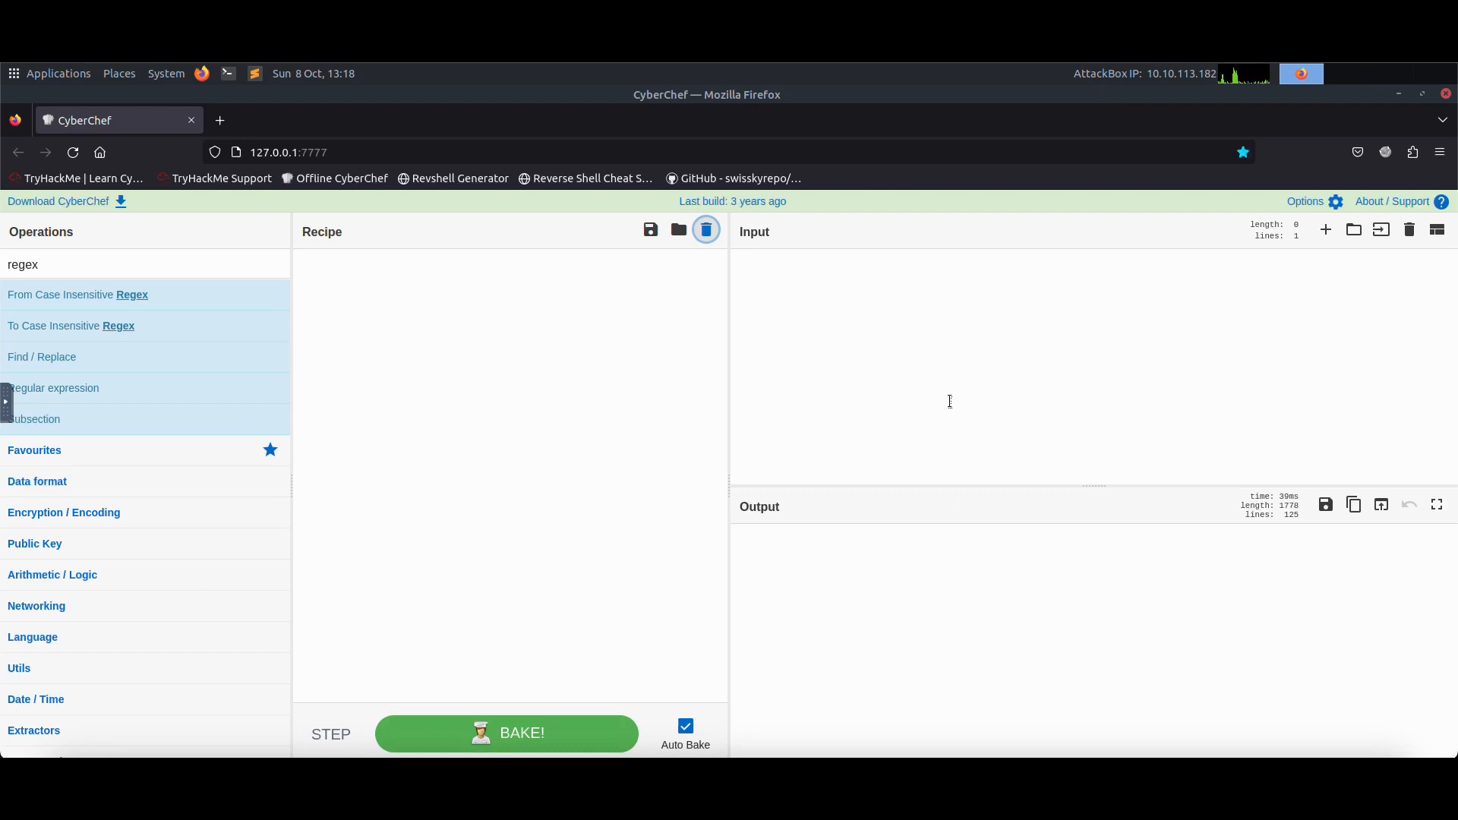
Paste the copied base64 string as the new CyberChef input
click(905, 315)
right_click(889, 292)
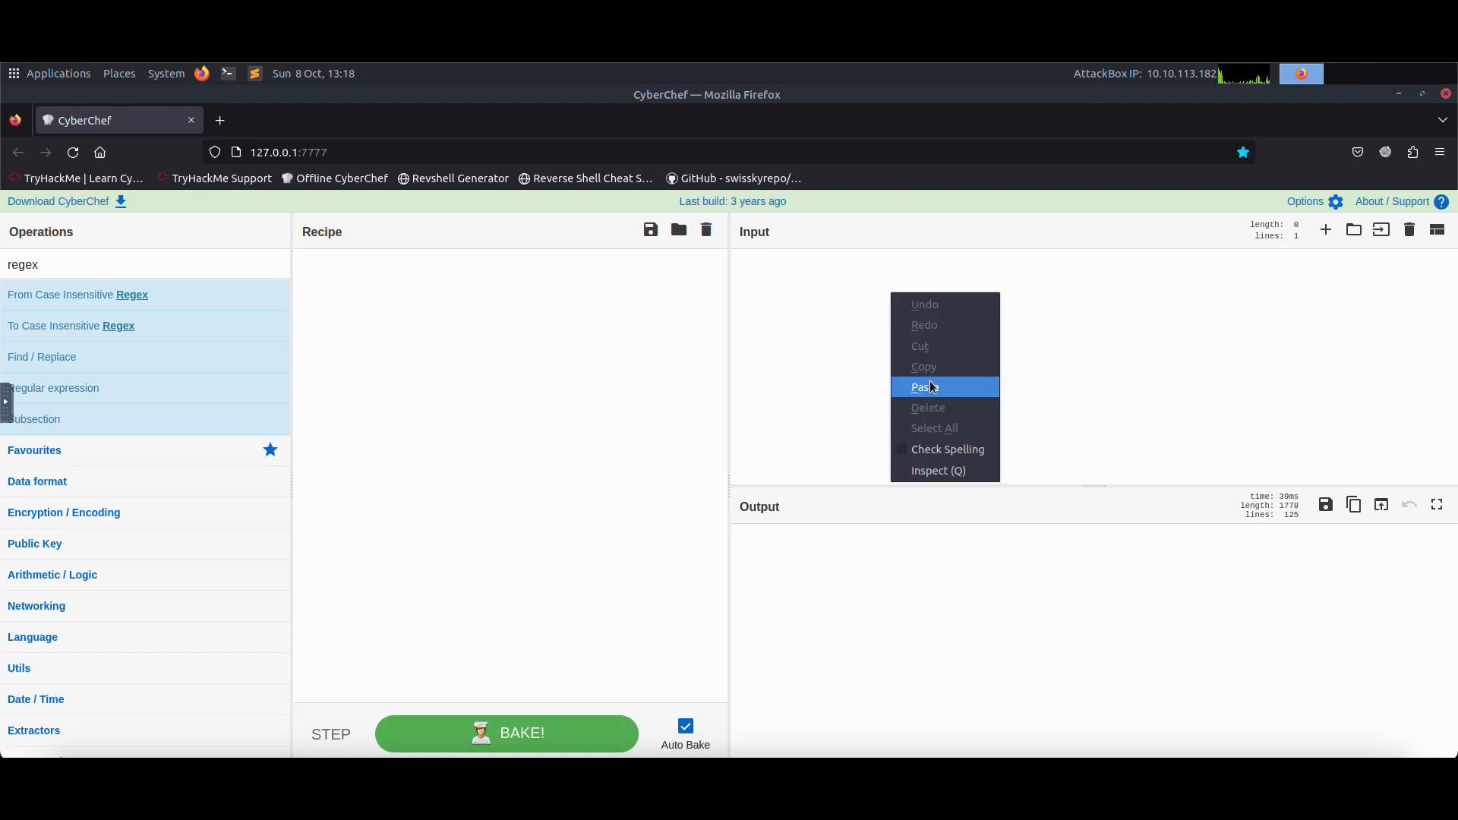
click(934, 385)
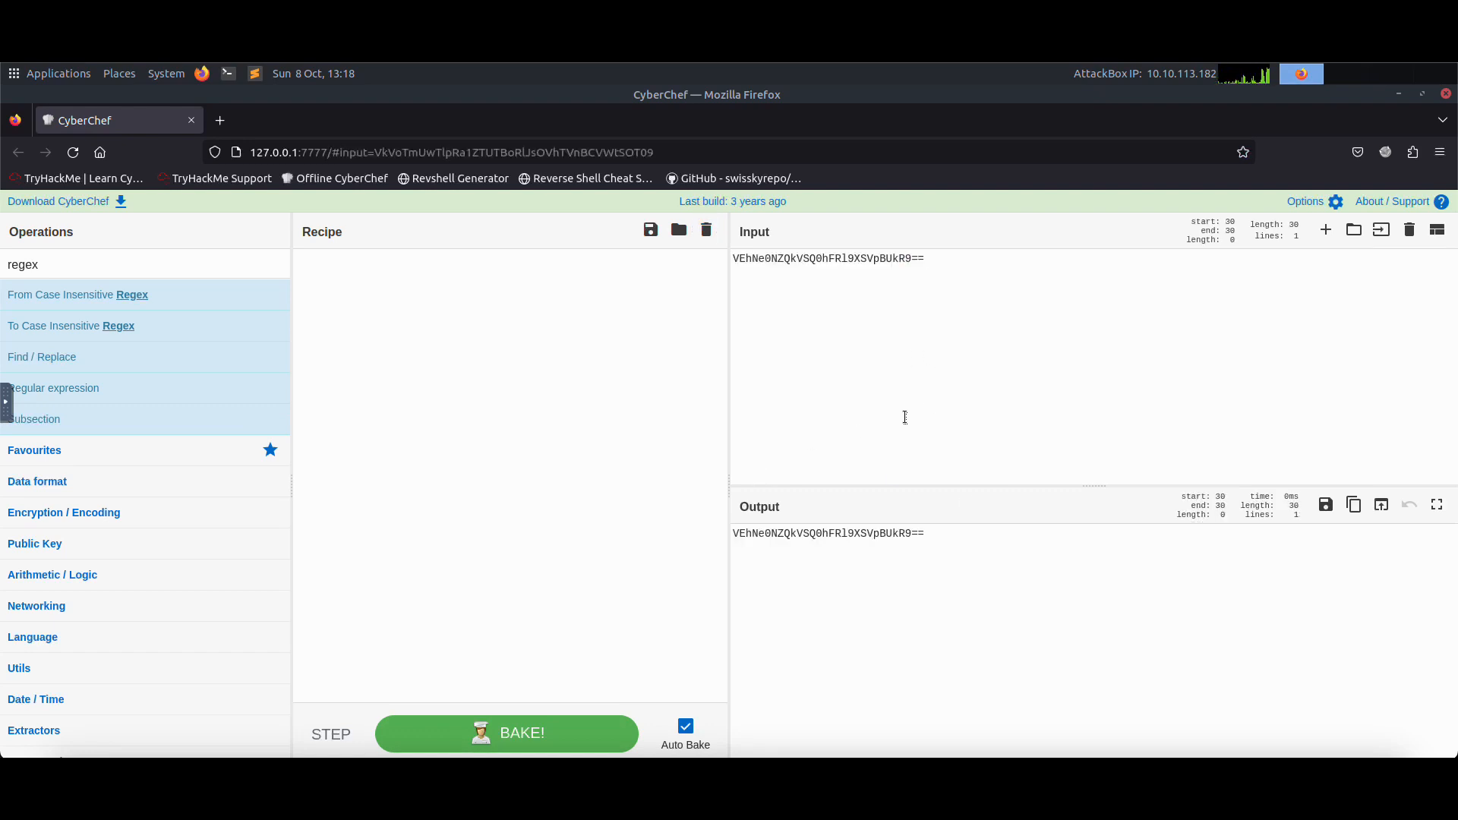
Search the operations for base64 and add From Base64 to the recipe
double_click(66, 264)
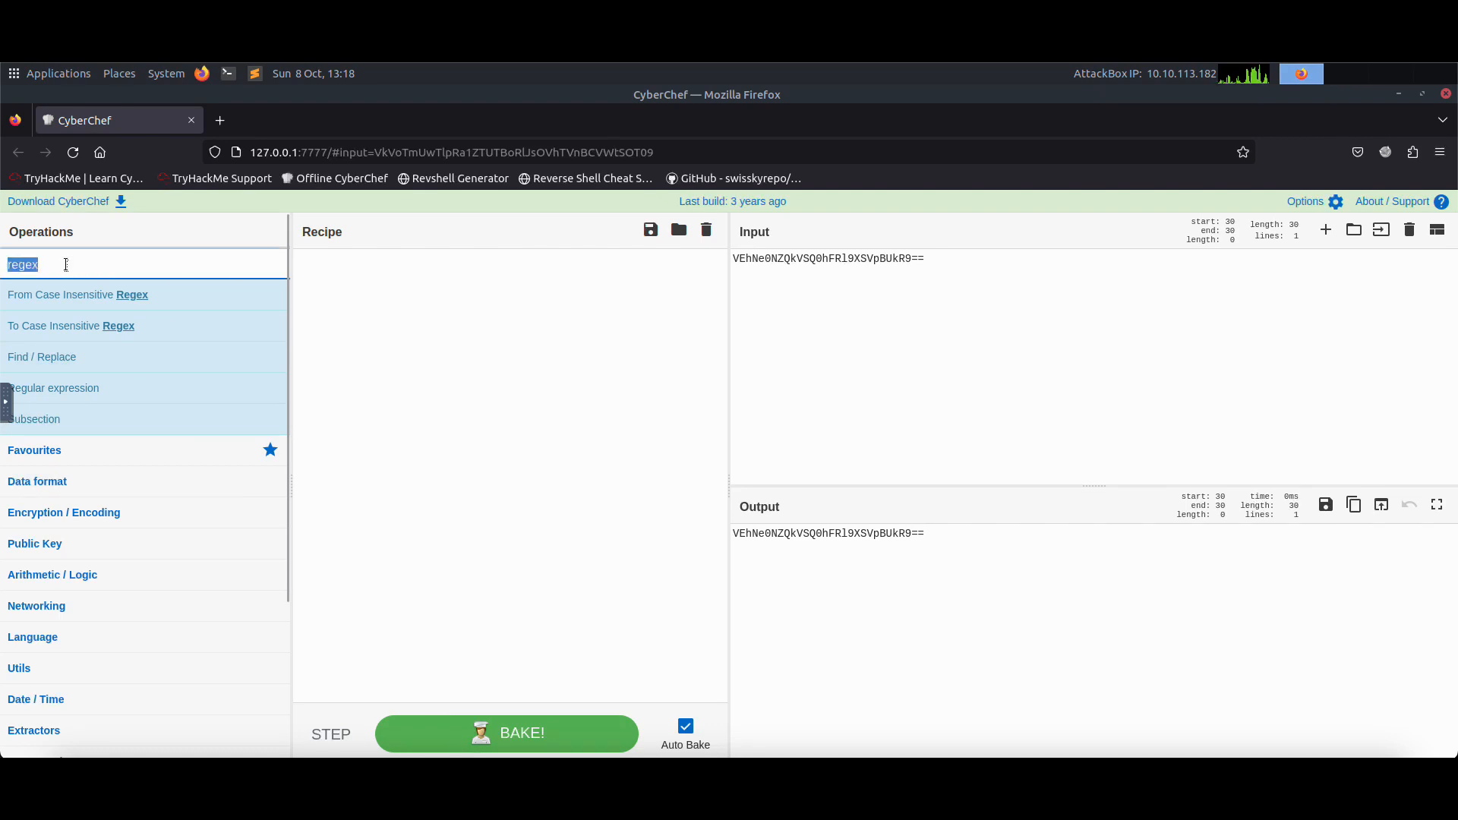
text(base64)
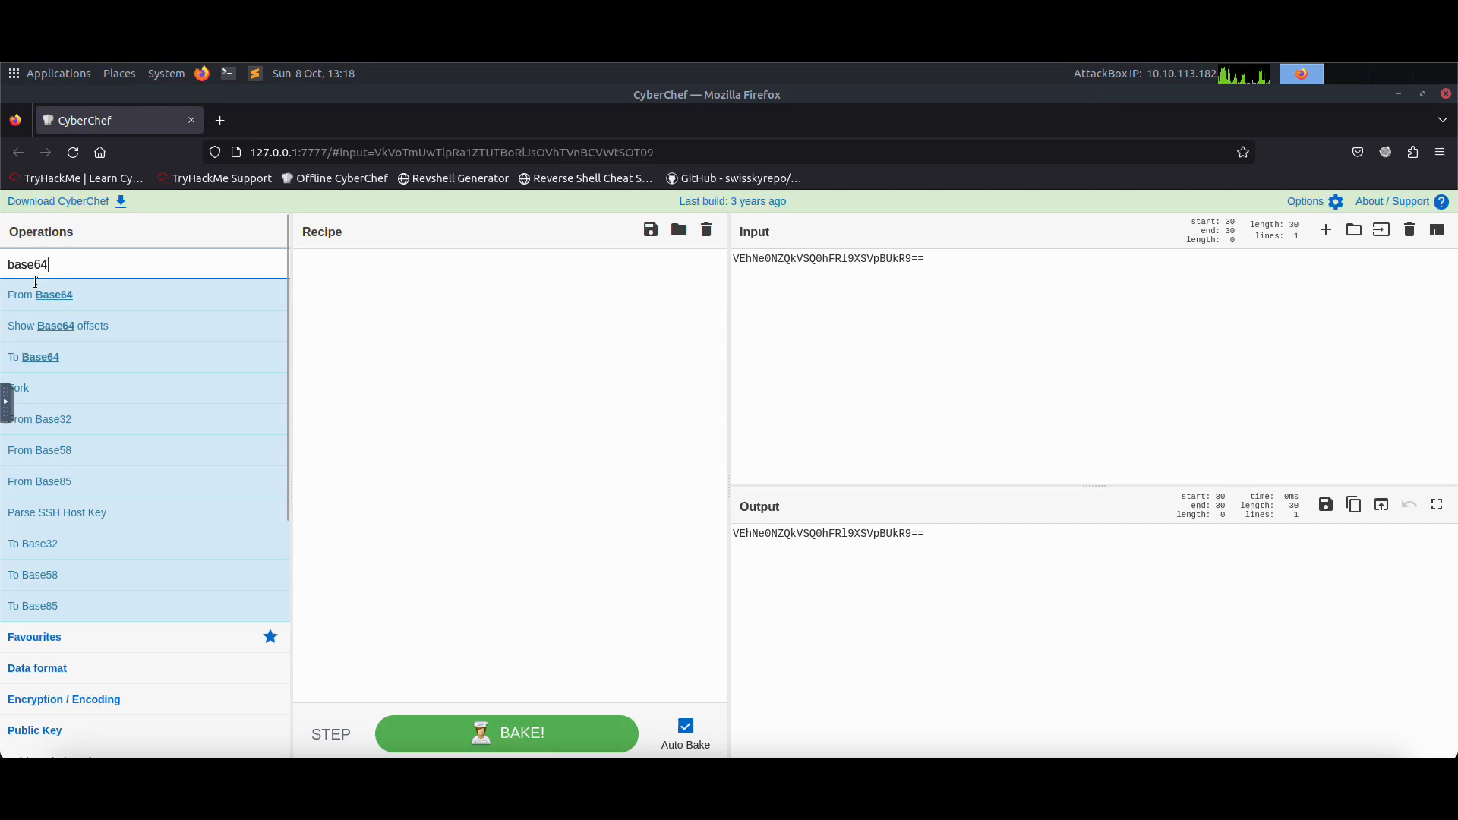
drag(52, 296, 584, 477)
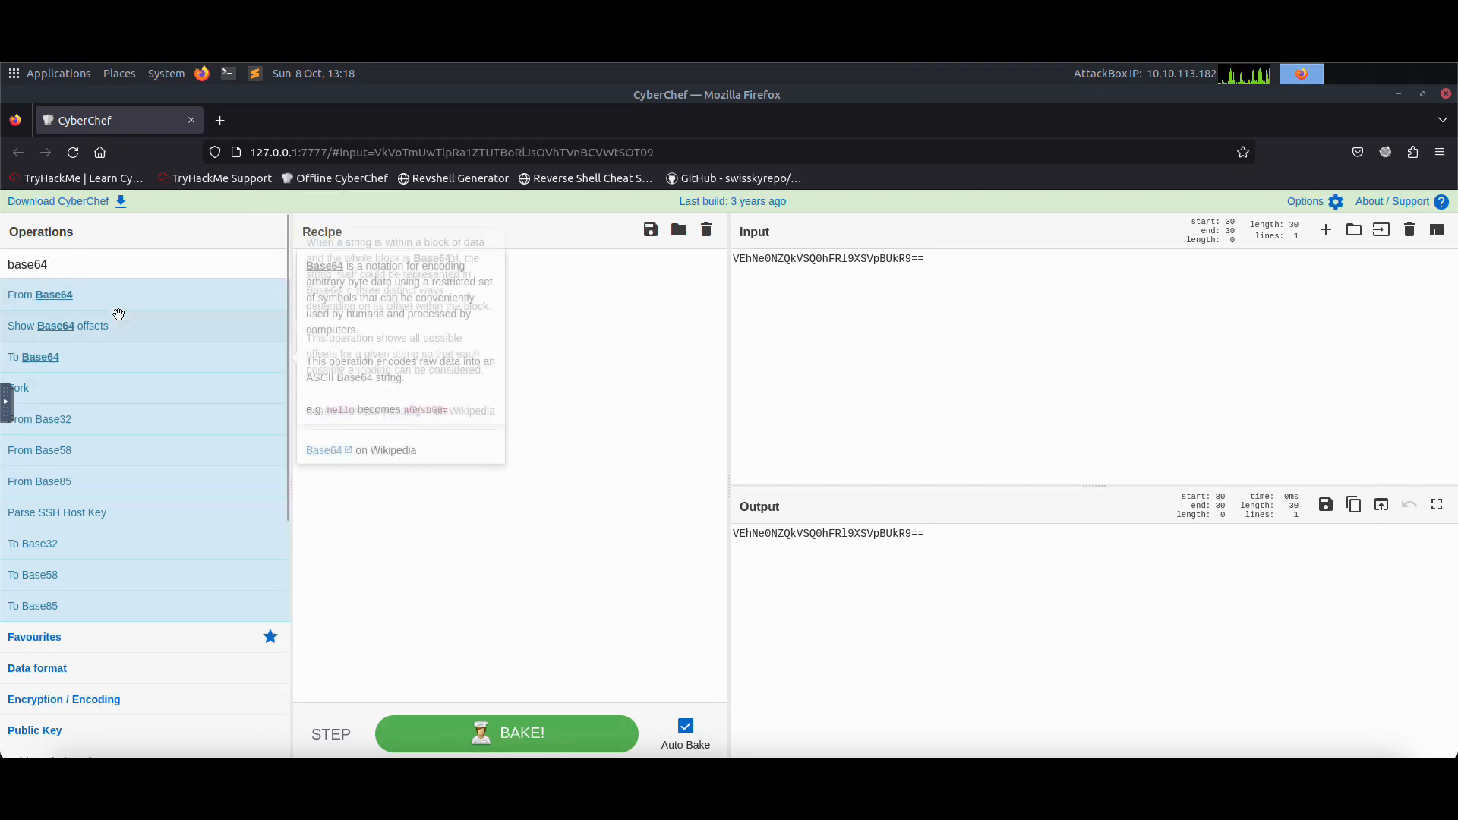
drag(114, 297, 576, 367)
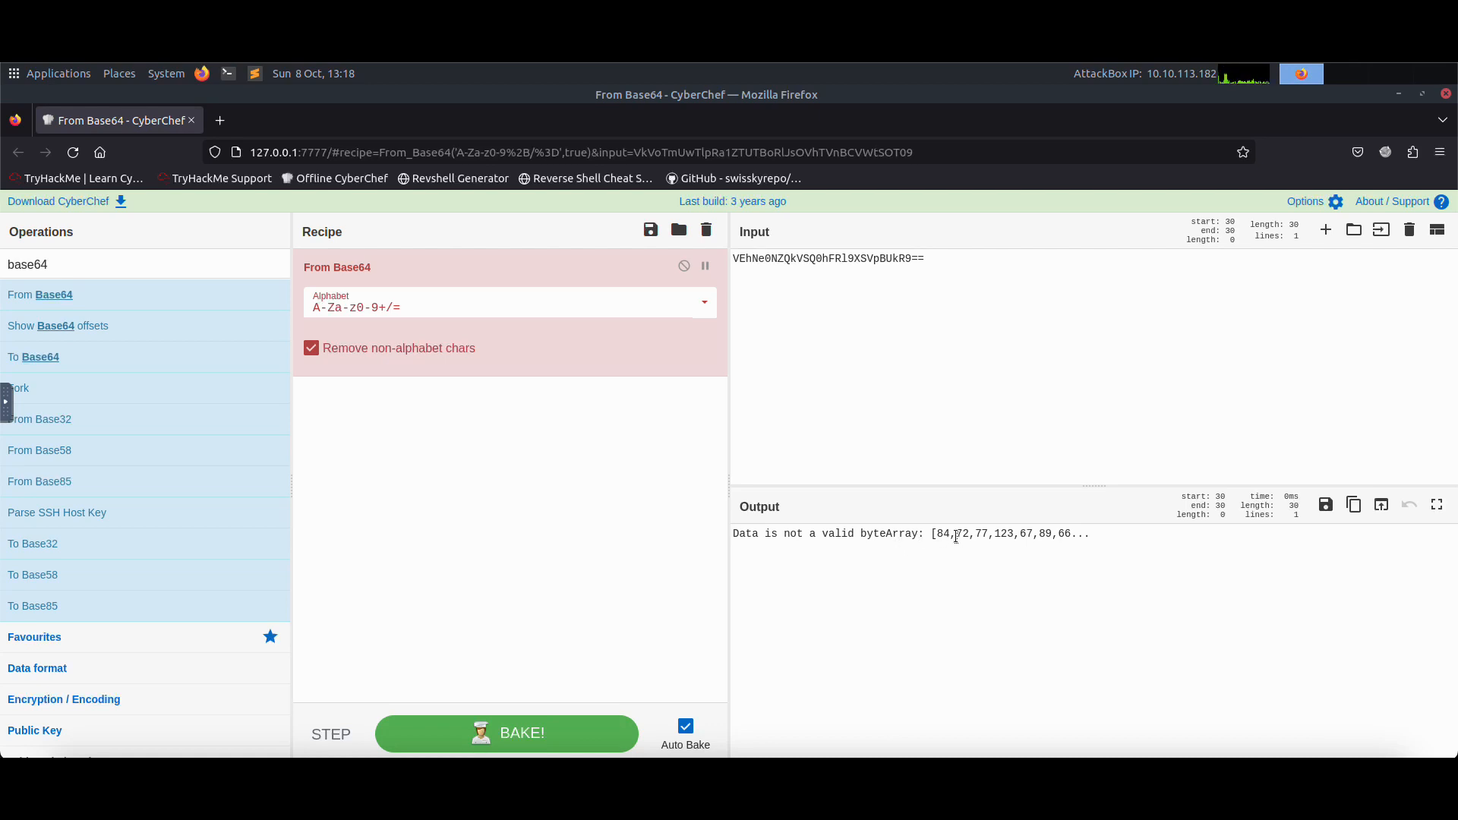
Delete the trailing "==" from the base64 string in the input
click(958, 256)
key(BackSpace)
key(BackSpace)
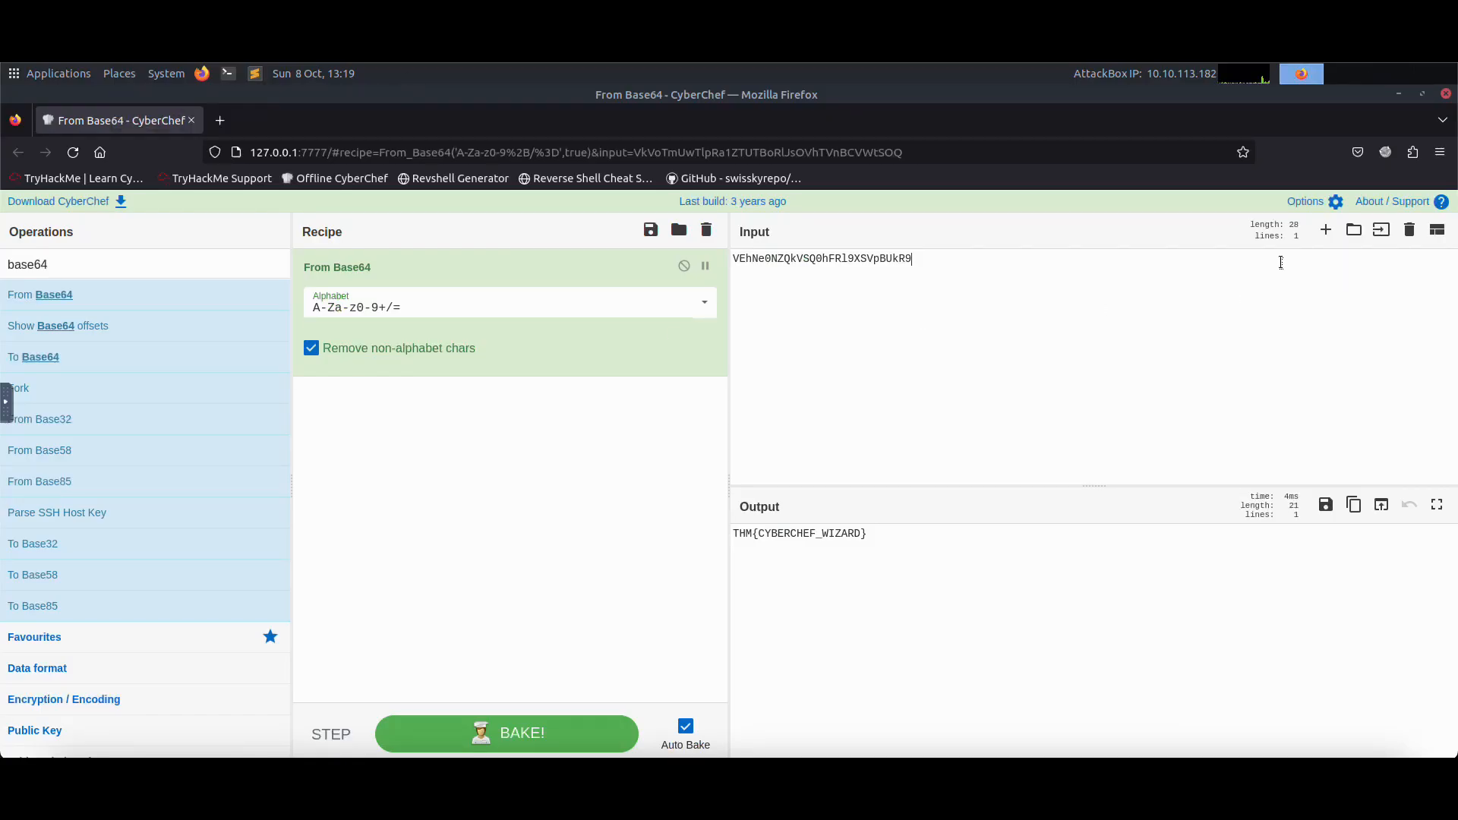
Load encodedflag.txt as input in place of the base64 string and decode it with the From Base64 recipe
click(1382, 229)
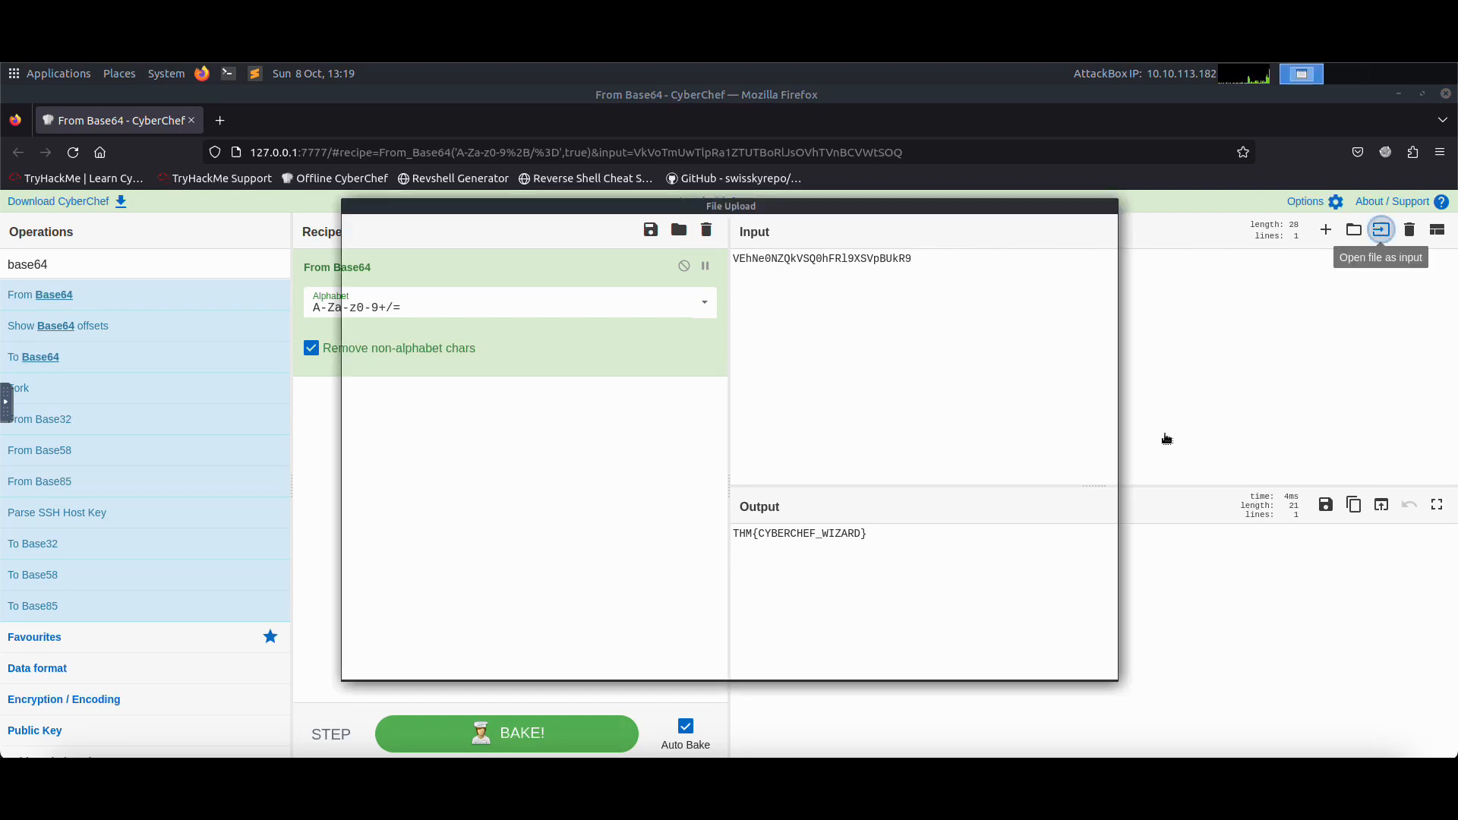
double_click(562, 450)
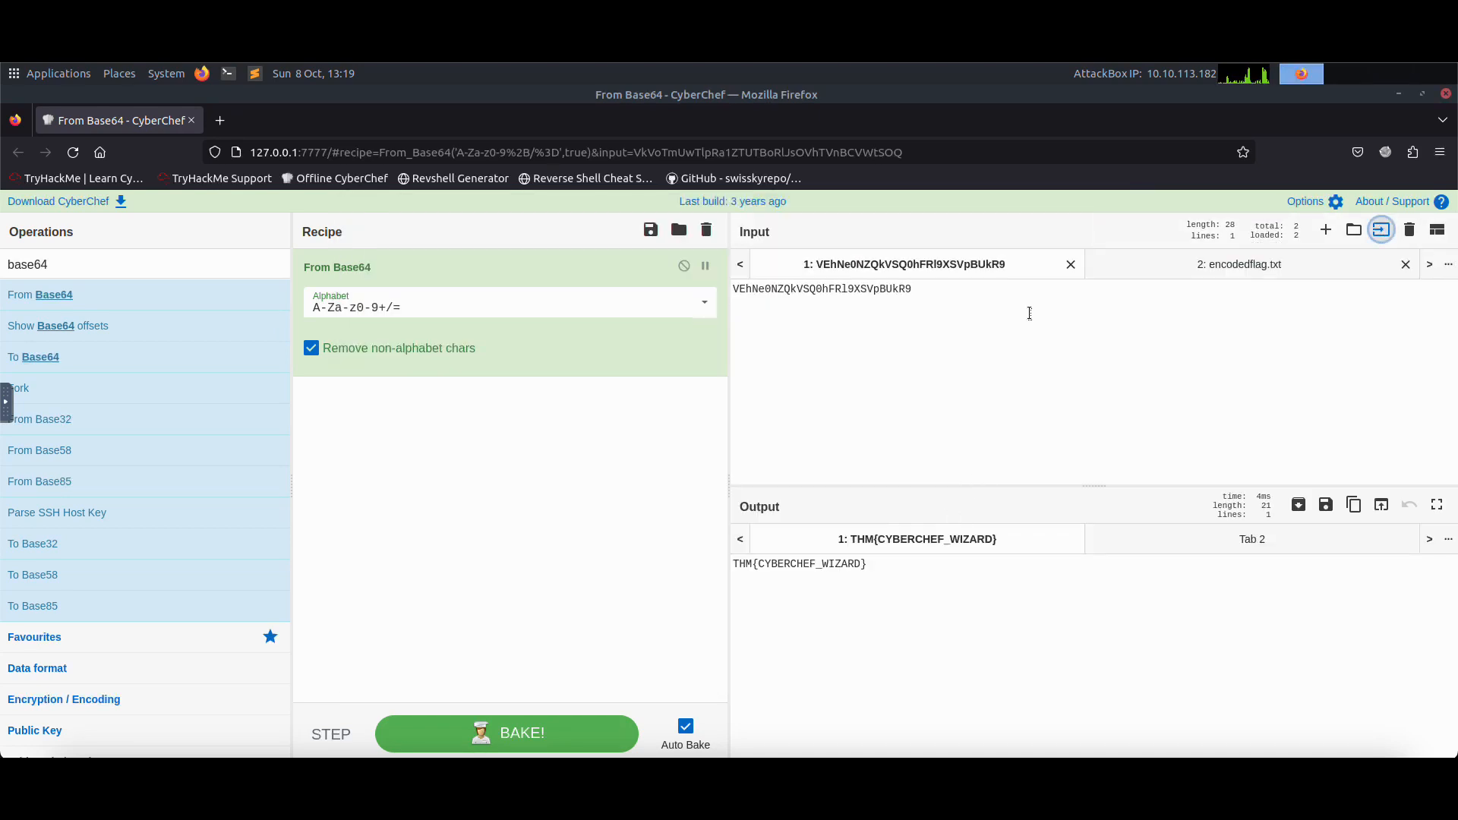
click(1071, 264)
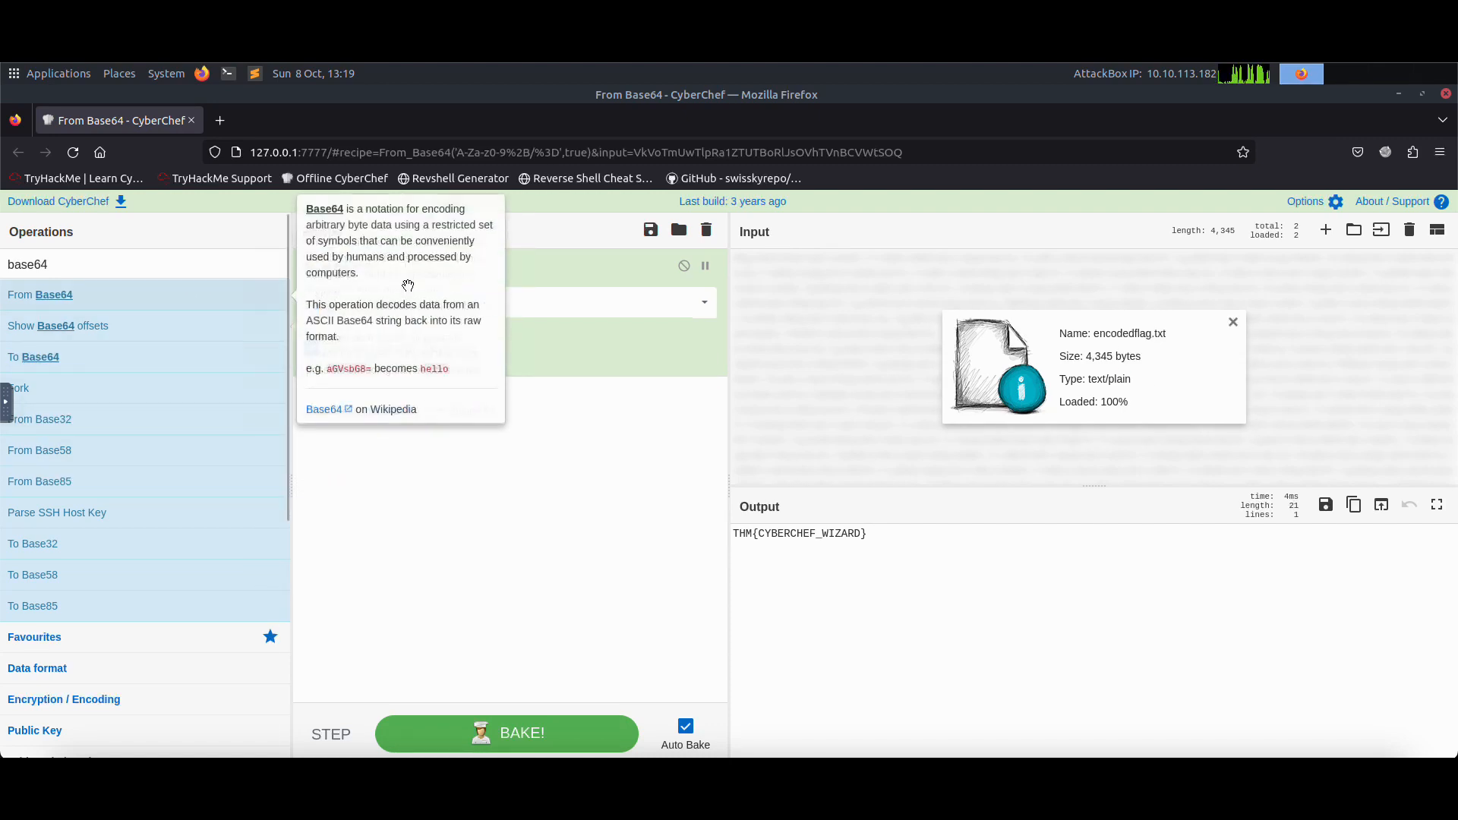
click(578, 733)
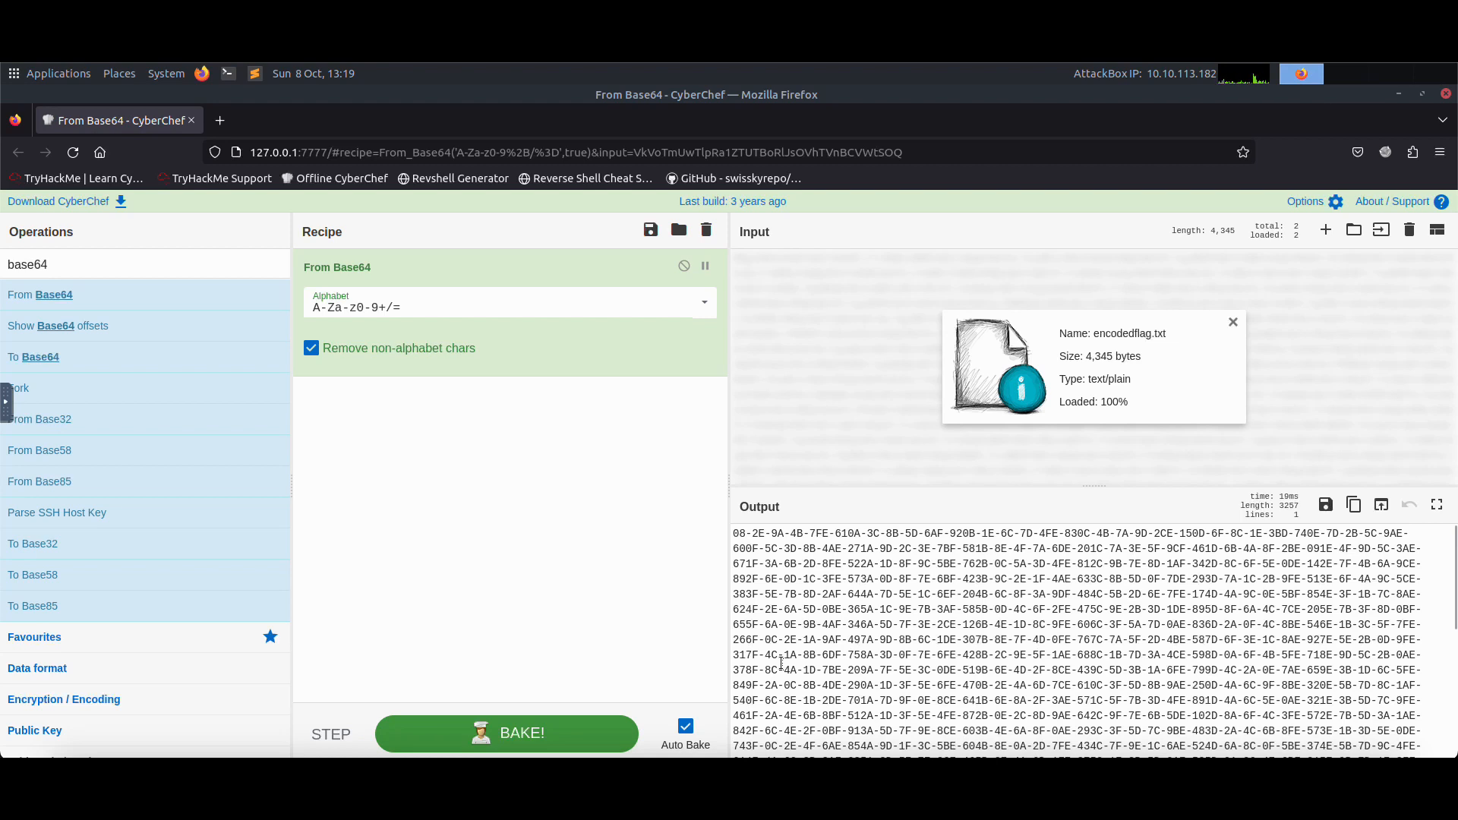
click(532, 741)
Copy the decoded output and paste it as the input in place of encodedflag.txt
click(1357, 510)
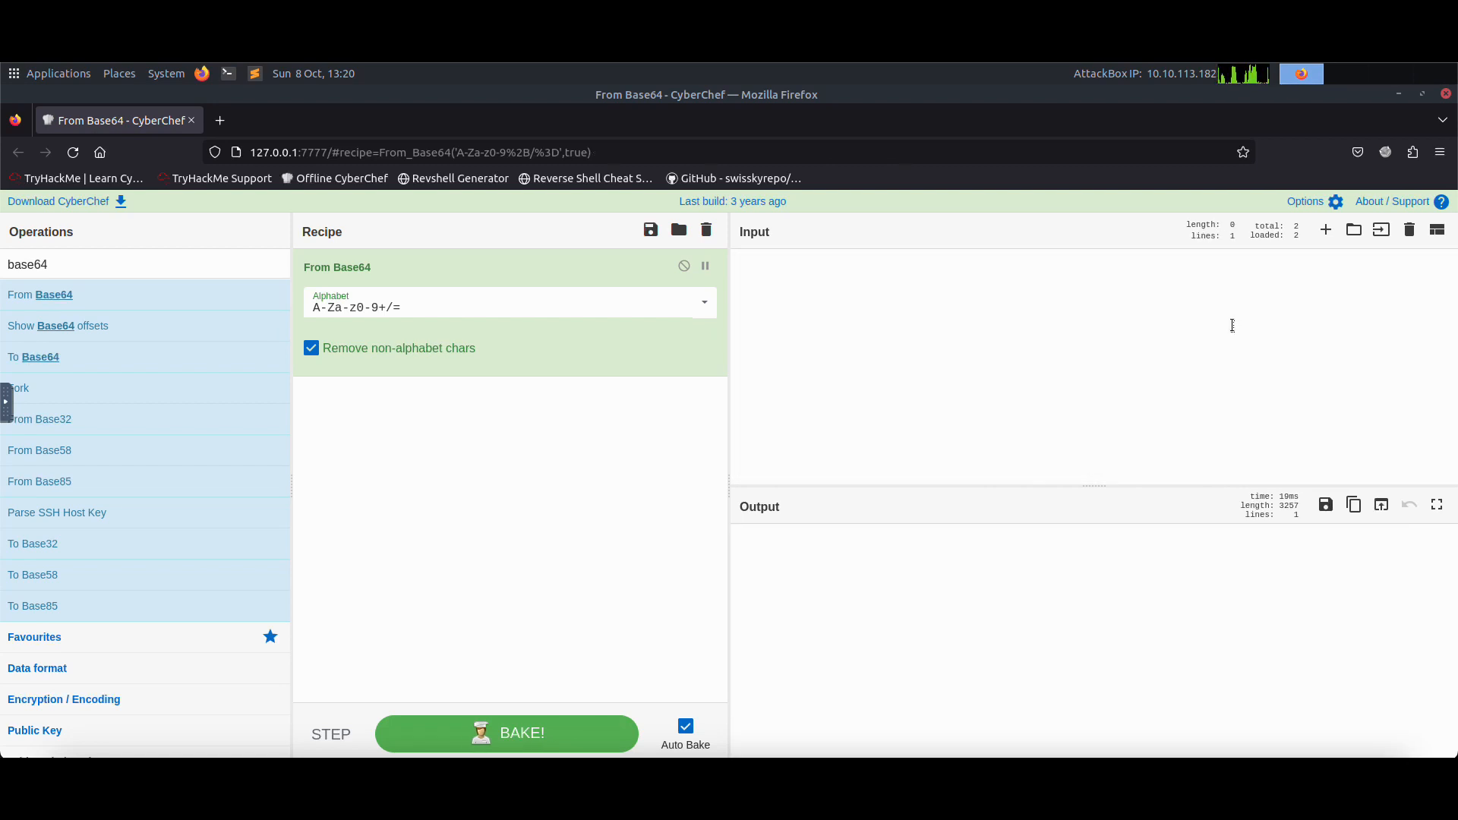
right_click(879, 273)
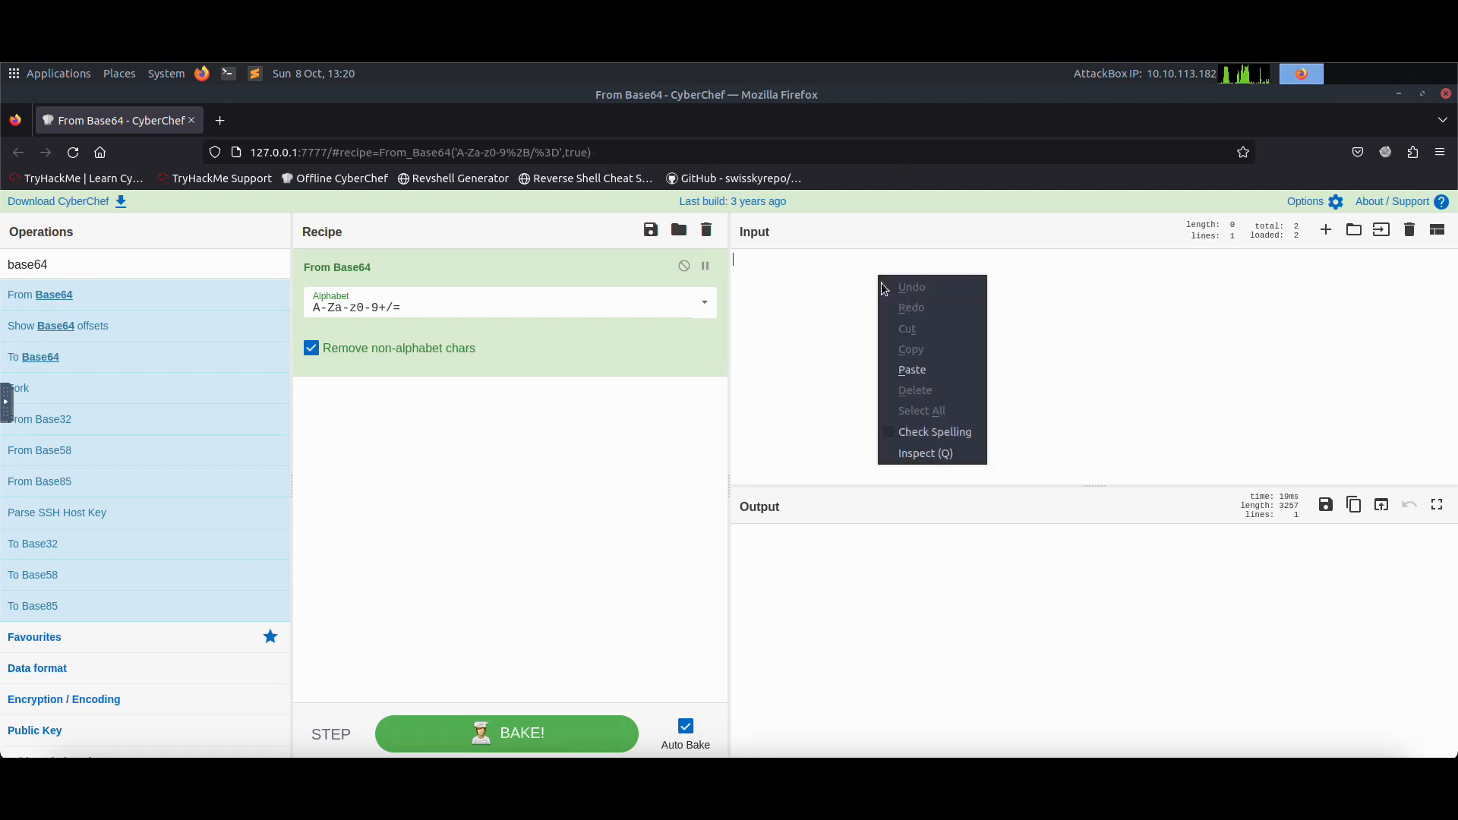
click(937, 372)
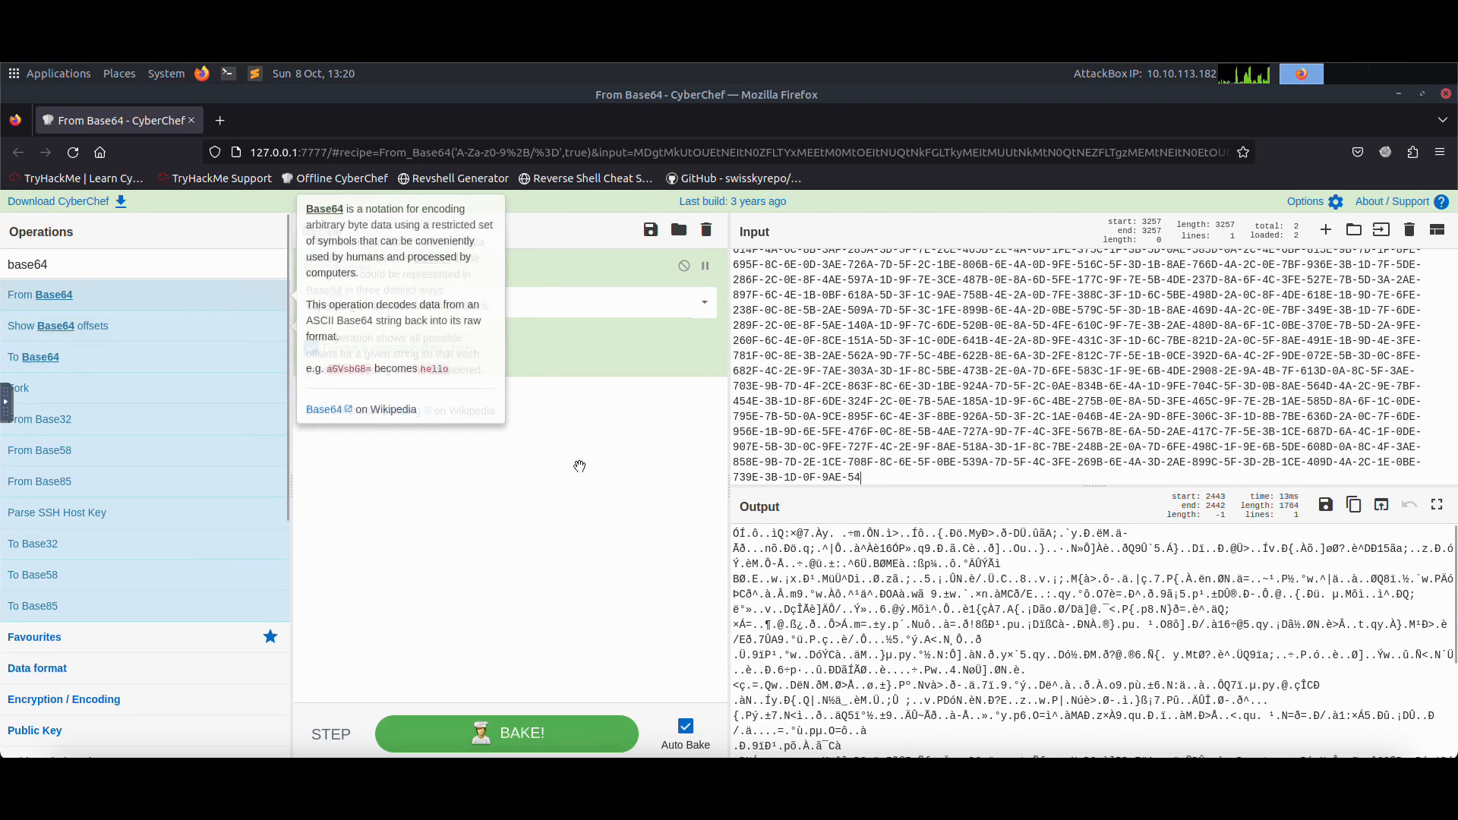
Search the operations for regex and add Regular expression to the recipe after From Base64
double_click(95, 271)
key(BackSpace)
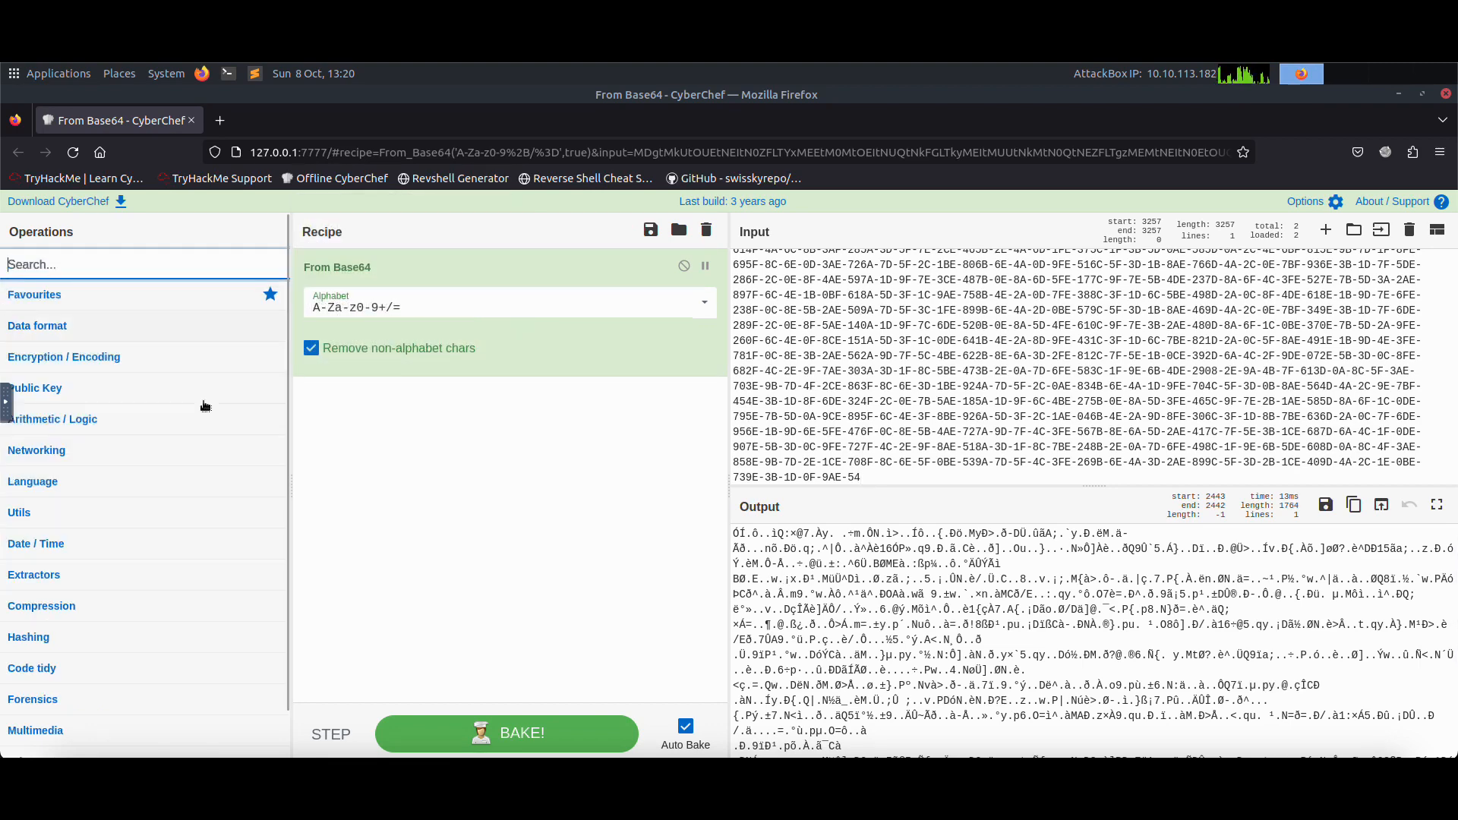
scroll(1013, 436, up, 5)
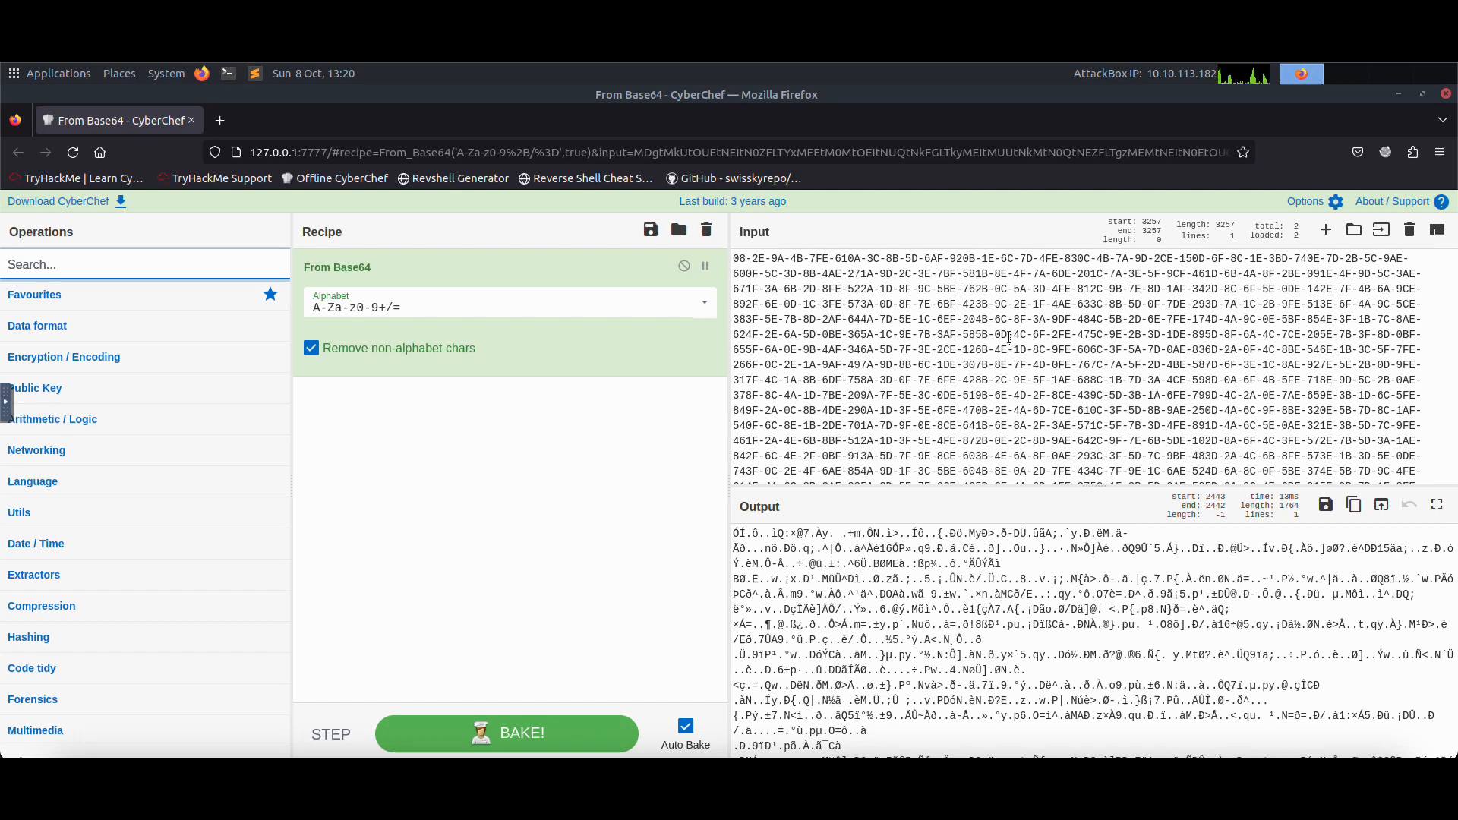
click(207, 268)
text(regex)
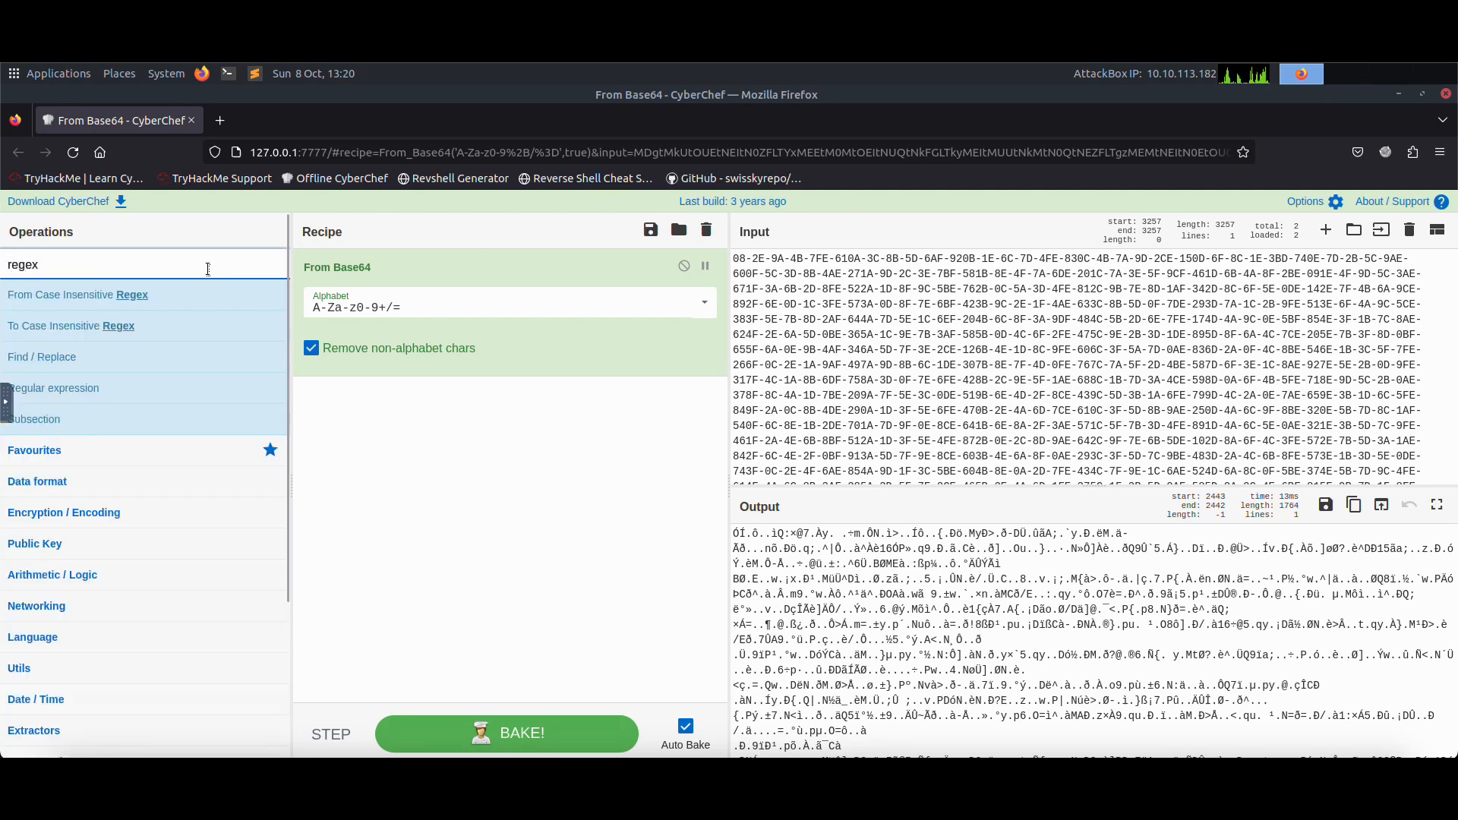
double_click(73, 393)
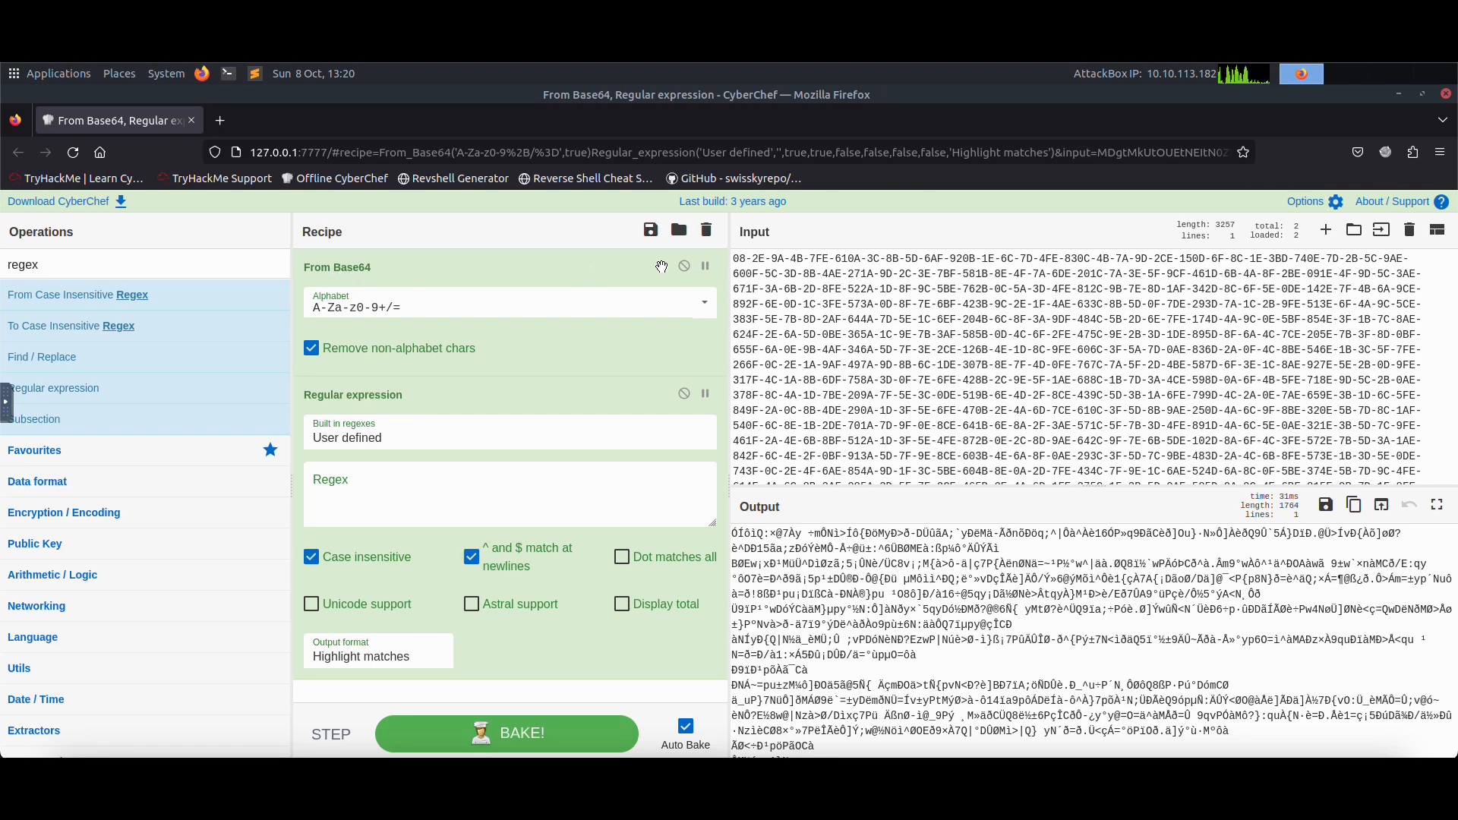
Clear the recipe and add only the Regular expression operation to it
click(706, 229)
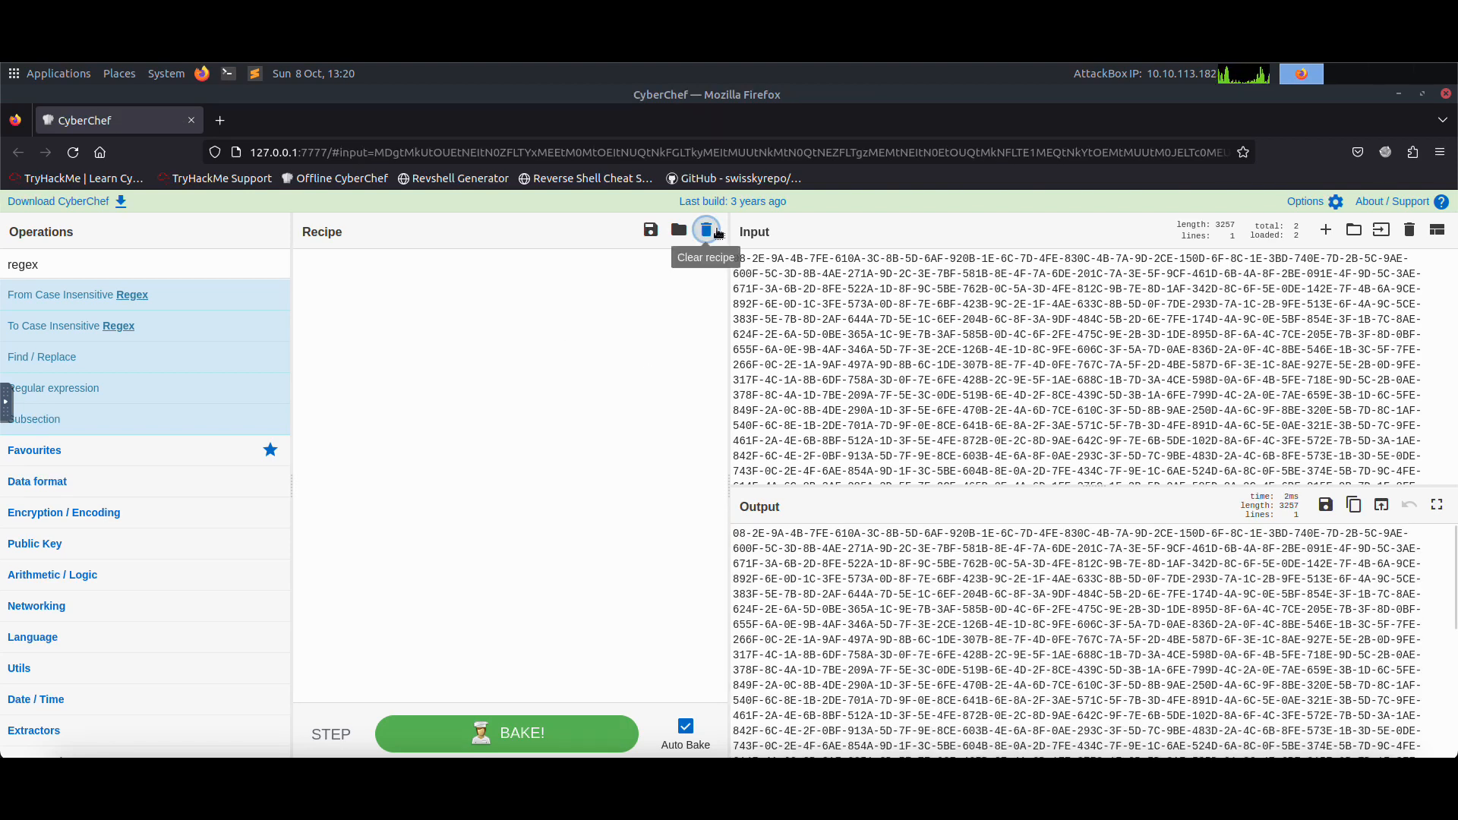
mouse_move(175, 296)
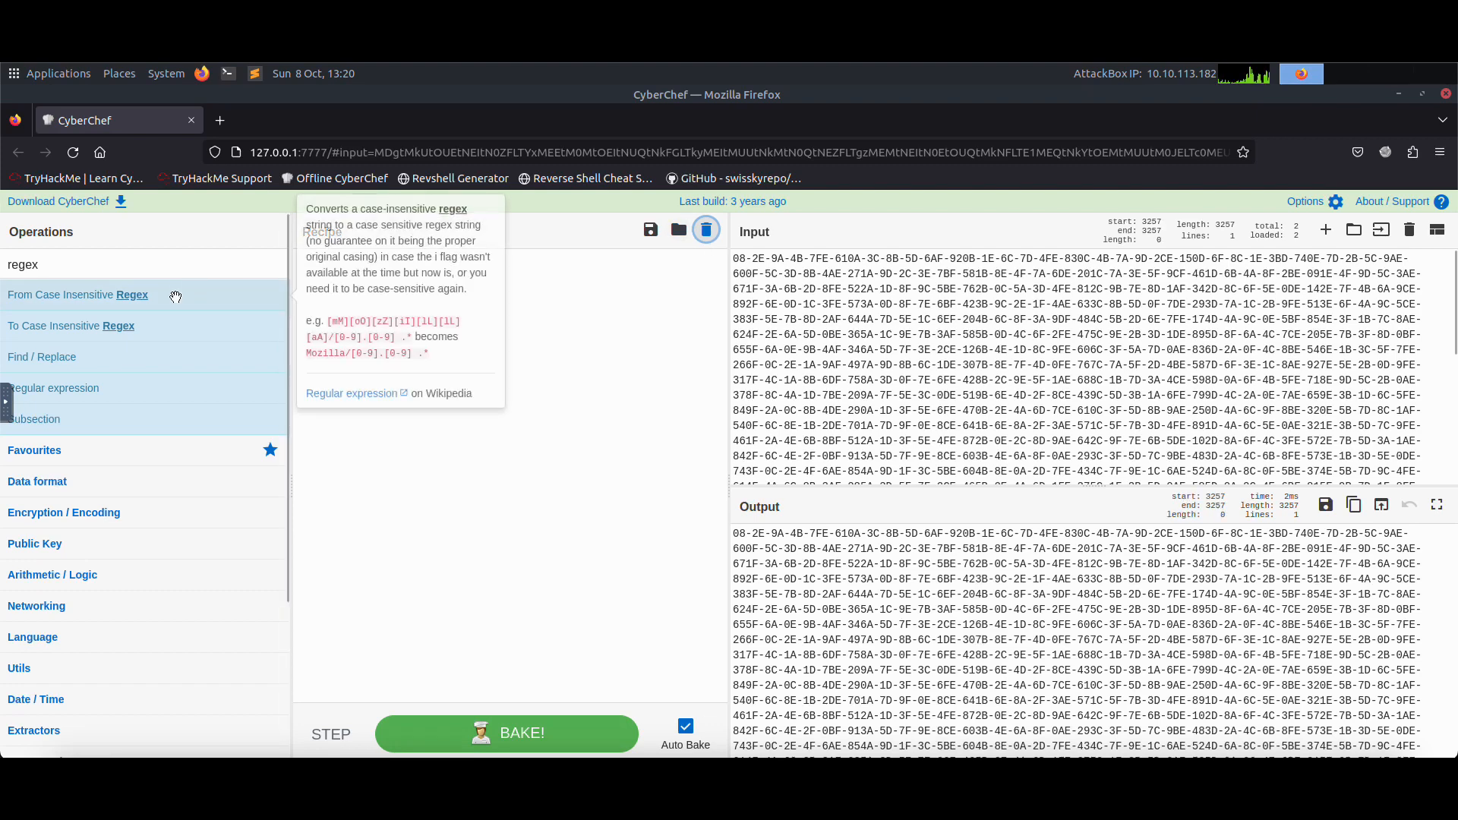
double_click(57, 388)
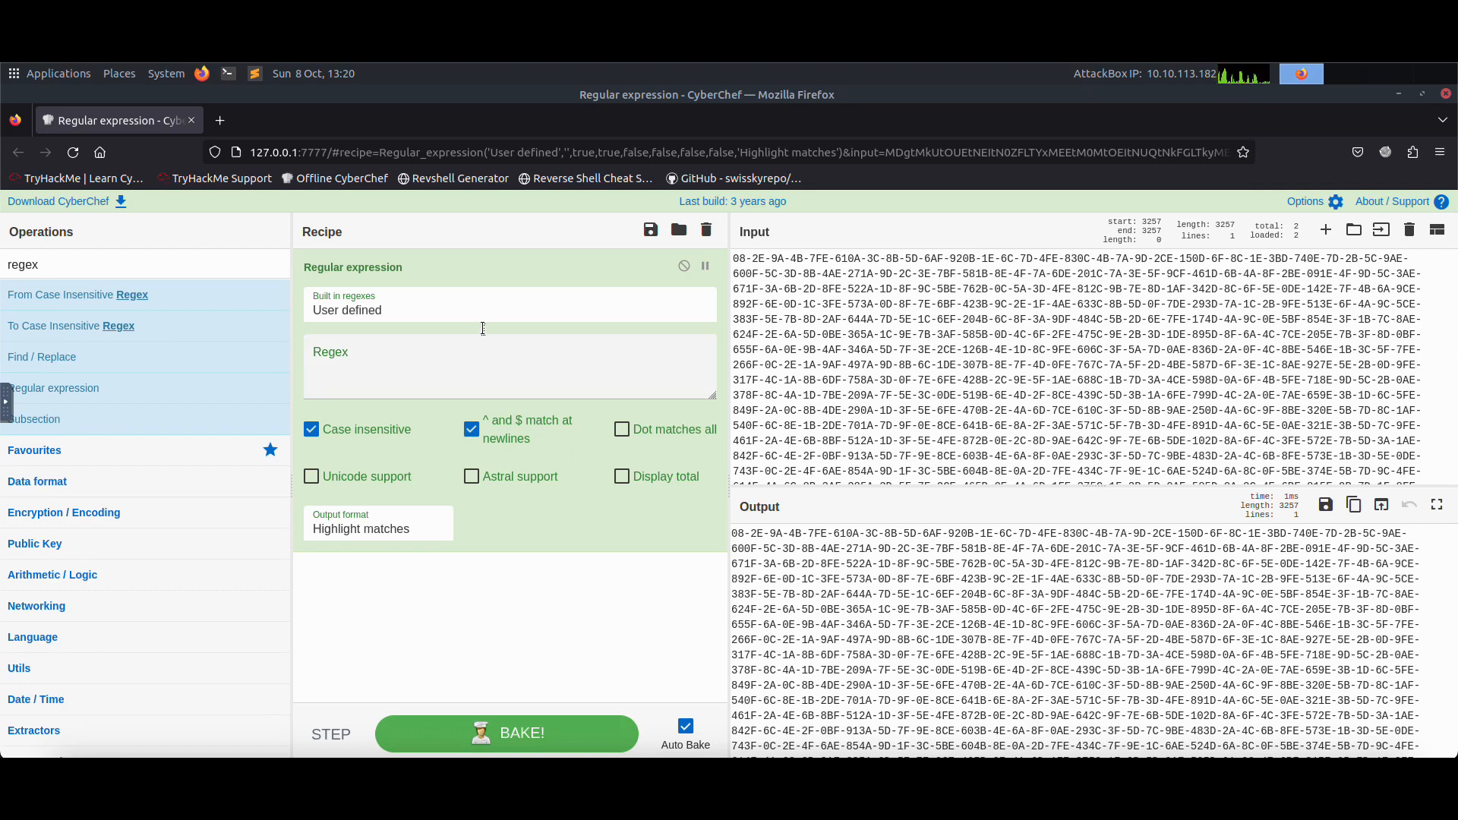
Set the Regular expression operation to the built-in MAC address regex and bake the recipe
click(405, 311)
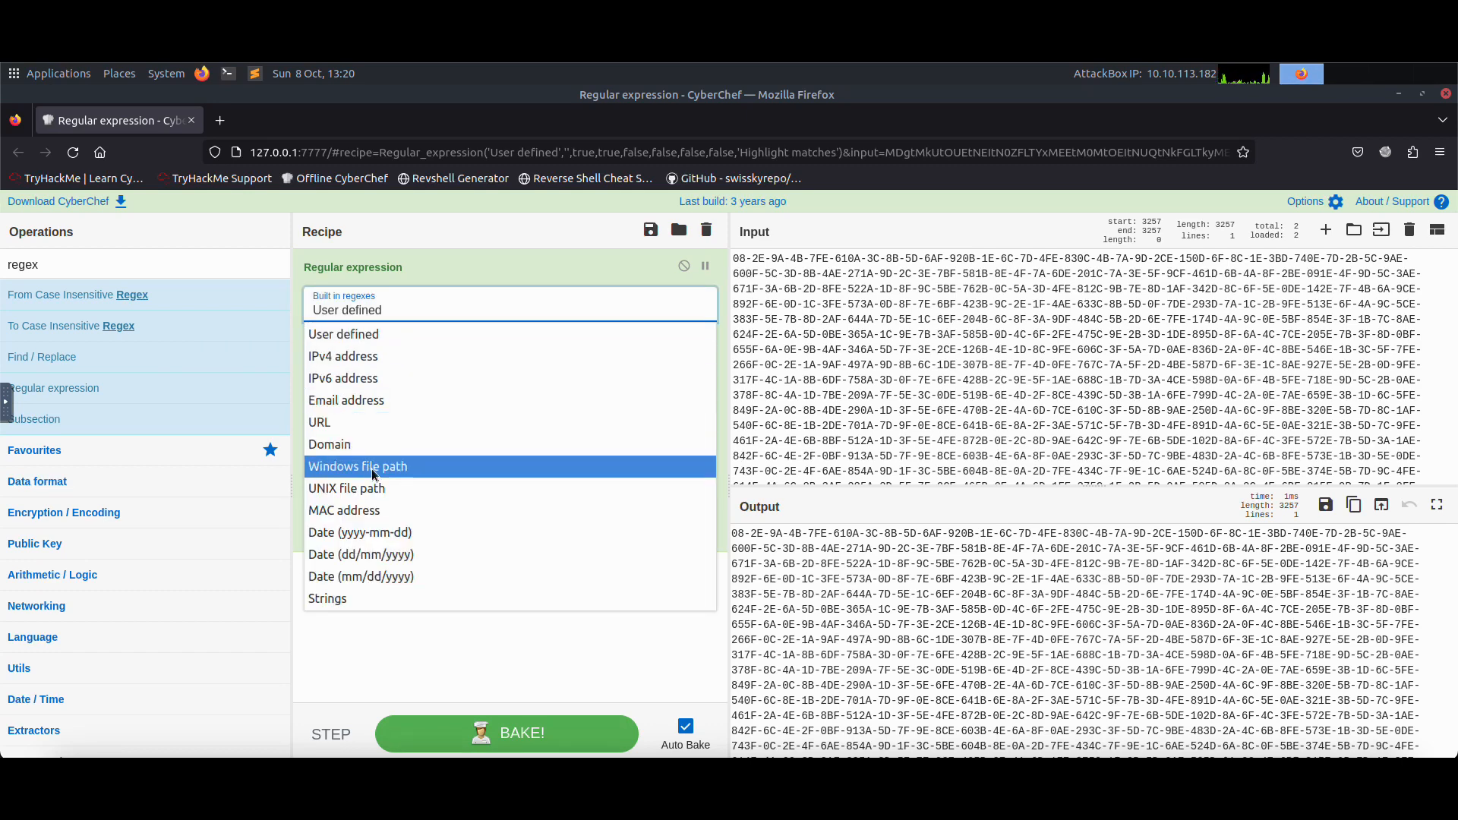
click(362, 511)
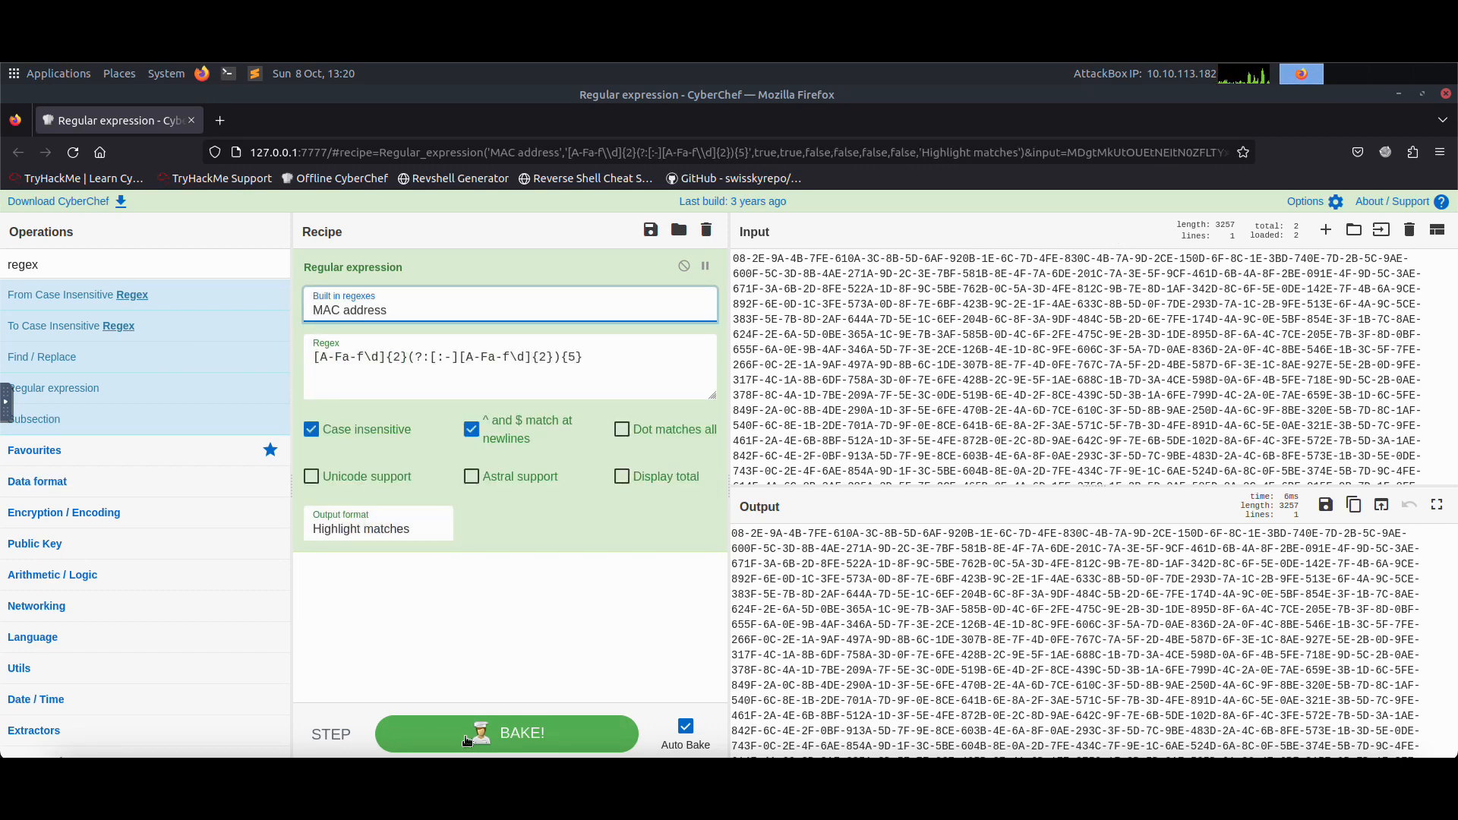
click(548, 744)
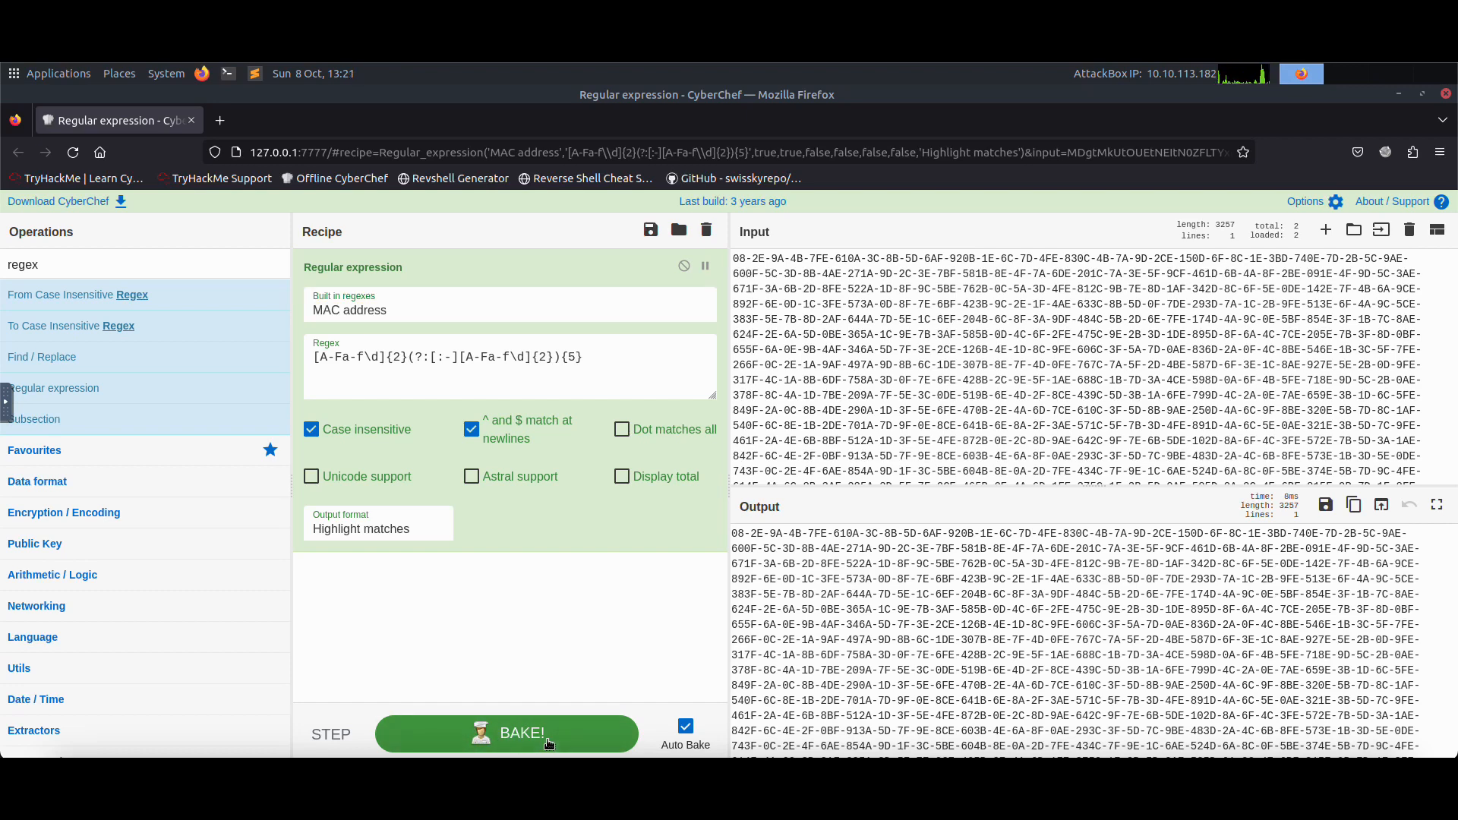
click(548, 744)
Set the regex output format to List matches and select the extracted MAC address in the output
click(396, 533)
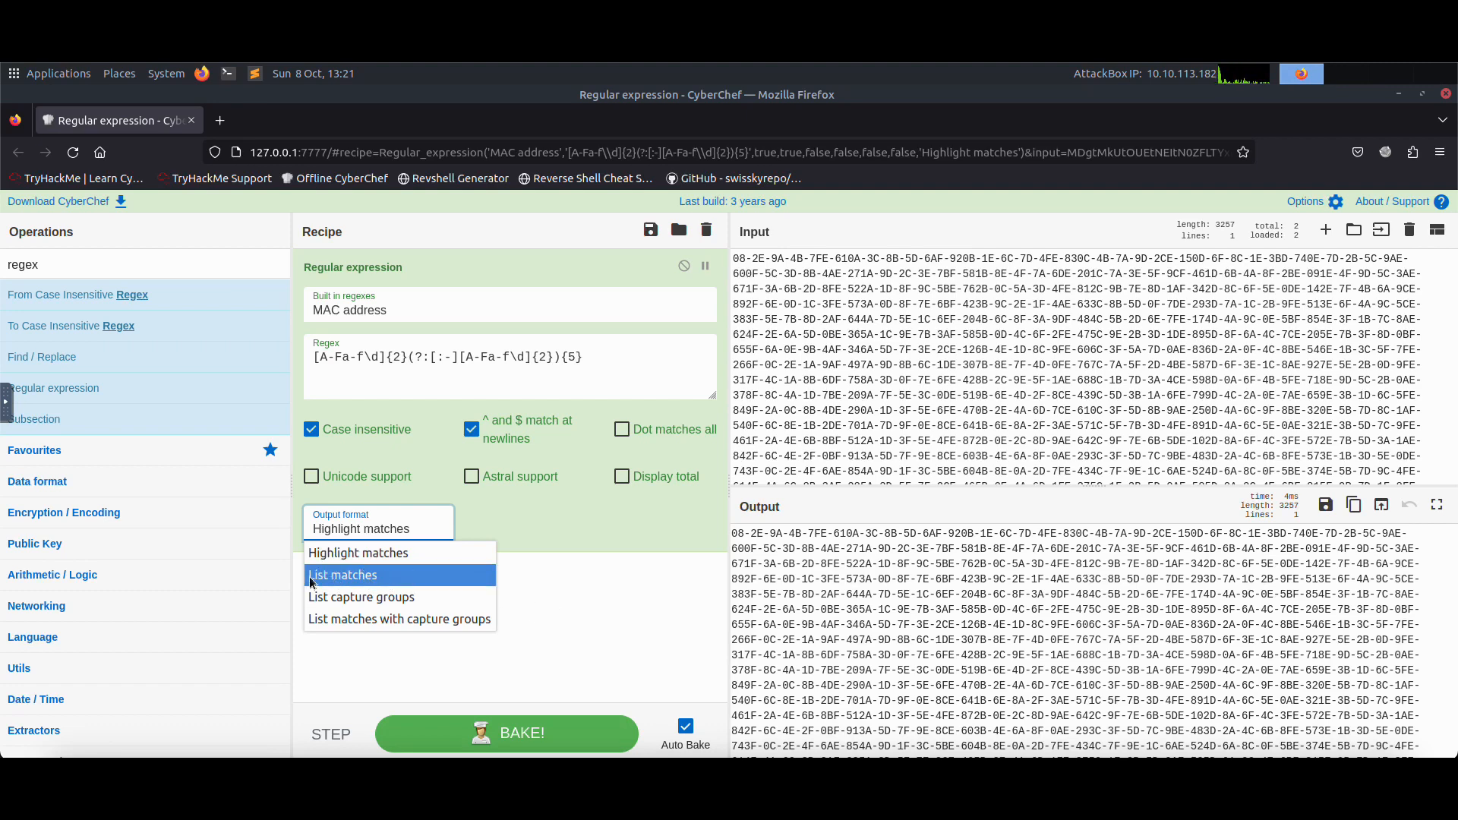
click(638, 606)
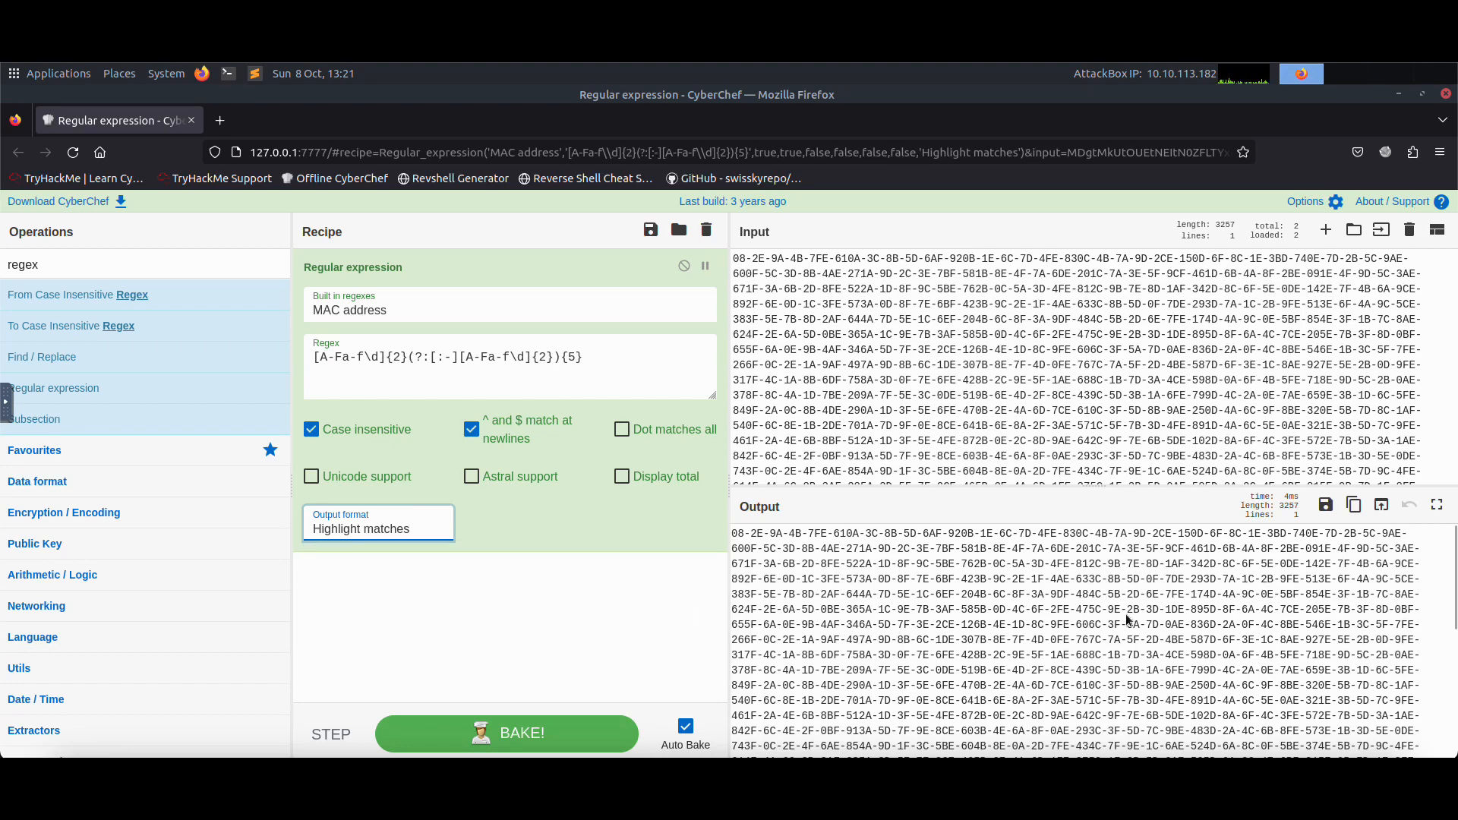
scroll(1127, 614, down, 10)
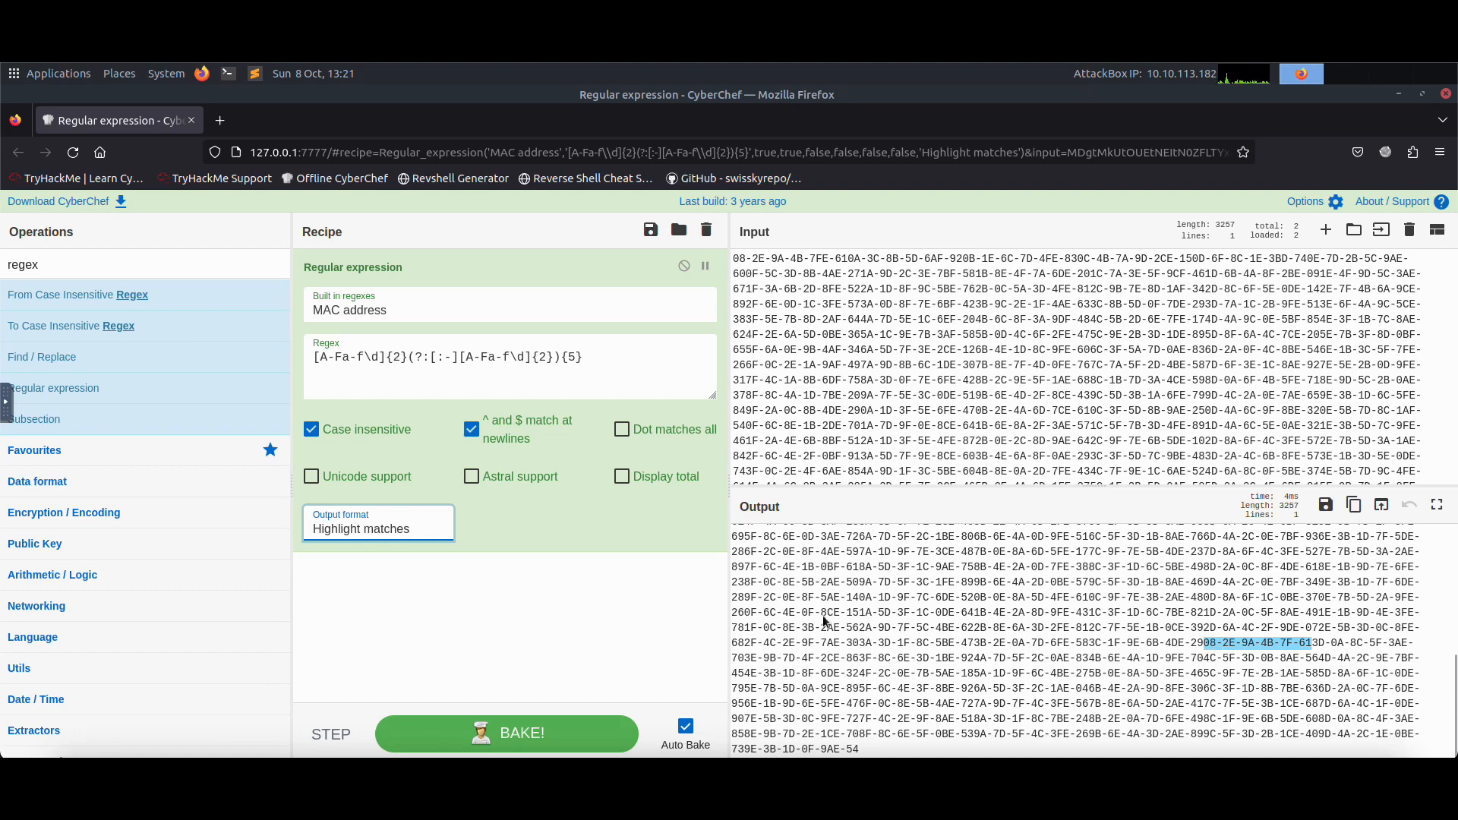
click(394, 521)
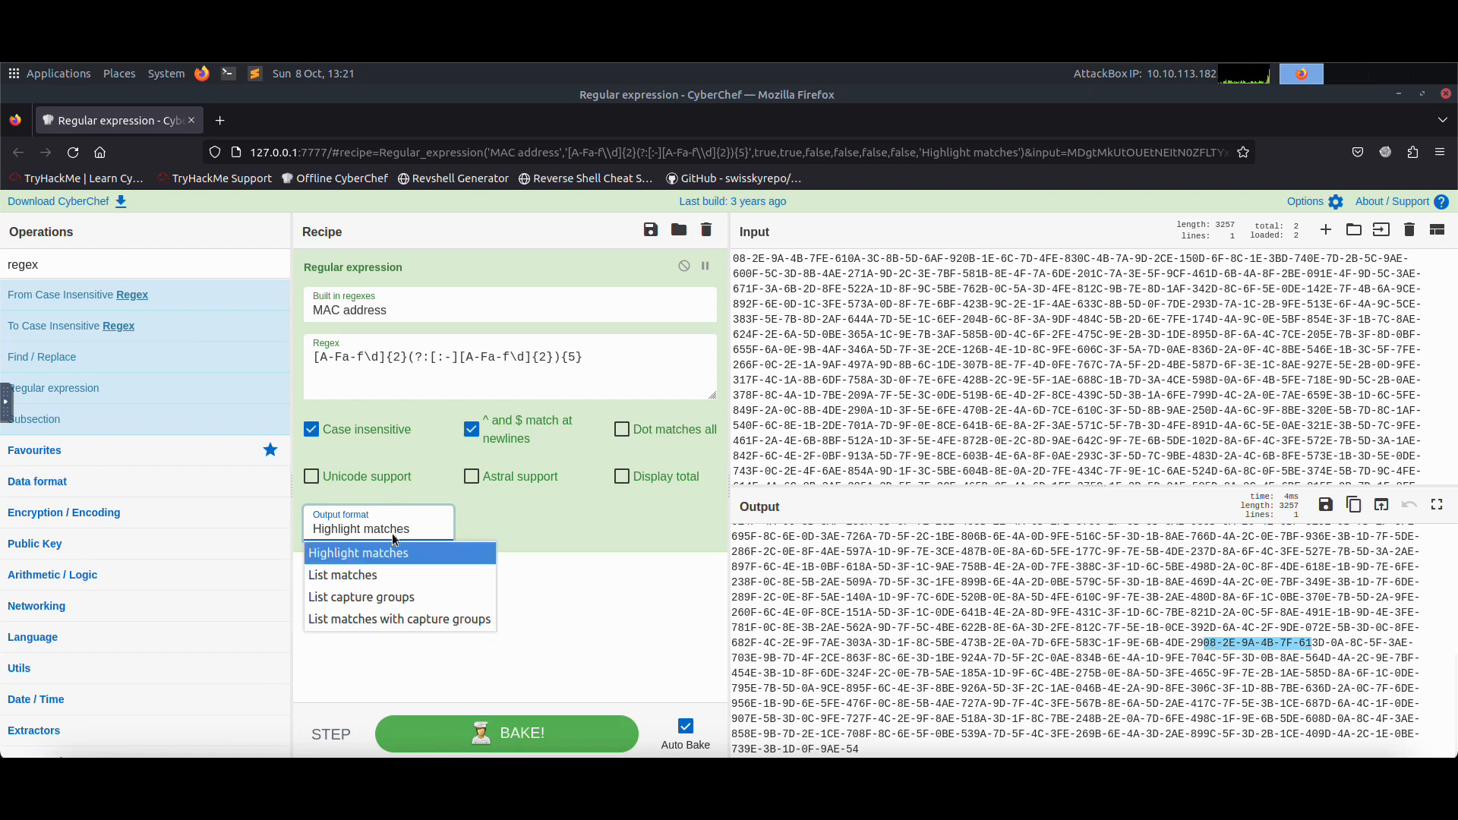
click(360, 579)
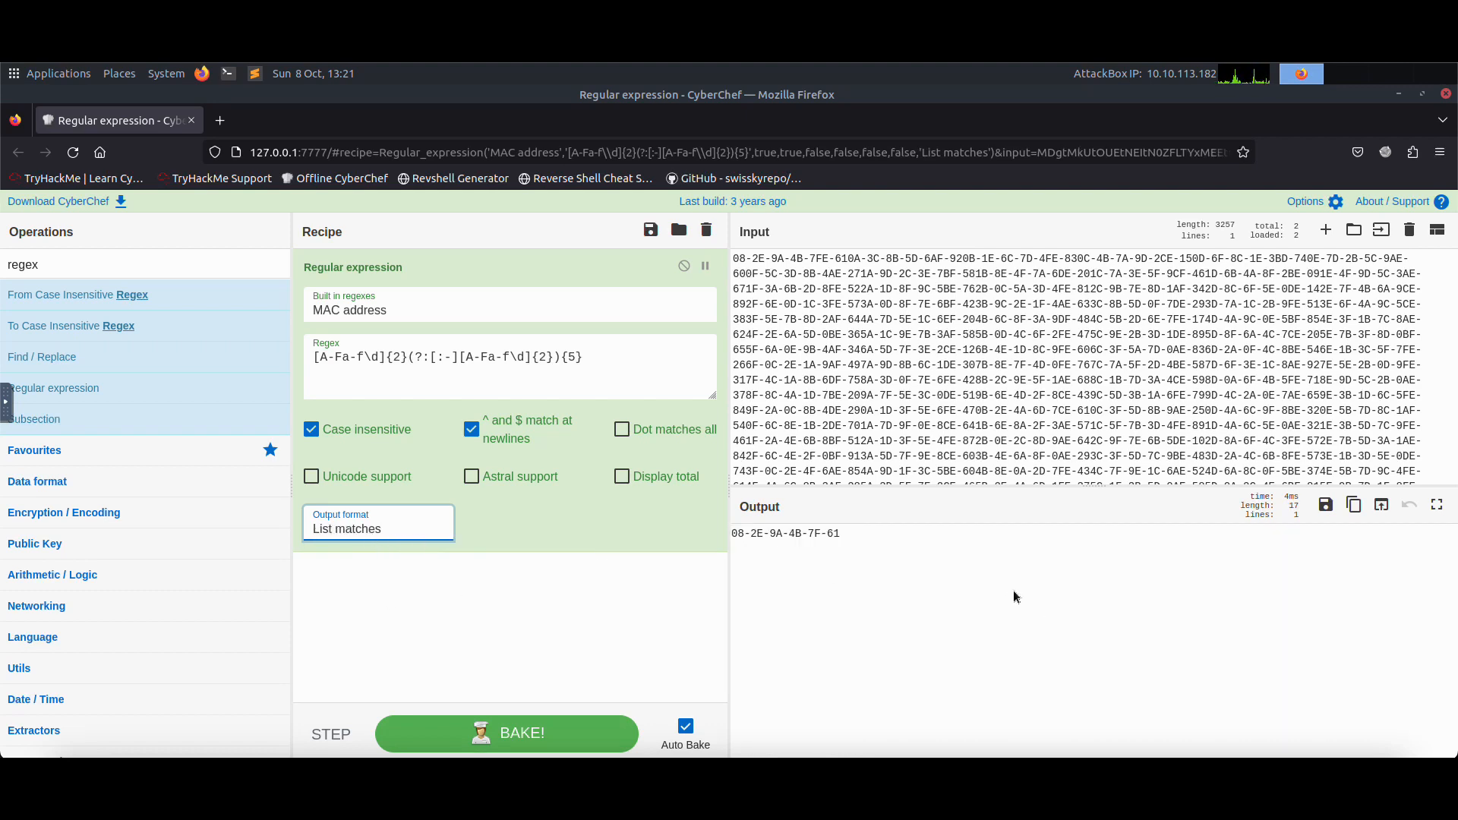
drag(878, 540, 720, 534)
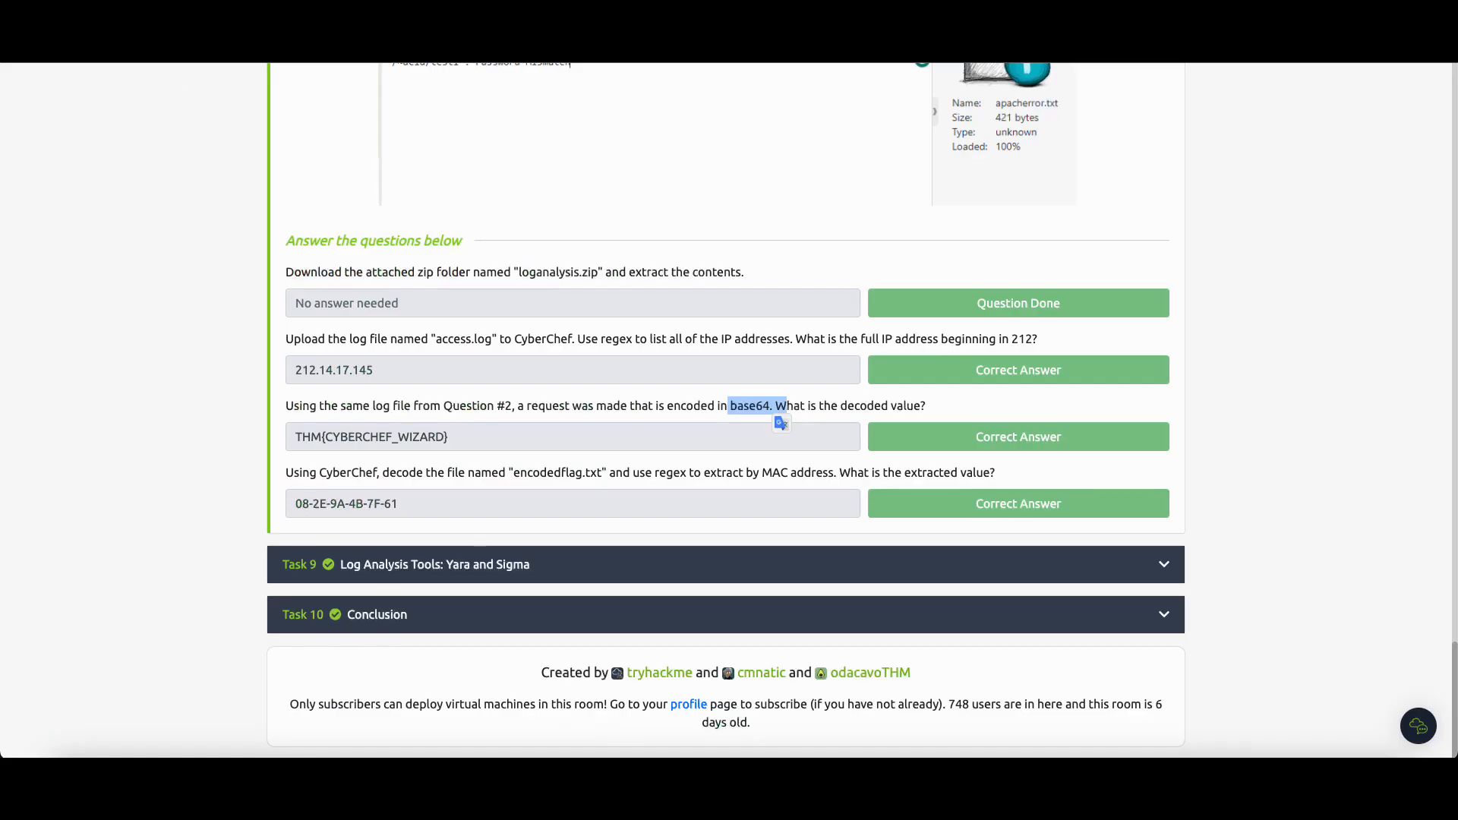
Switch to the TryHackMe room, expand Task 9 on Yara and Sigma, and skim its material and questions
click(408, 566)
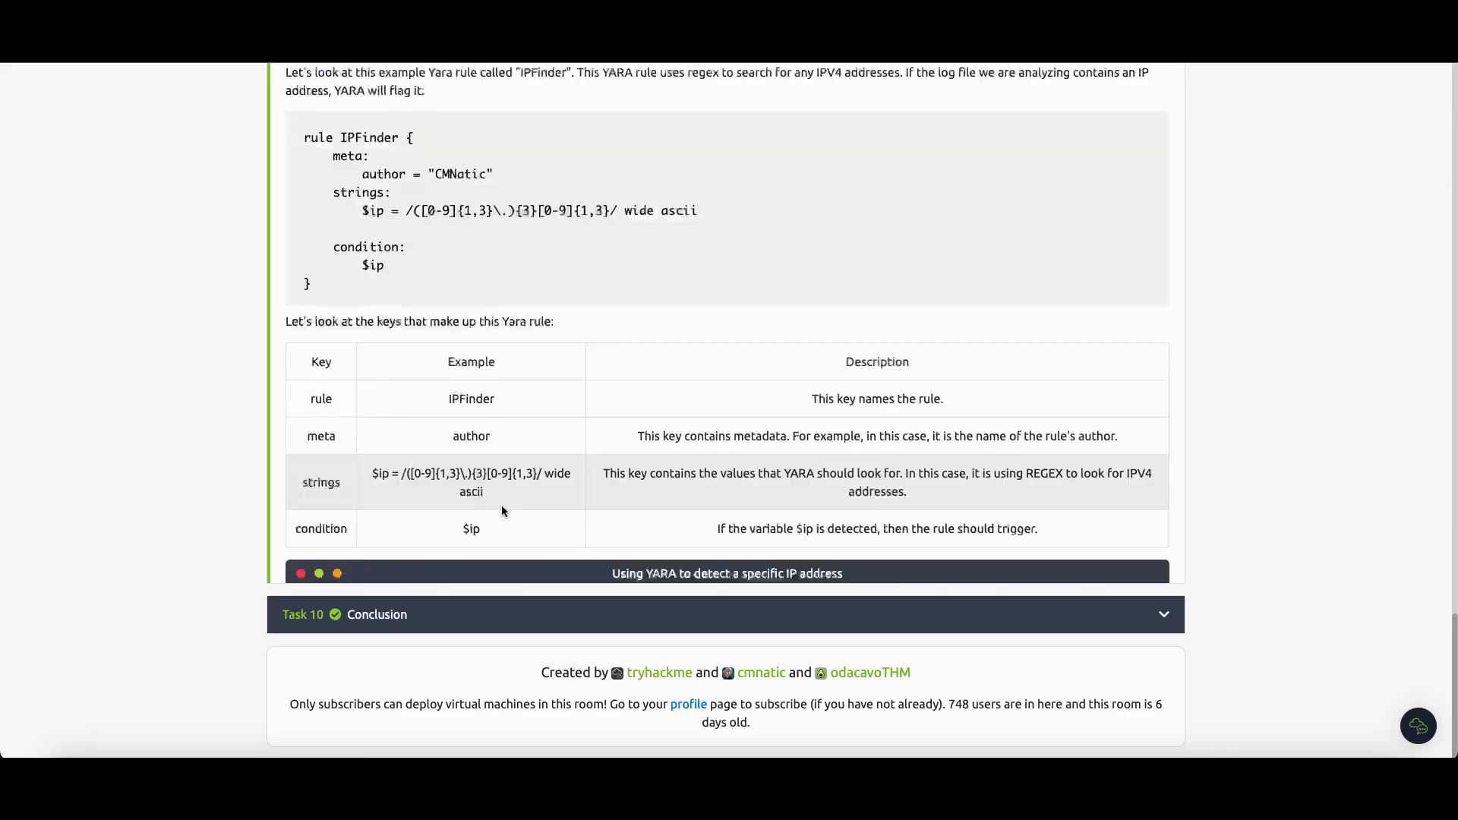
scroll(536, 409, up, 15)
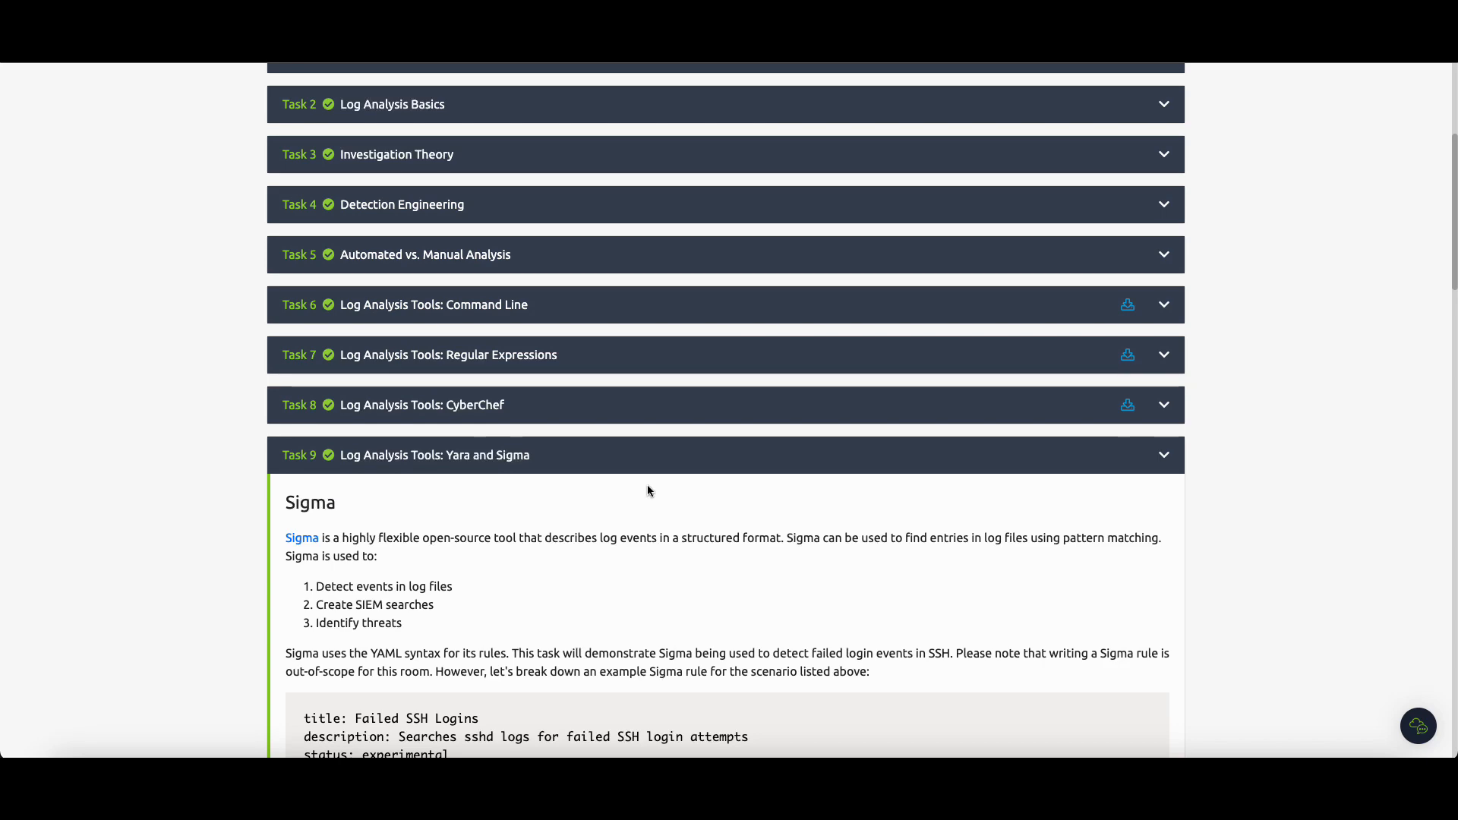
scroll(648, 490, down, 6)
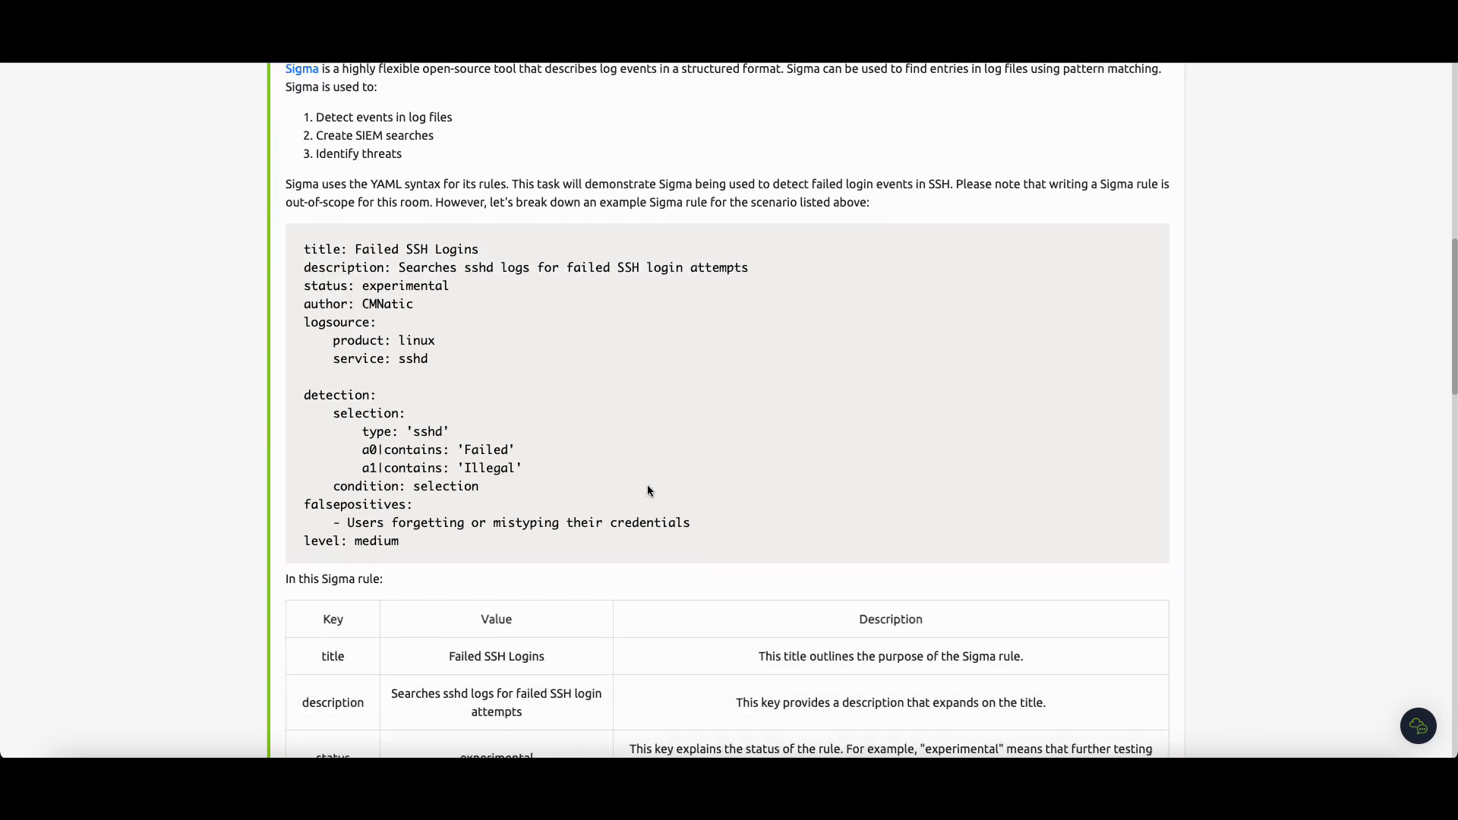
scroll(648, 490, down, 6)
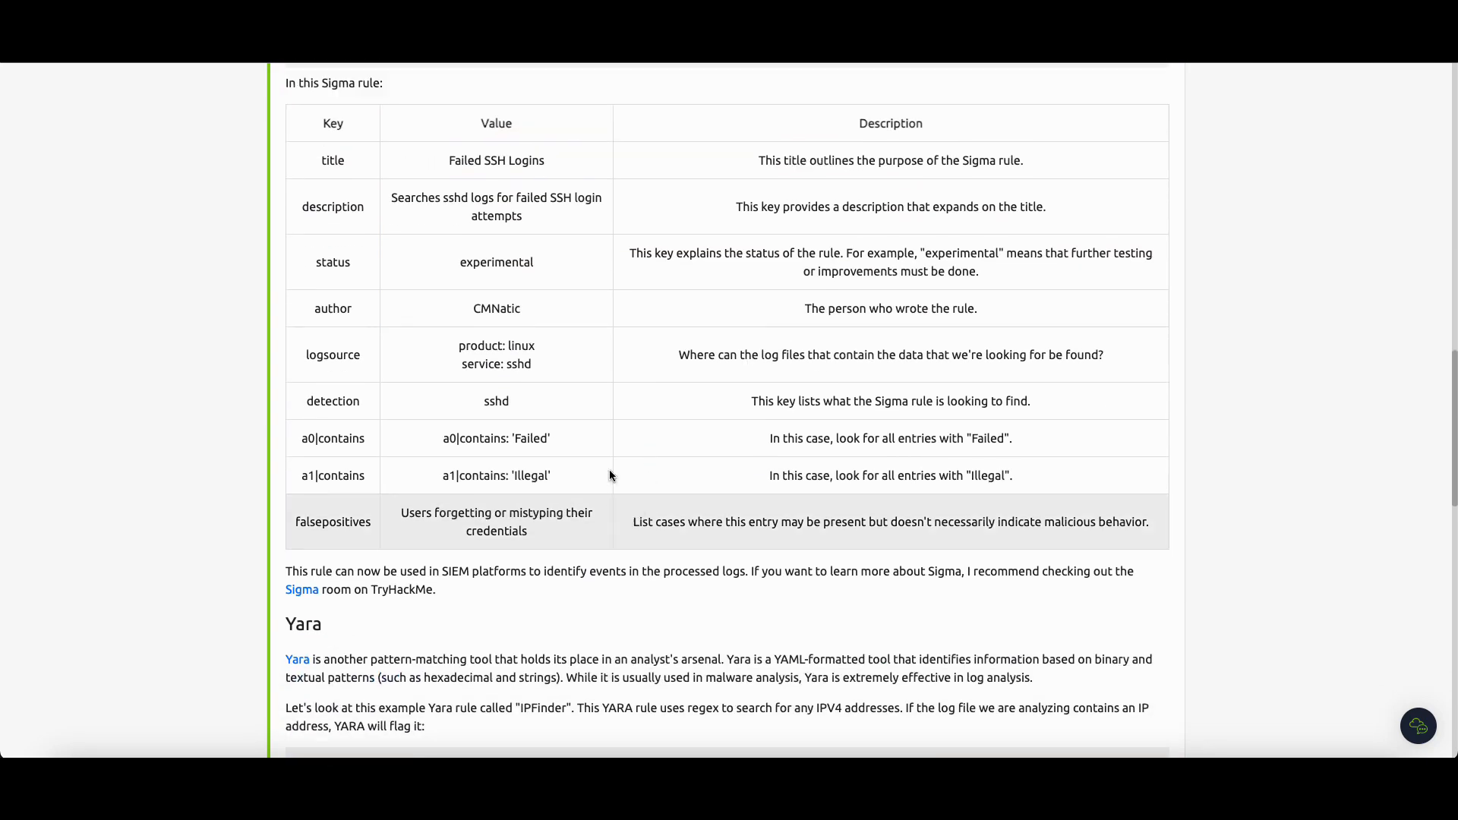
scroll(609, 476, up, 12)
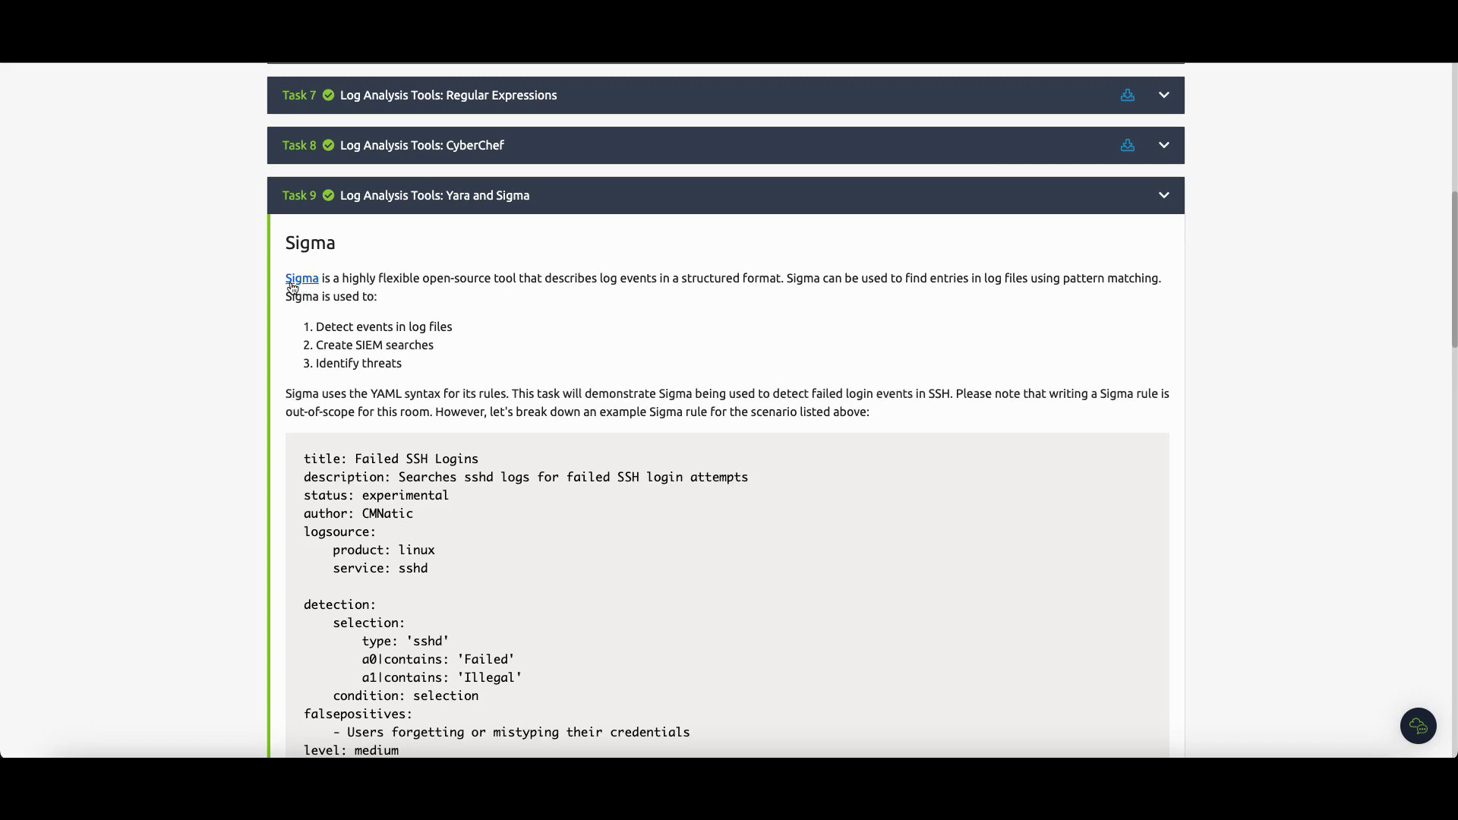
scroll(329, 523, down, 11)
scroll(392, 441, down, 8)
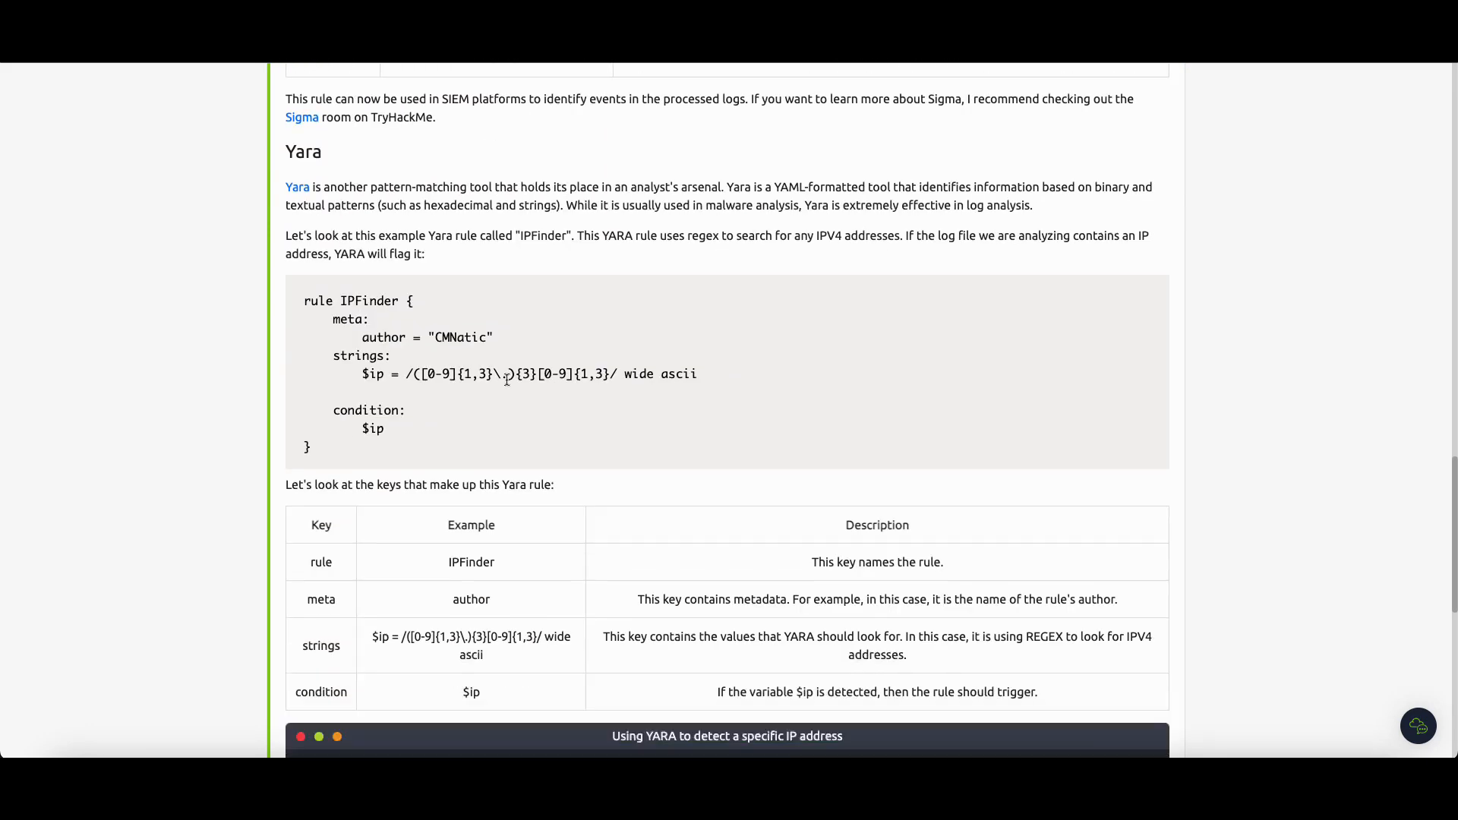
scroll(612, 477, down, 4)
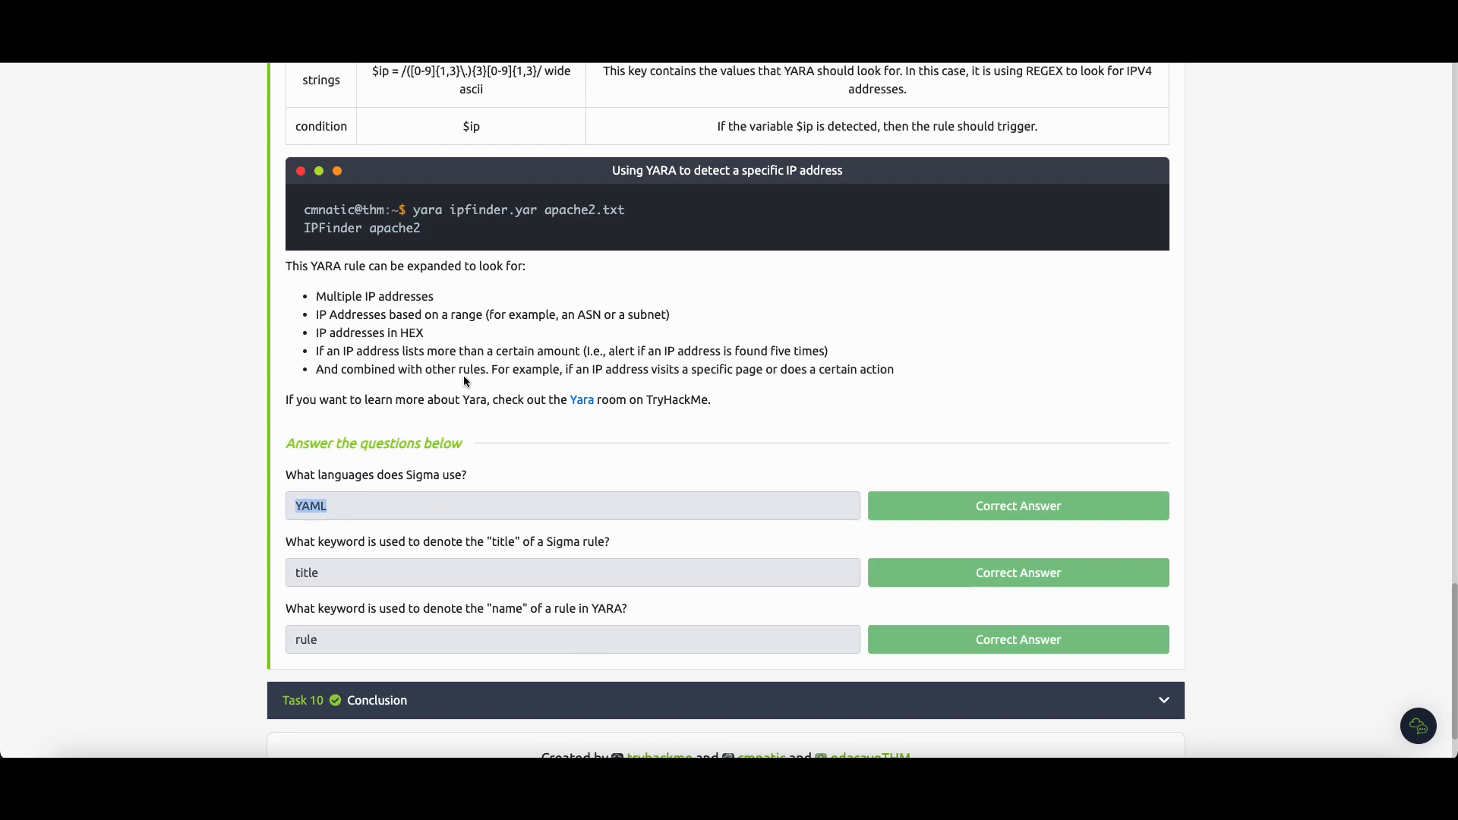
Look up the language Sigma uses for its rules in the Sigma introduction and highlight that phrase
scroll(450, 414, up, 15)
scroll(463, 372, up, 10)
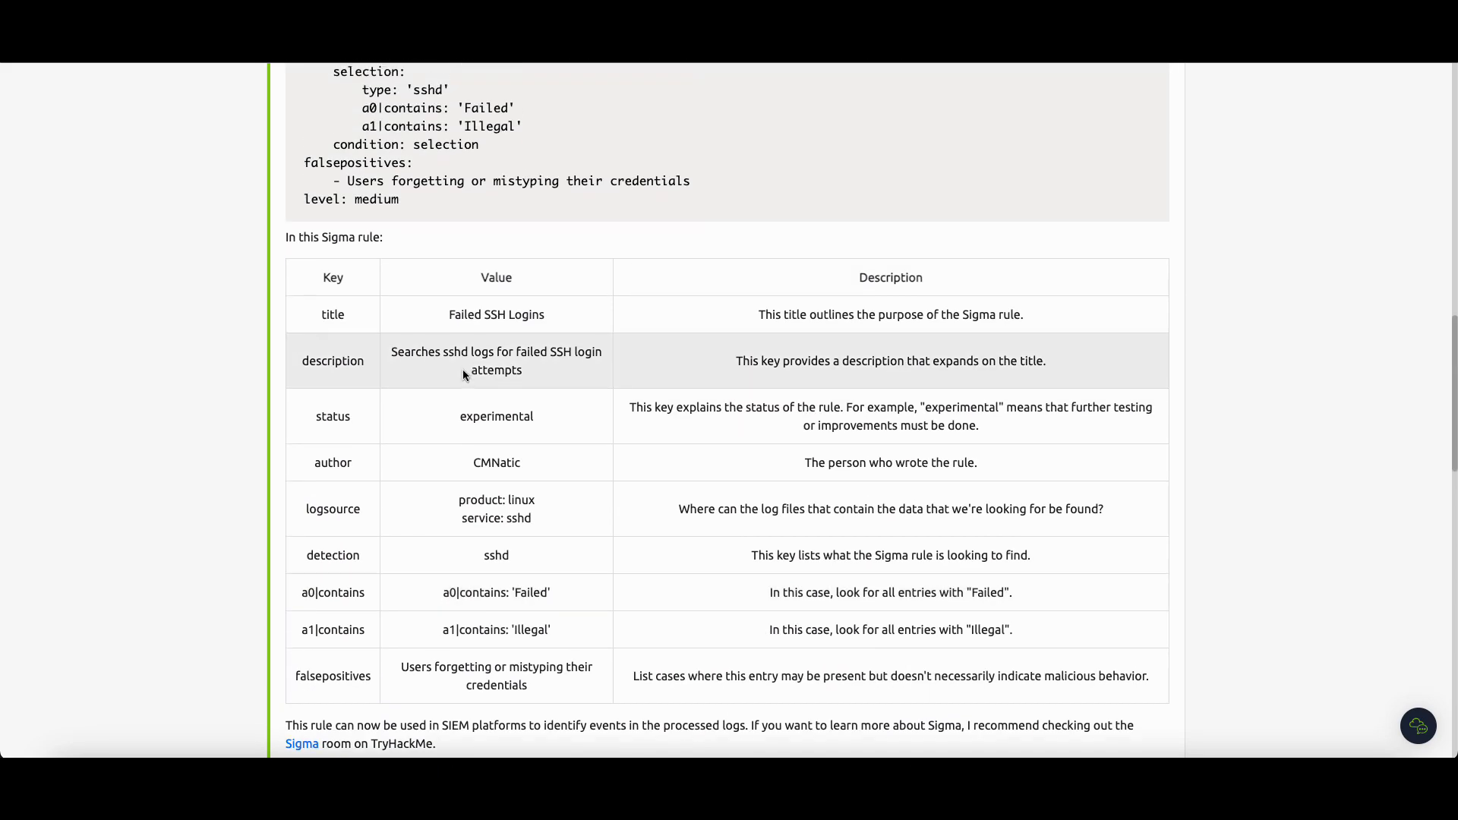
scroll(573, 430, down, 2)
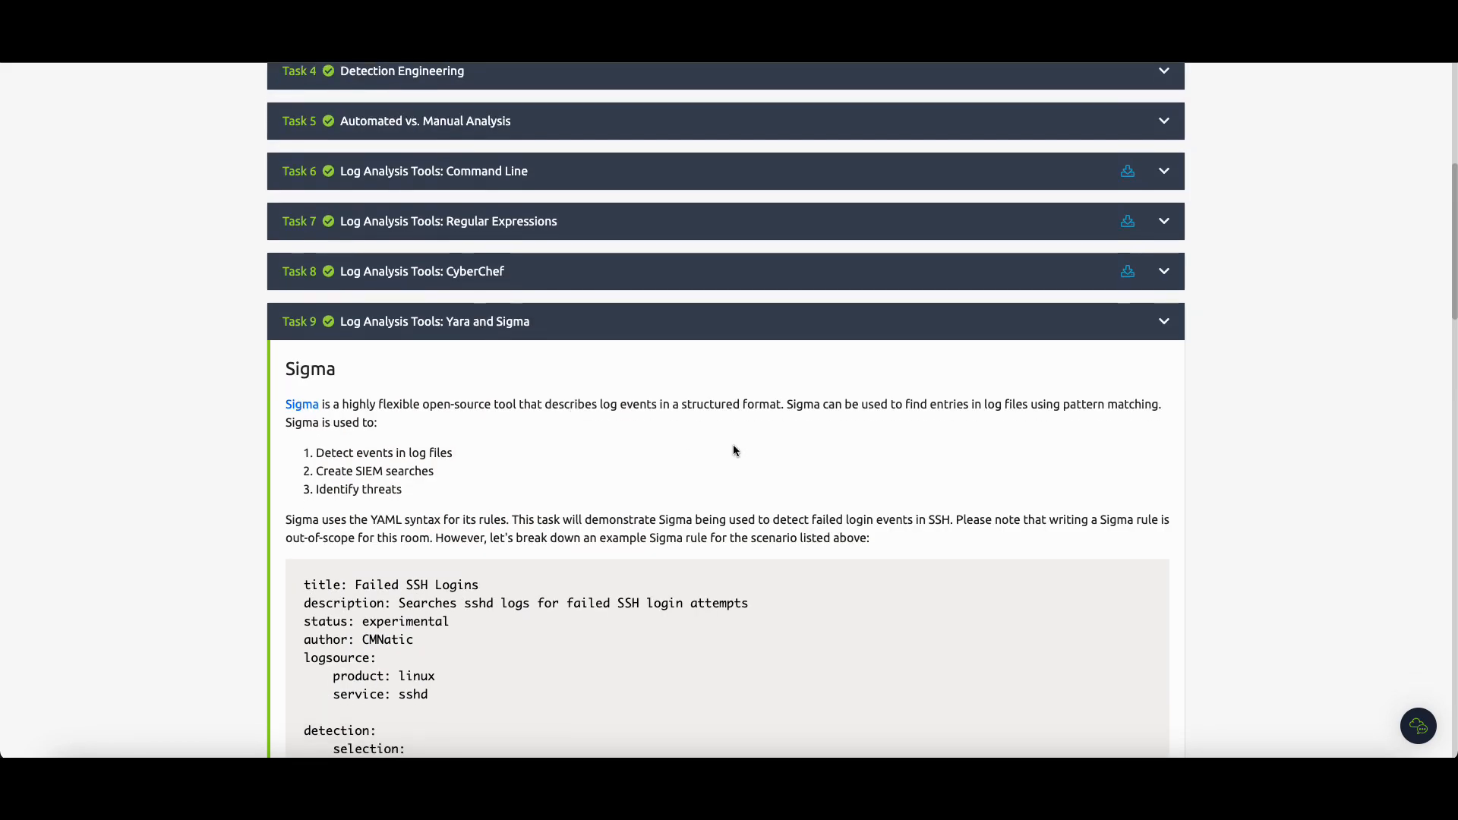
scroll(524, 426, down, 3)
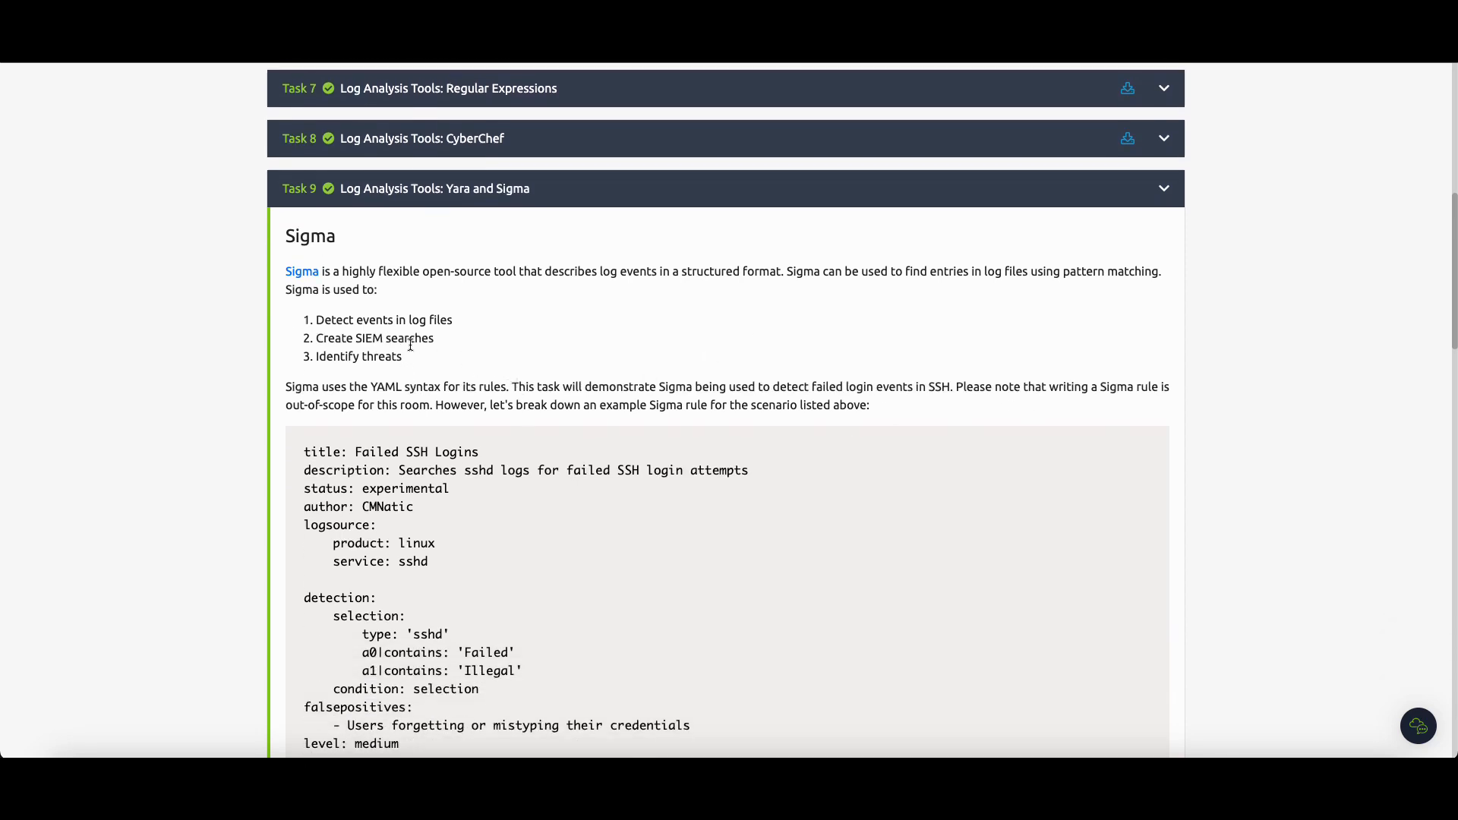
scroll(770, 308, down, 1)
scroll(511, 338, down, 2)
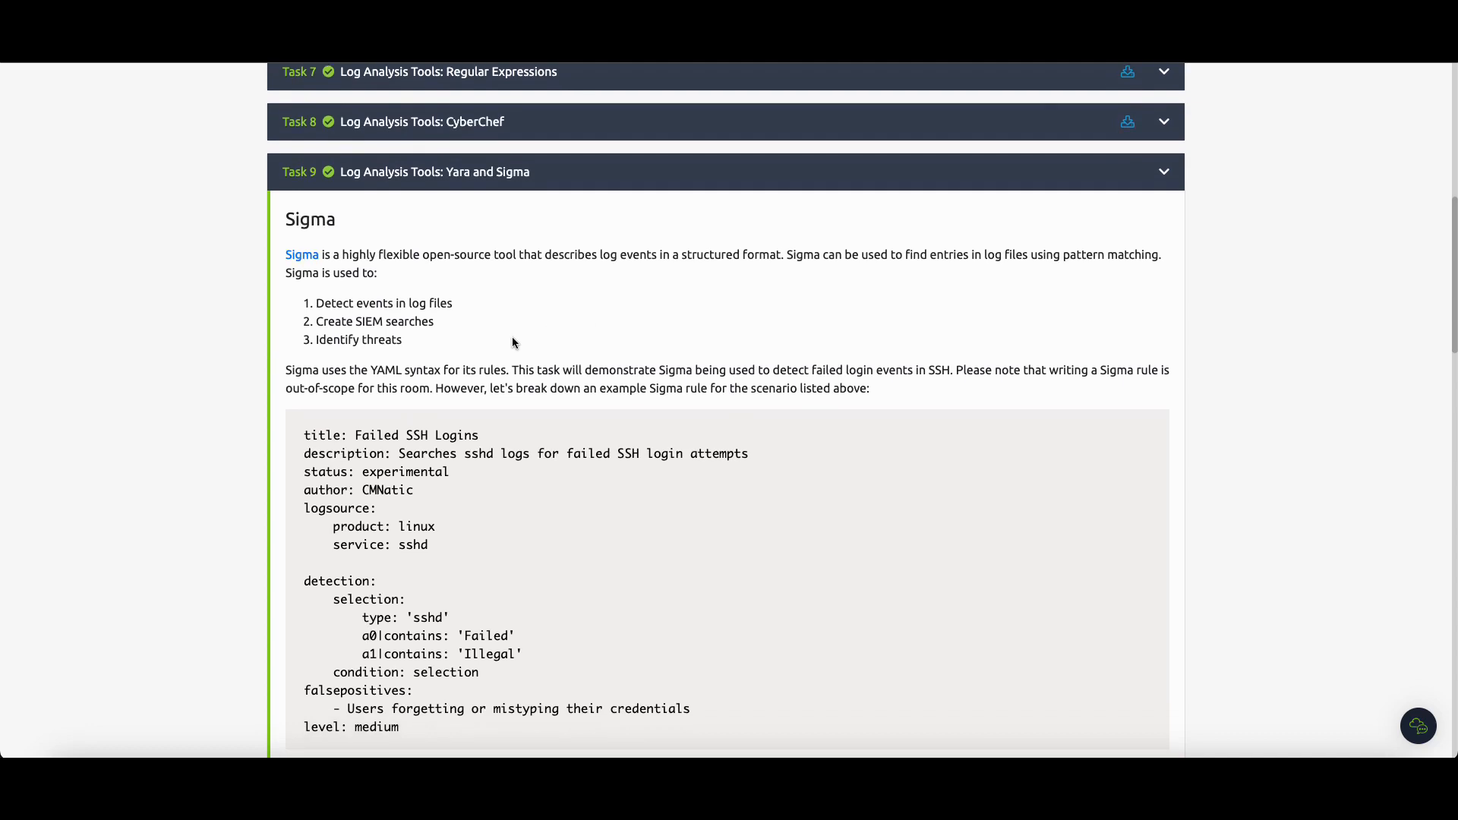
drag(369, 343, 444, 344)
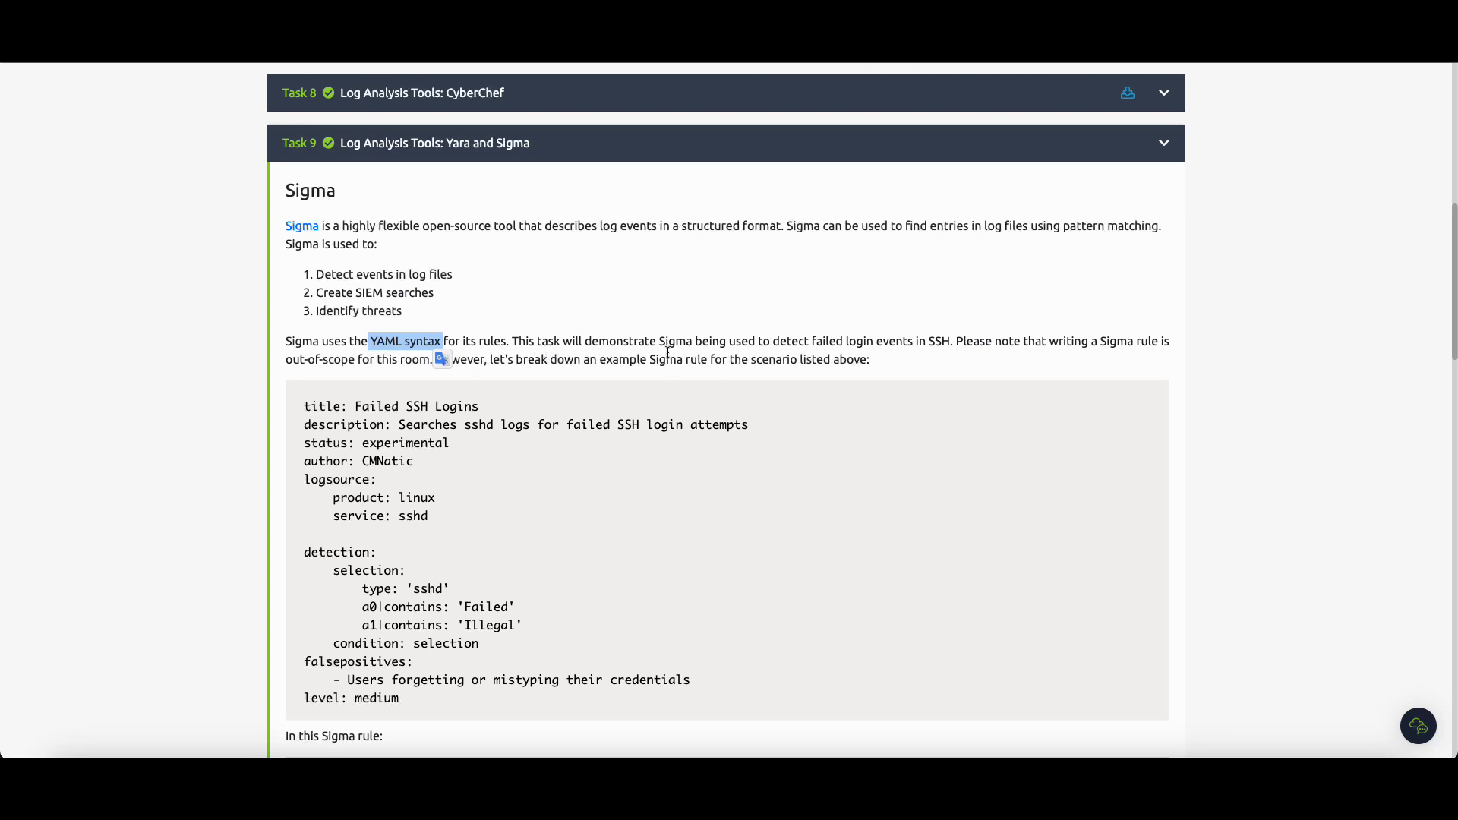
Compare the question about the keyword for a Sigma rule's title with the Sigma rule key table
scroll(667, 351, down, 5)
scroll(573, 357, down, 5)
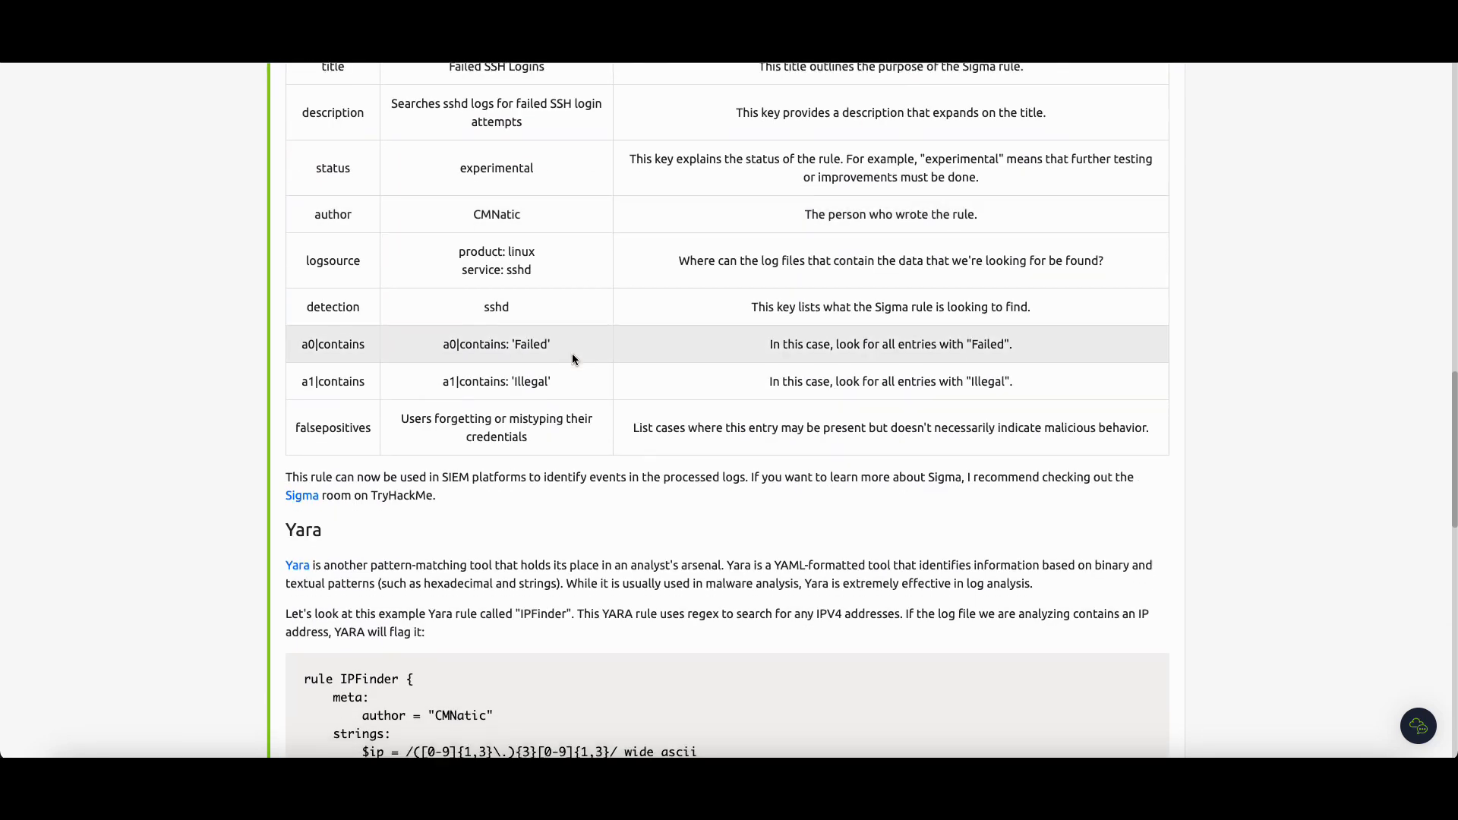
scroll(577, 364, down, 14)
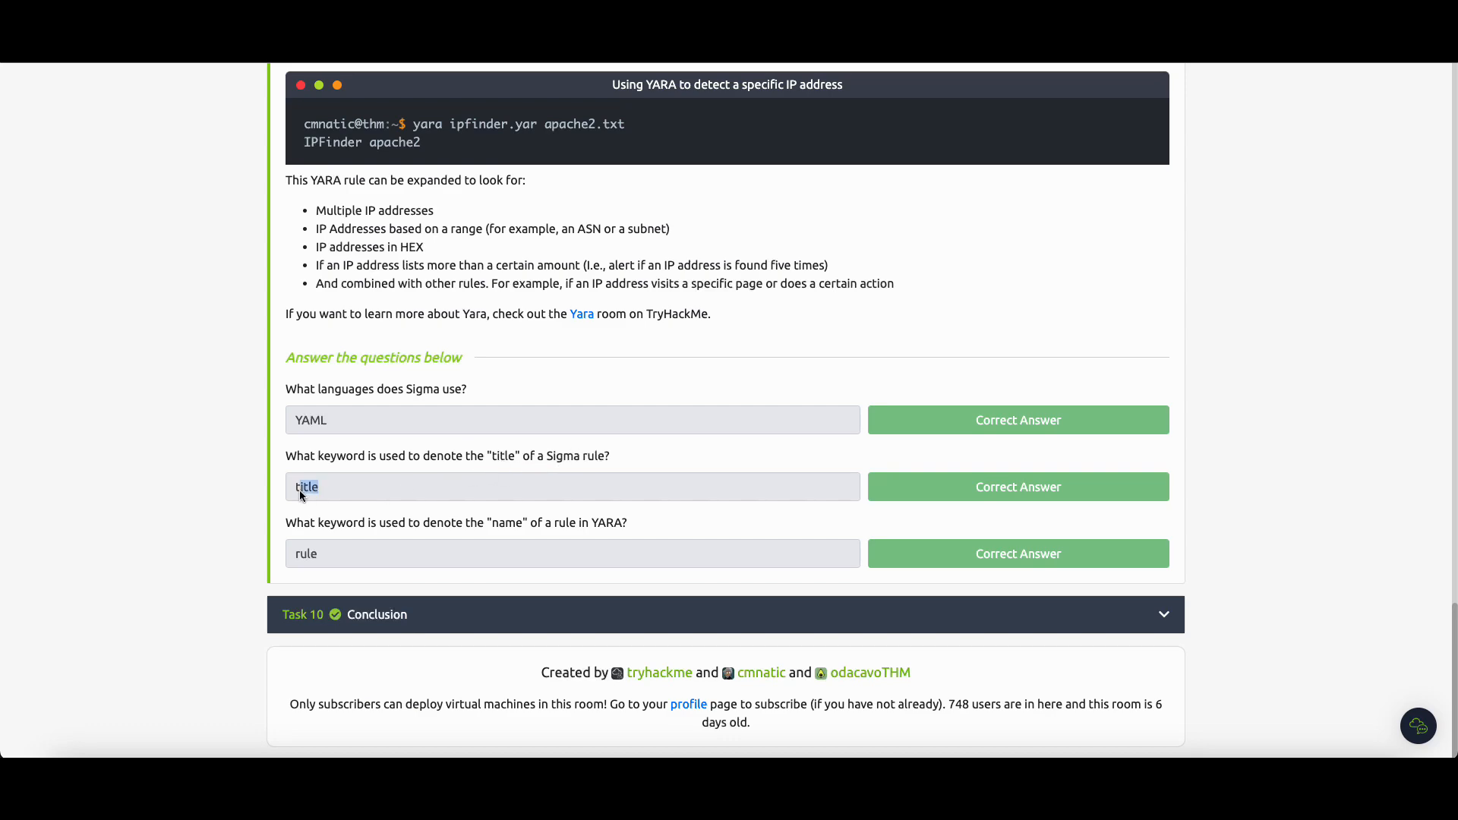
scroll(322, 478, up, 11)
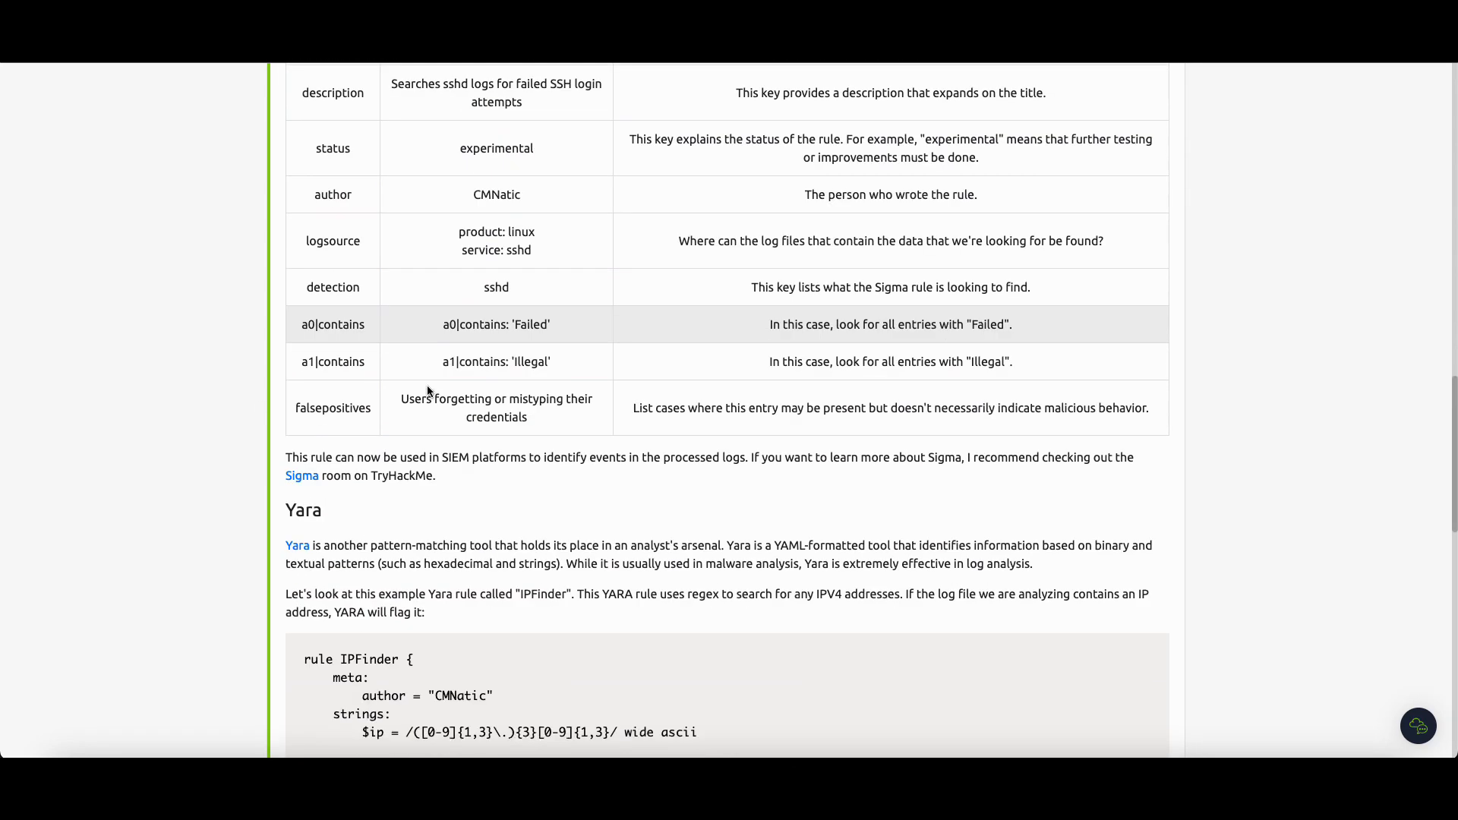
scroll(807, 314, down, 7)
scroll(735, 393, up, 20)
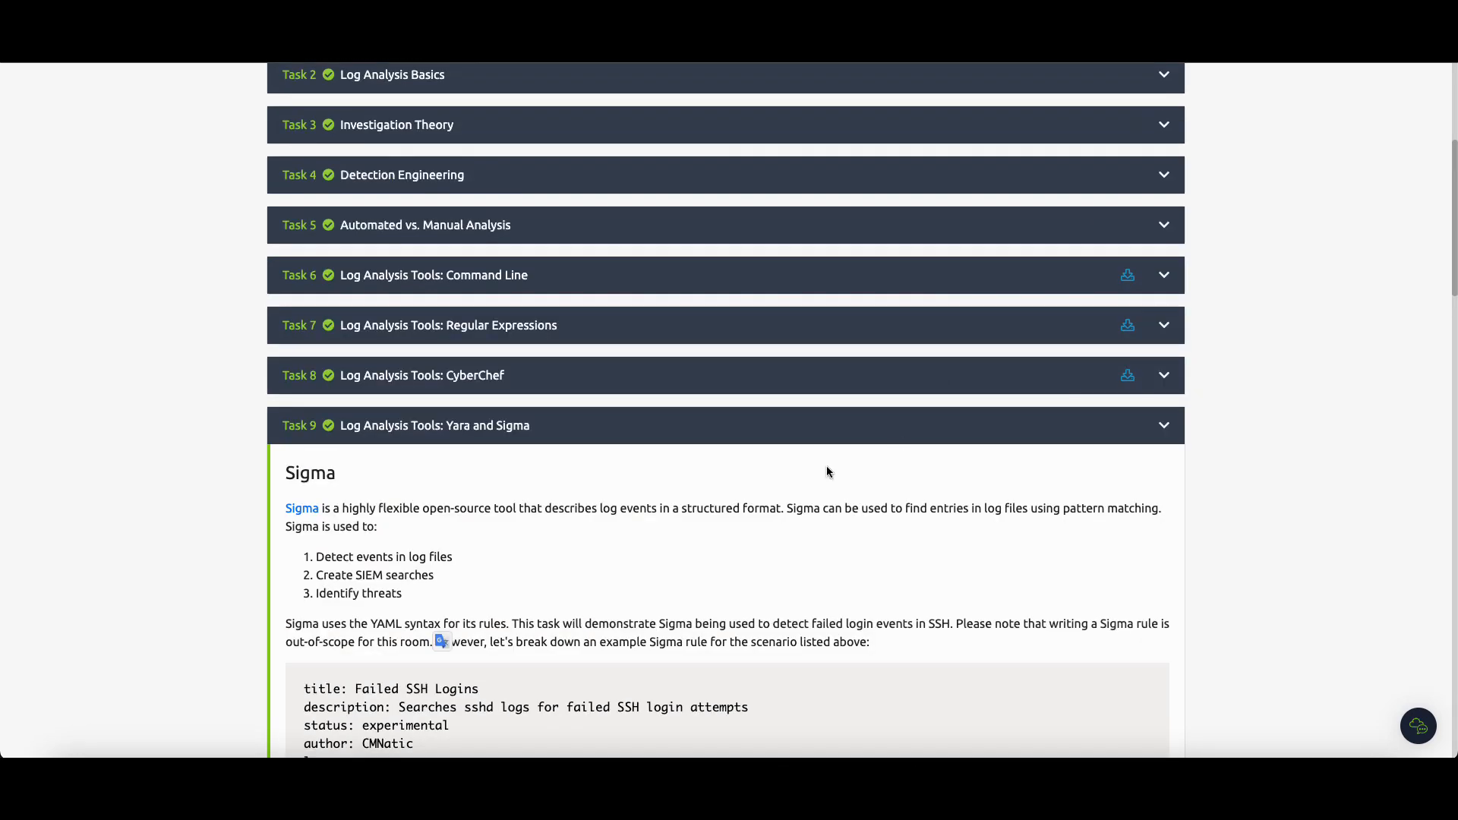
scroll(606, 472, down, 18)
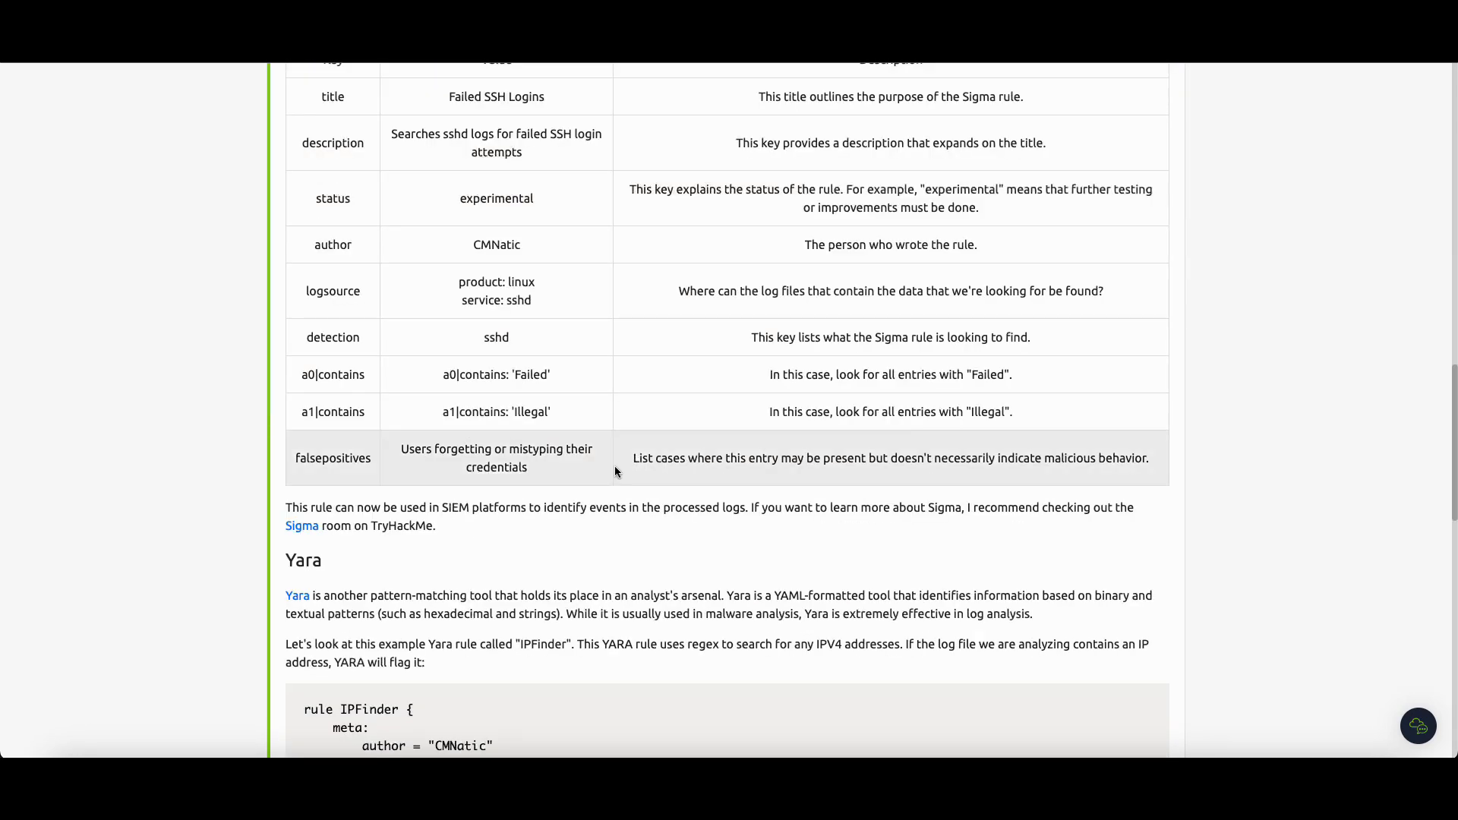
scroll(605, 473, down, 12)
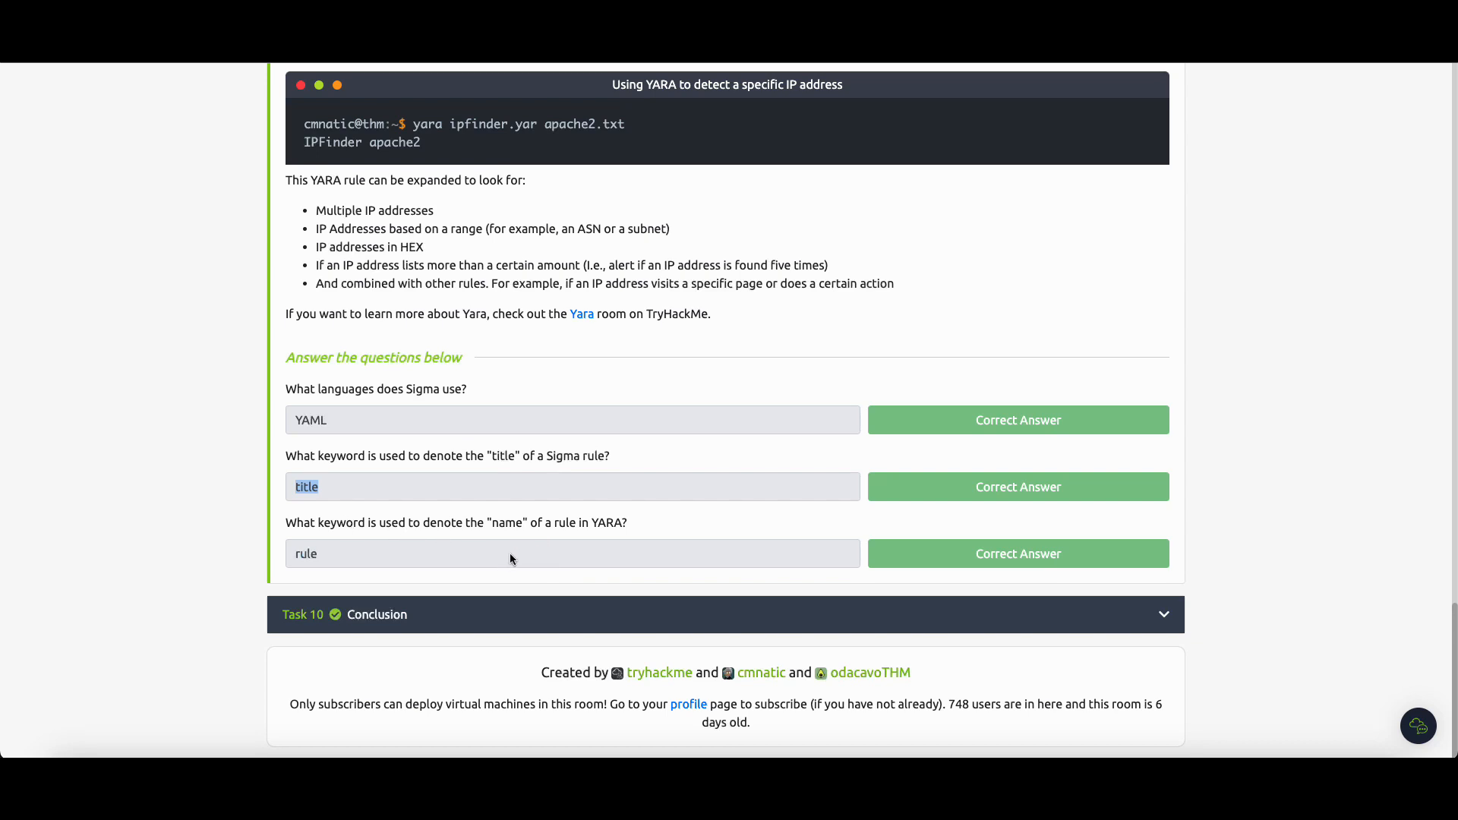
Check the YARA rule-name answer against the Yara key table, highlighting the key and its IPFinder example
double_click(304, 555)
scroll(389, 499, up, 7)
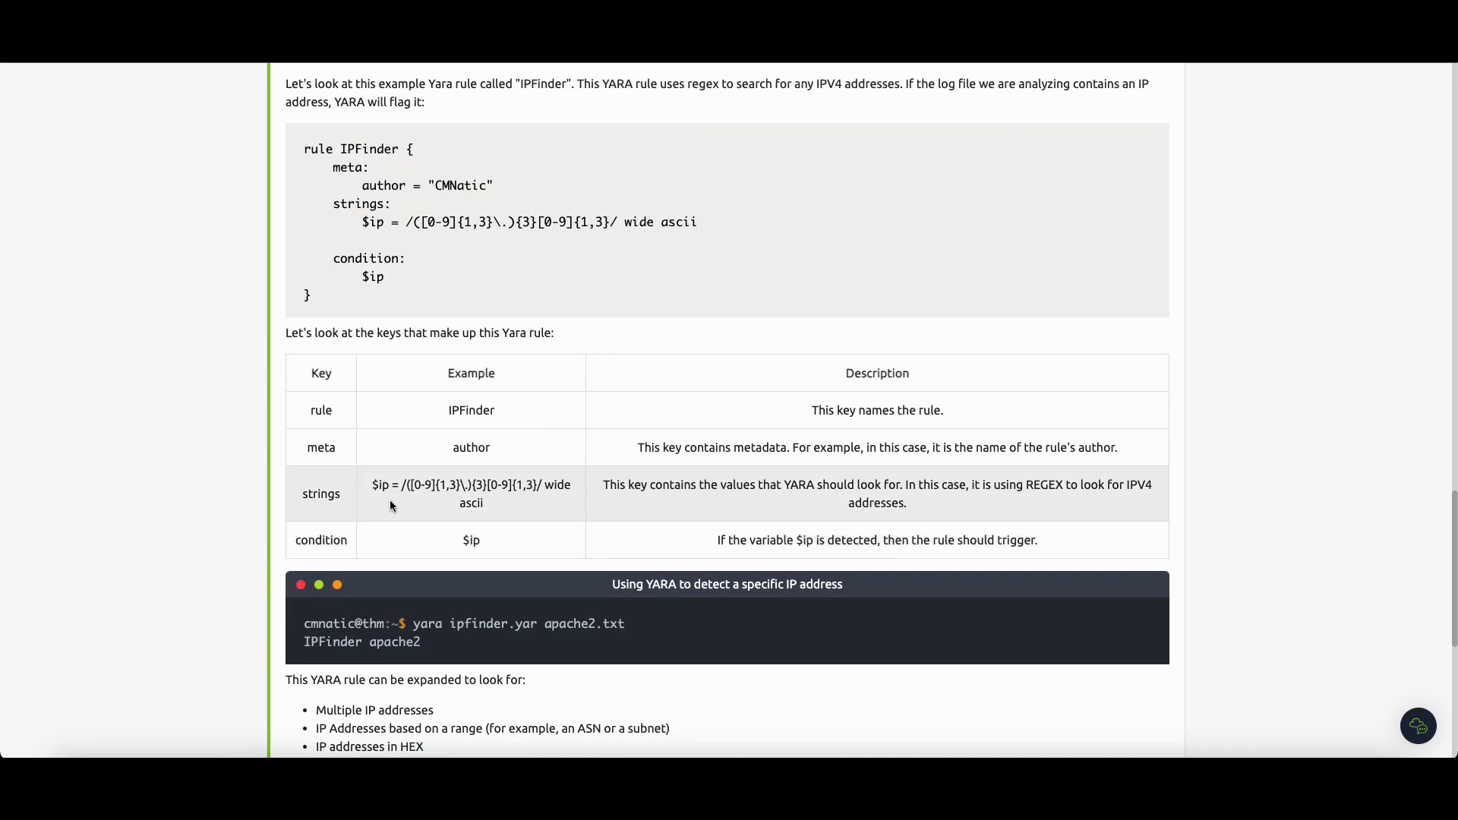
double_click(323, 411)
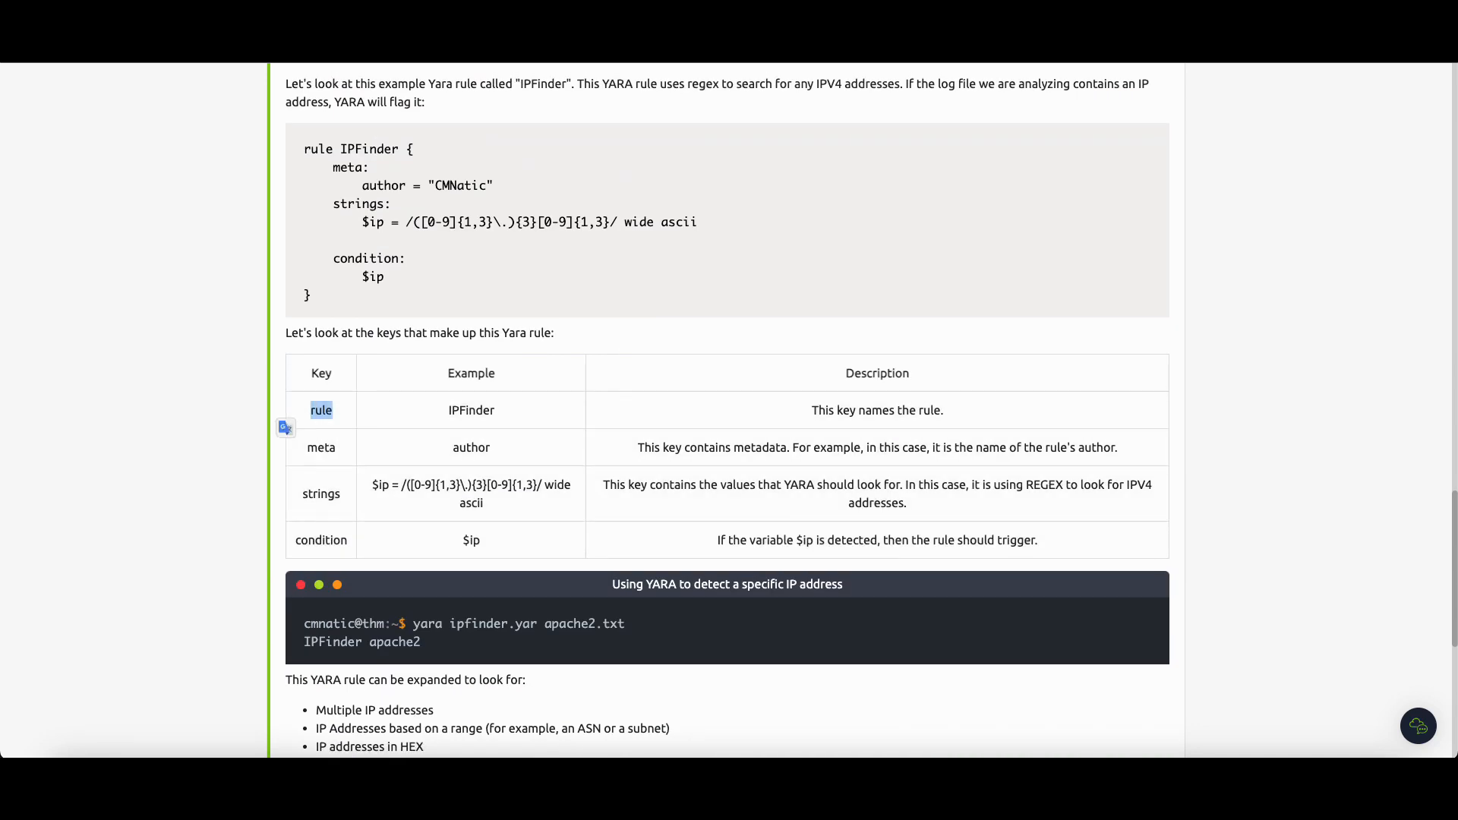
drag(318, 372, 339, 417)
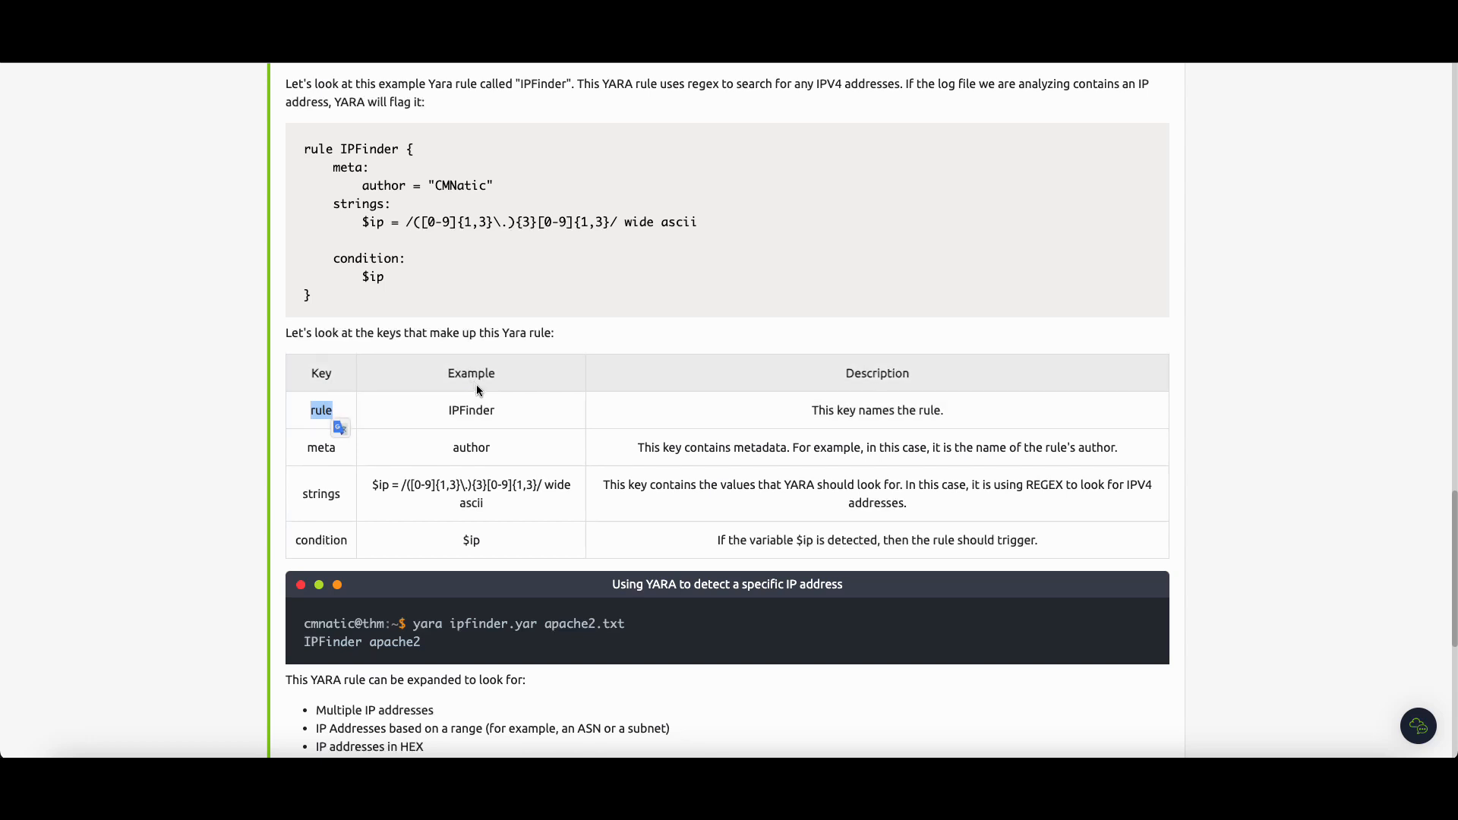
double_click(472, 410)
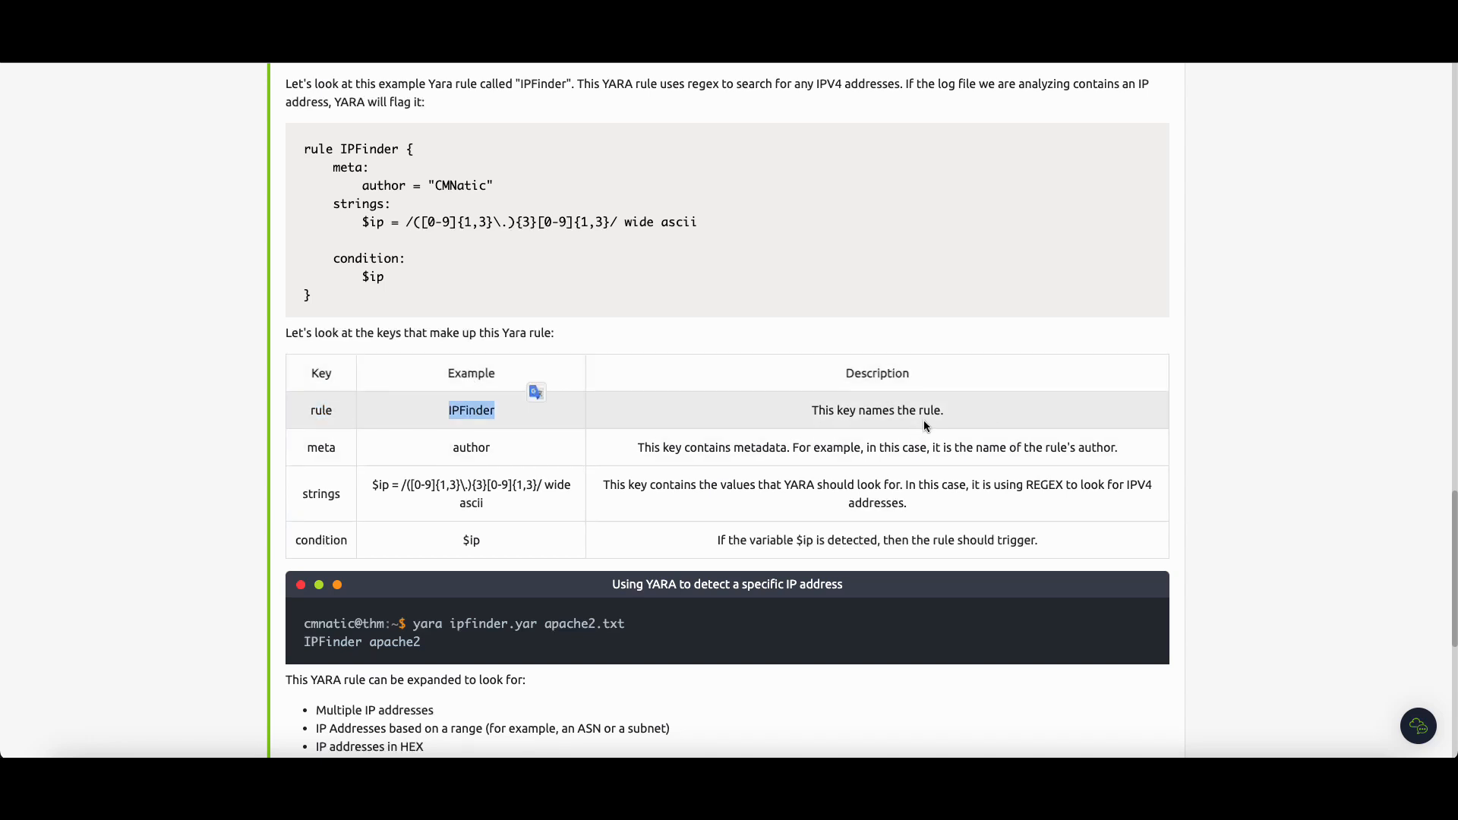
Expand Task 10, Conclusion, and review its closing text and the room's overall progress
scroll(881, 429, down, 5)
click(433, 607)
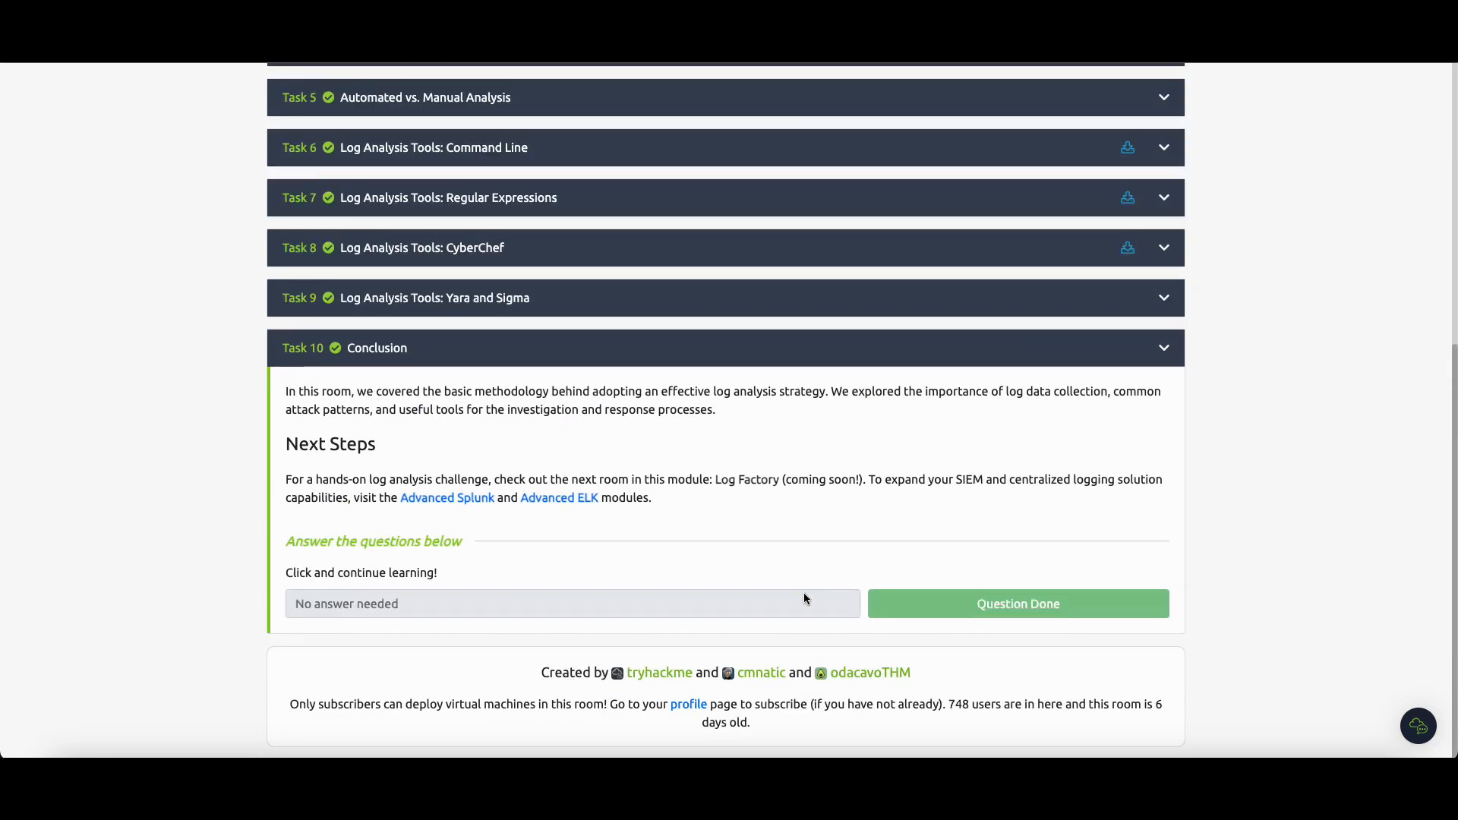
scroll(817, 590, up, 5)
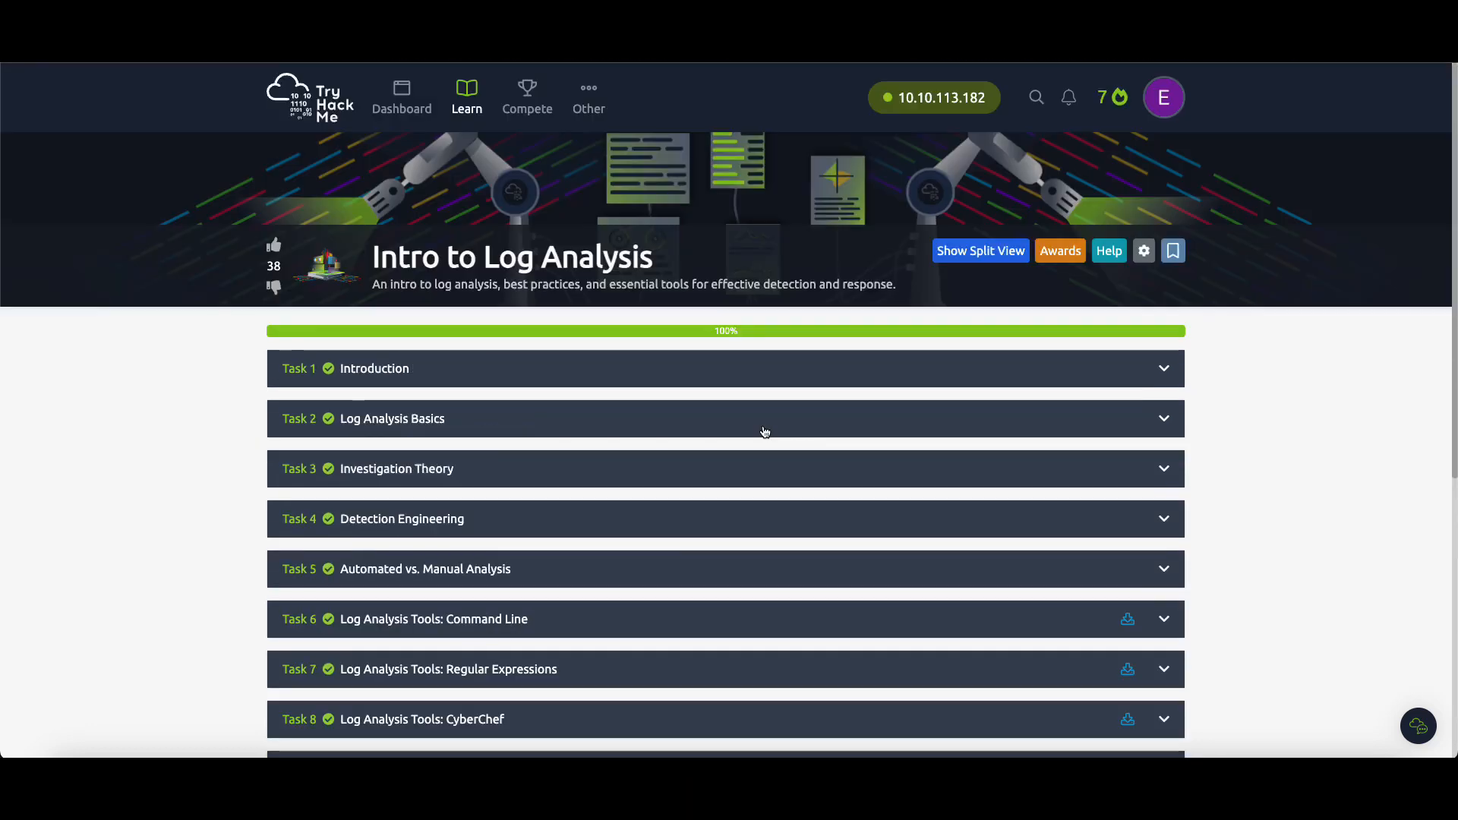
scroll(773, 527, down, 5)
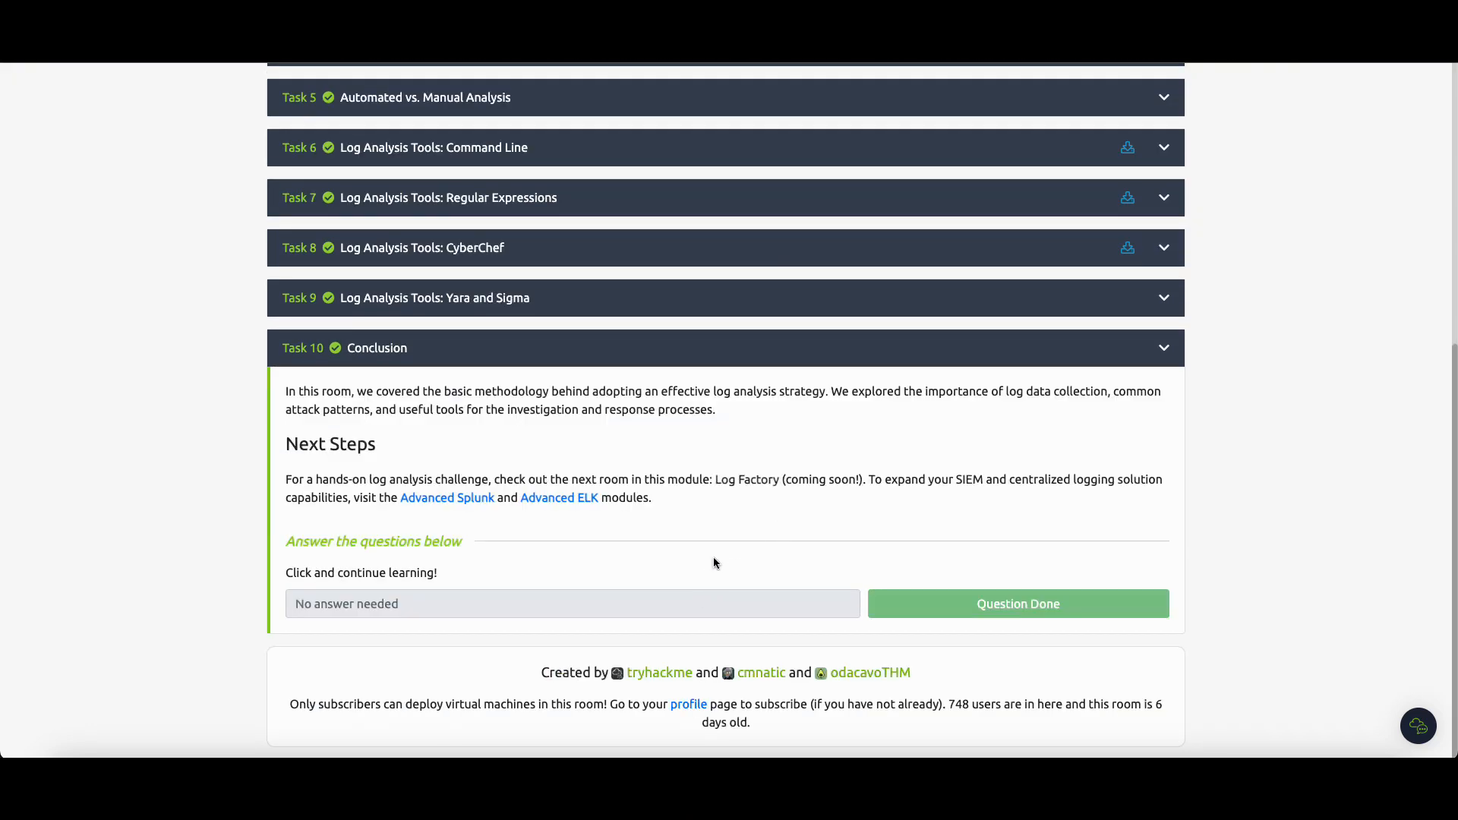